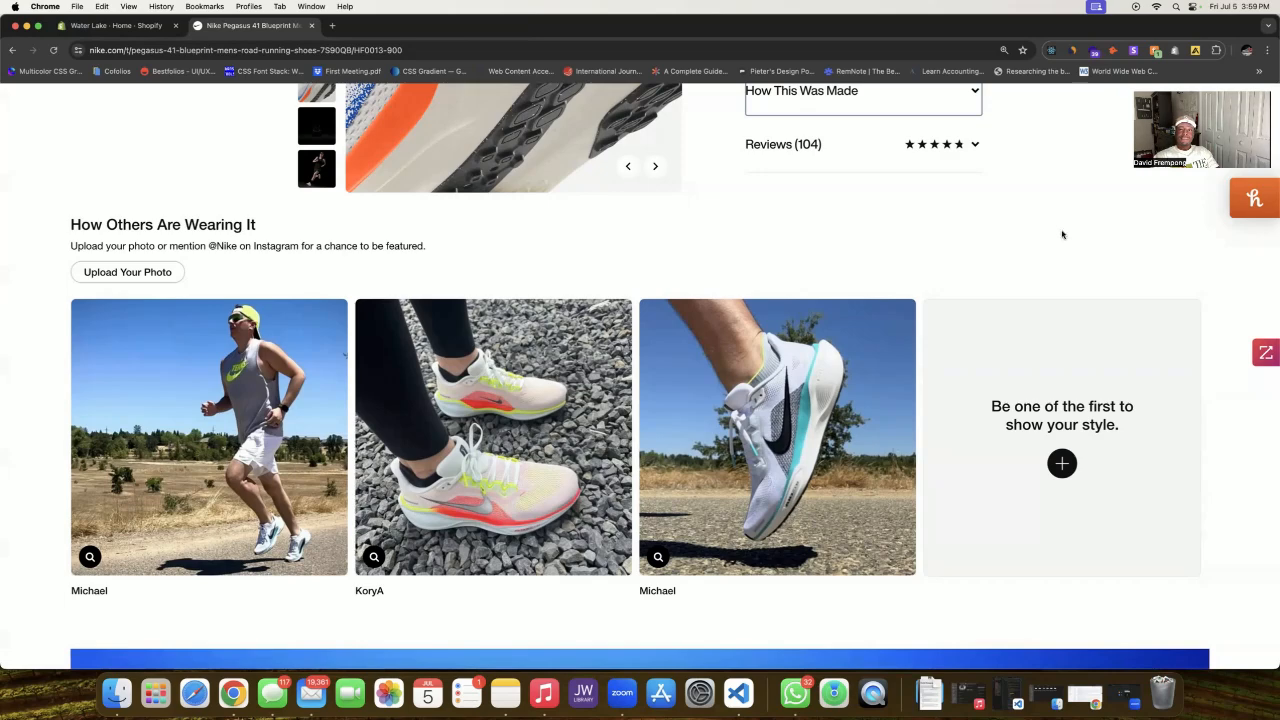
Step: In the Water Lake store admin, go to Content > Metaobjects and add a new definition
scroll(1065, 233, "up", 1)
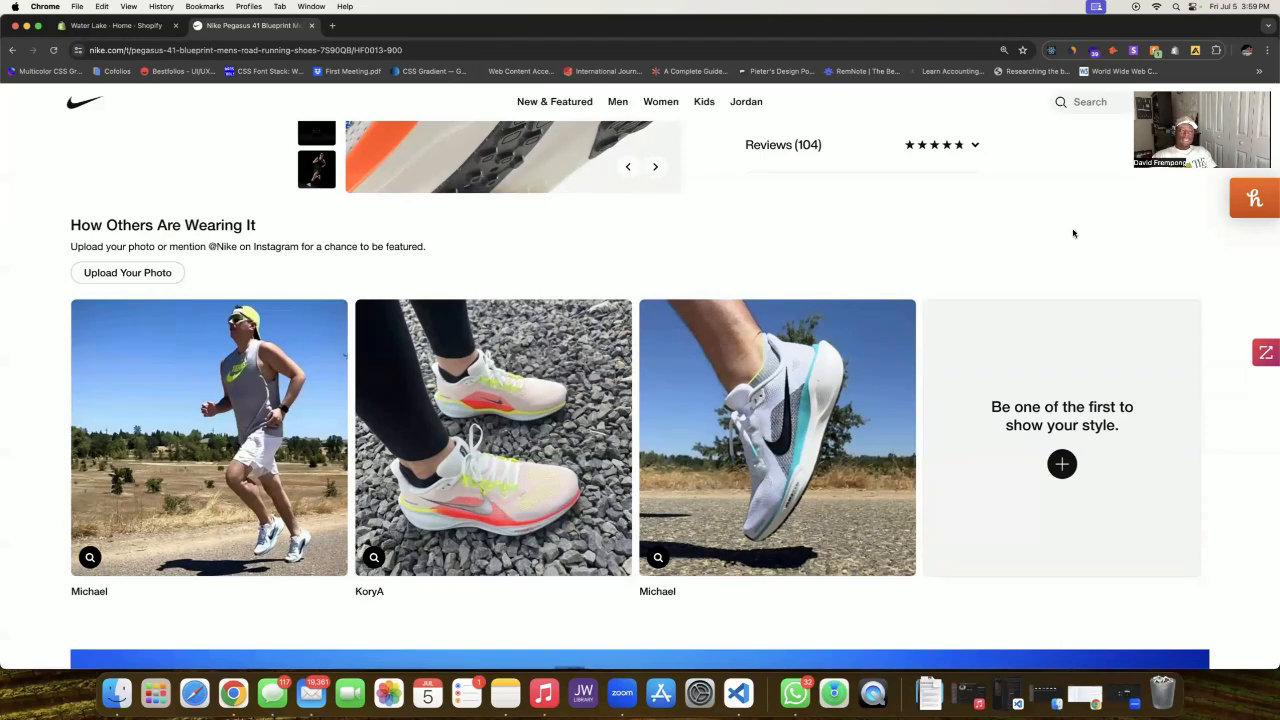
scroll(1086, 206, "up", 1)
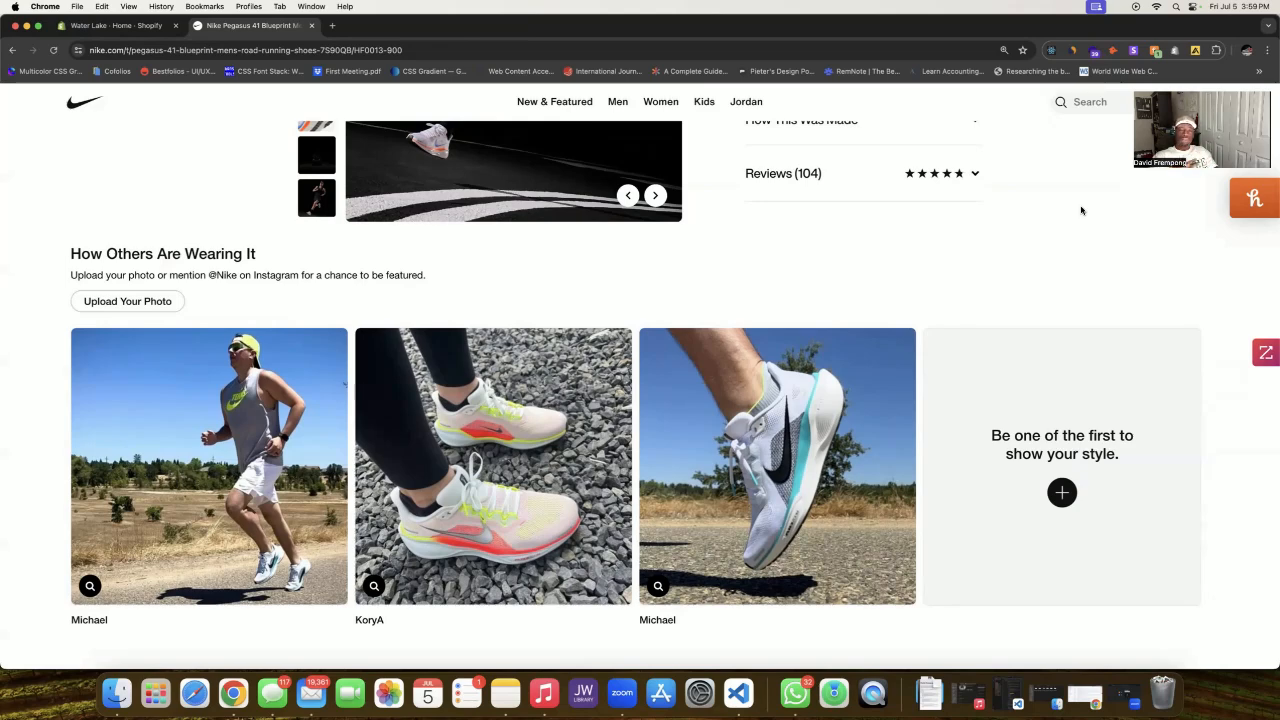
scroll(1081, 210, "up", 15)
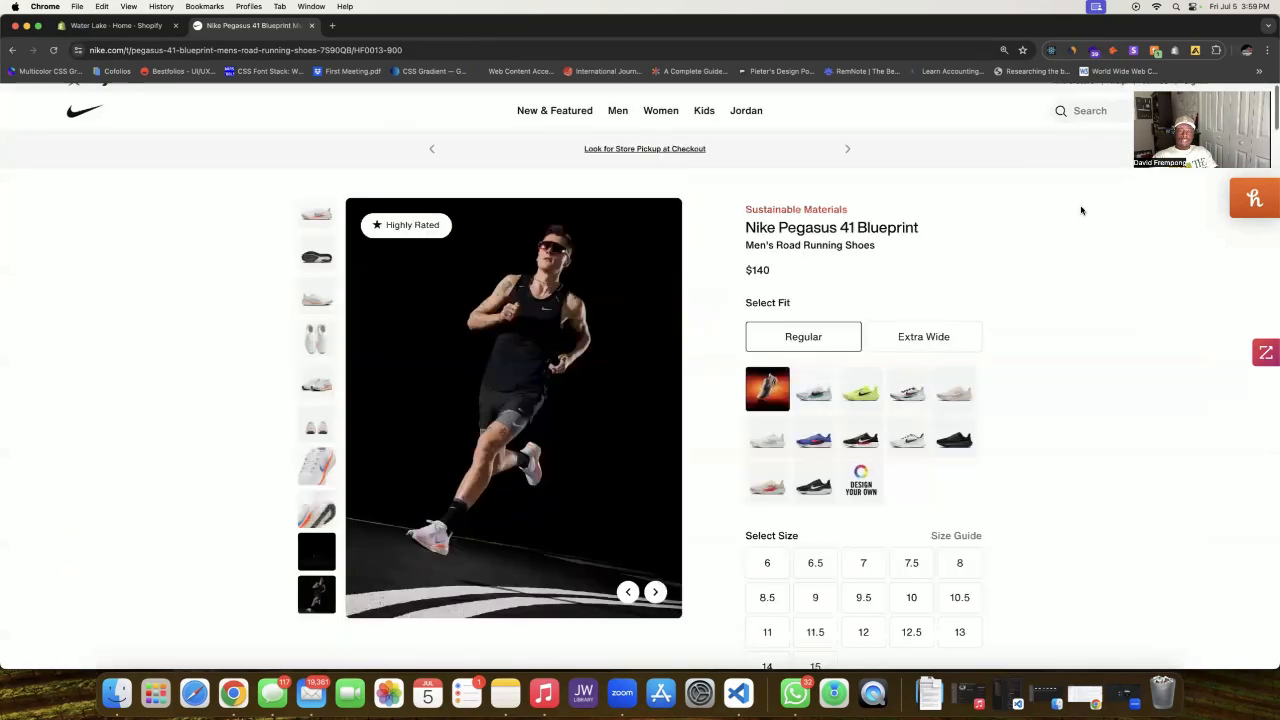
scroll(1081, 210, "down", 5)
scroll(1081, 210, "down", 6)
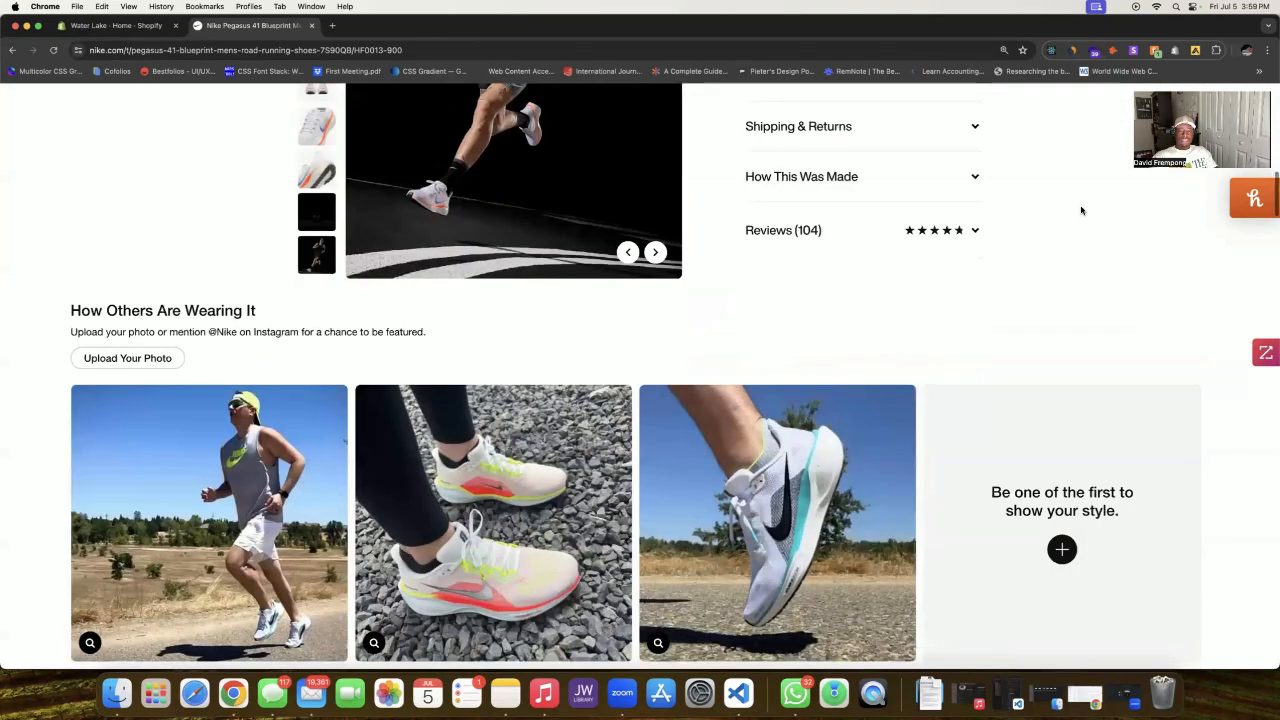
scroll(1081, 210, "down", 1)
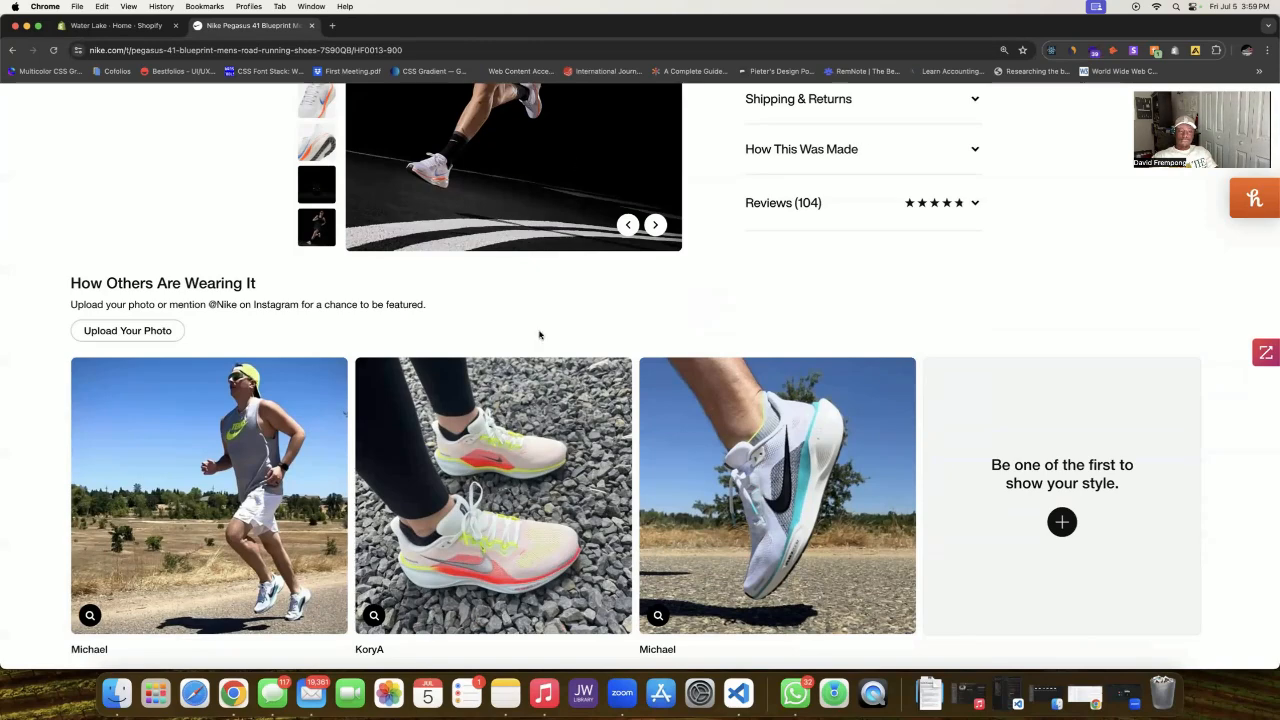
scroll(659, 310, "down", 1)
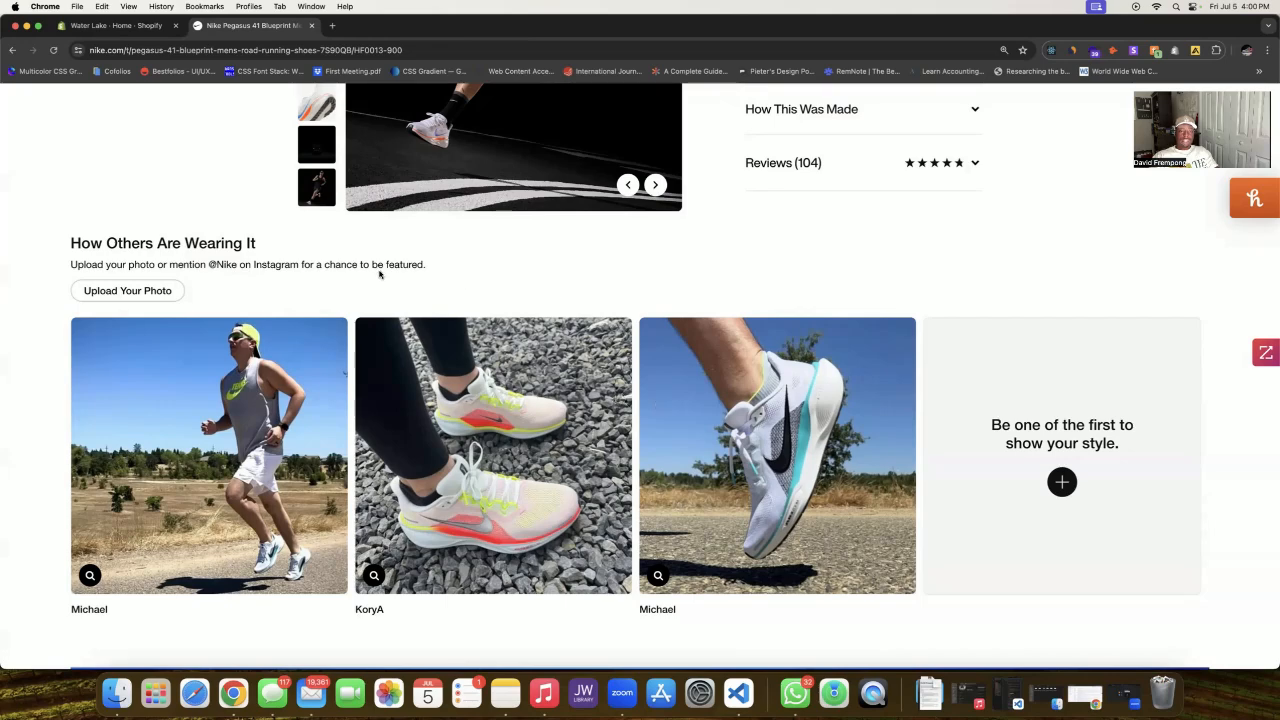
scroll(379, 274, "down", 2)
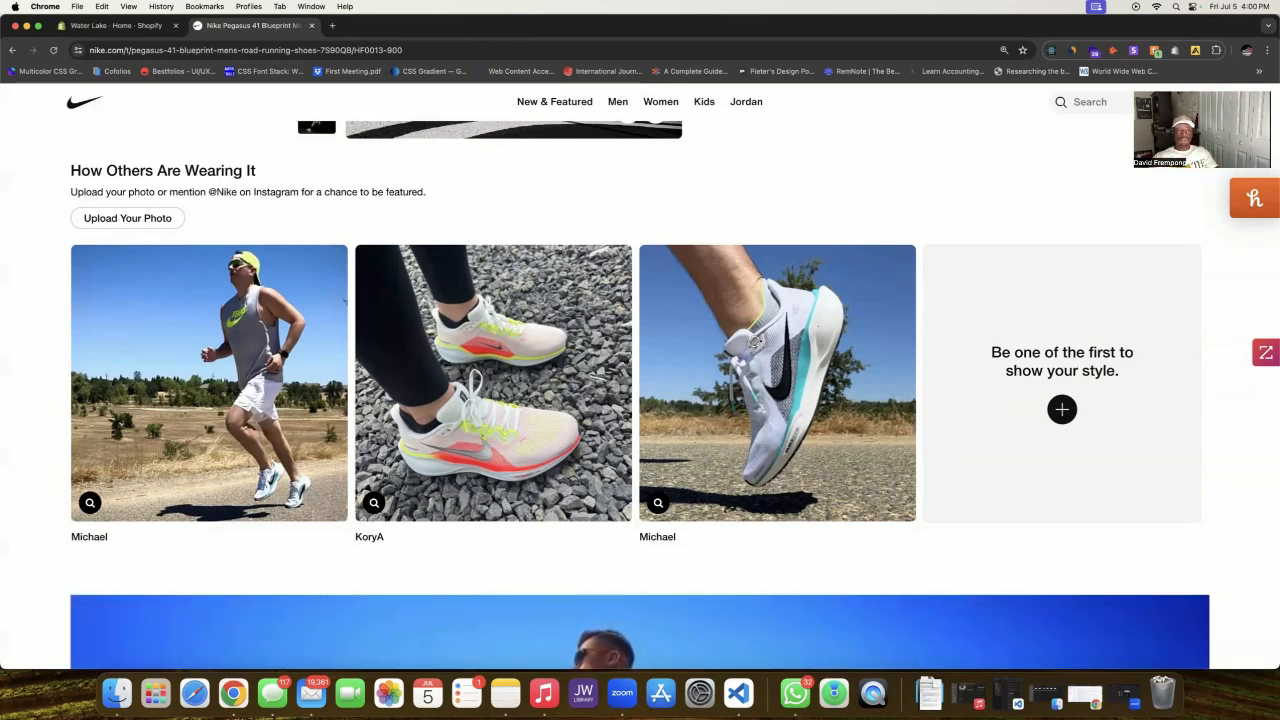
left_click(97, 27)
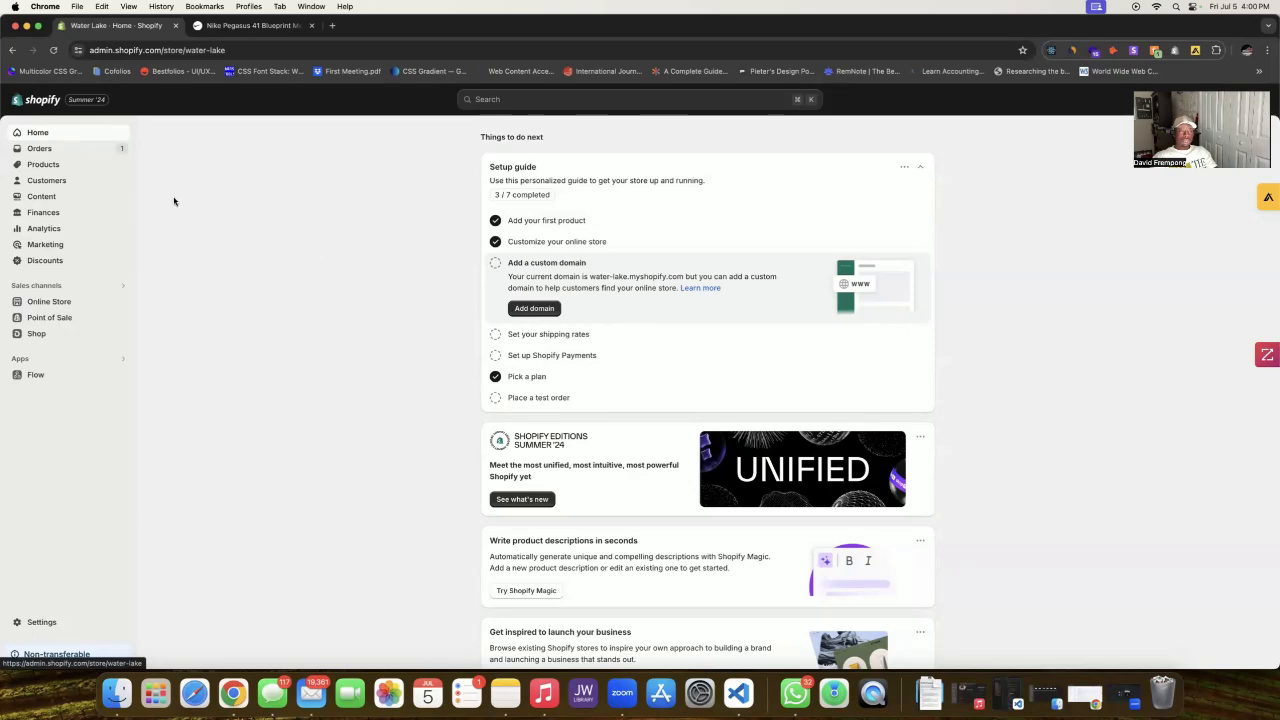
left_click(100, 202)
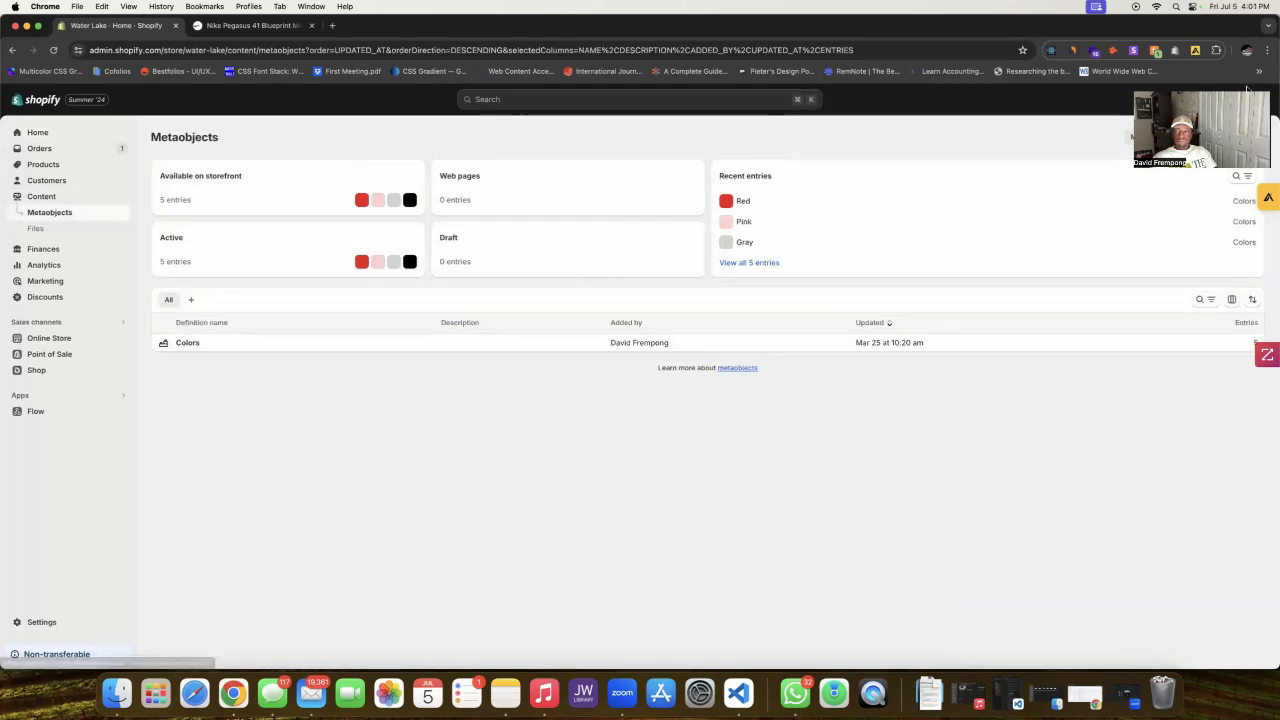
left_click(1235, 137)
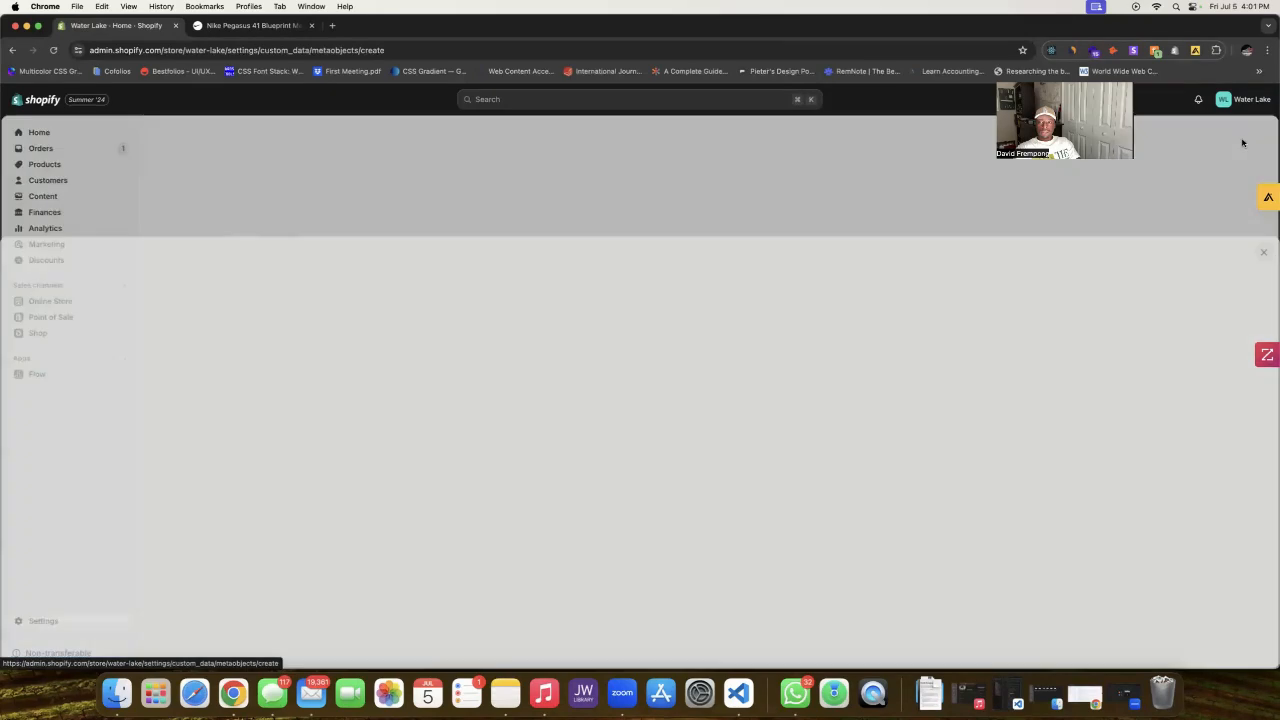
Step: Enter 'Current Customers' as the definition name, checking Nike's customer photo section for reference
left_click(252, 25)
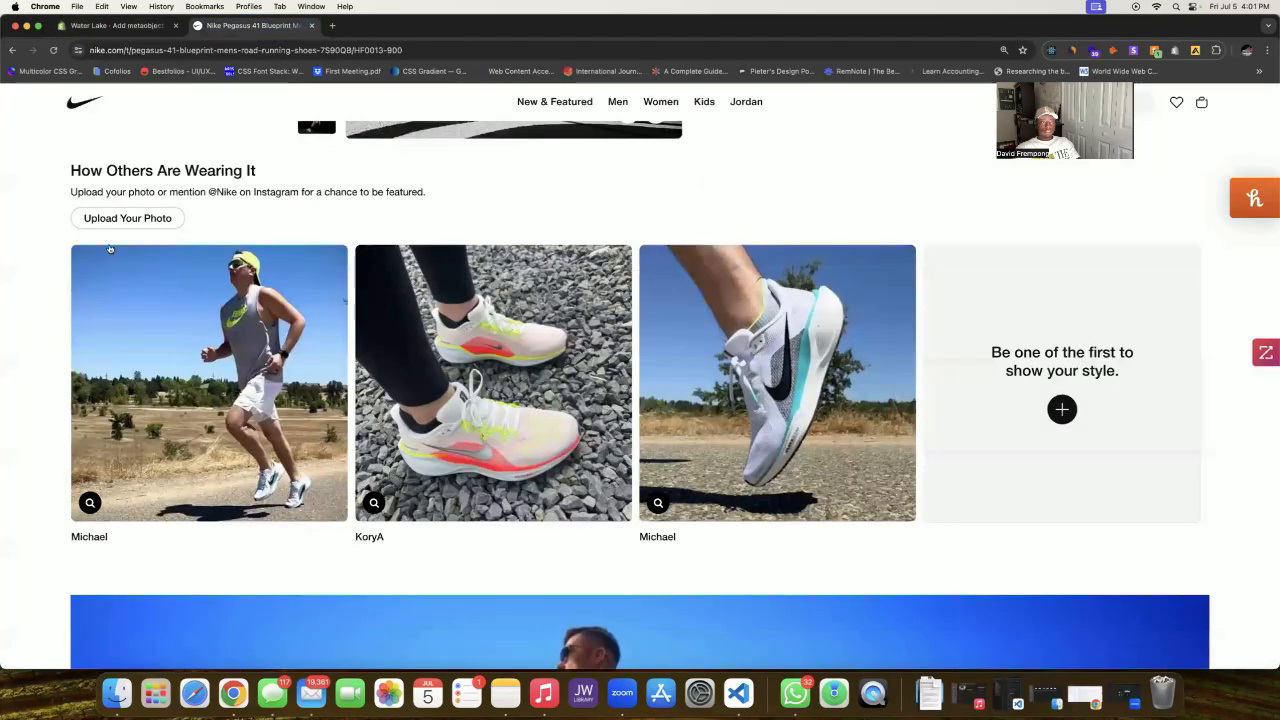
left_click(115, 27)
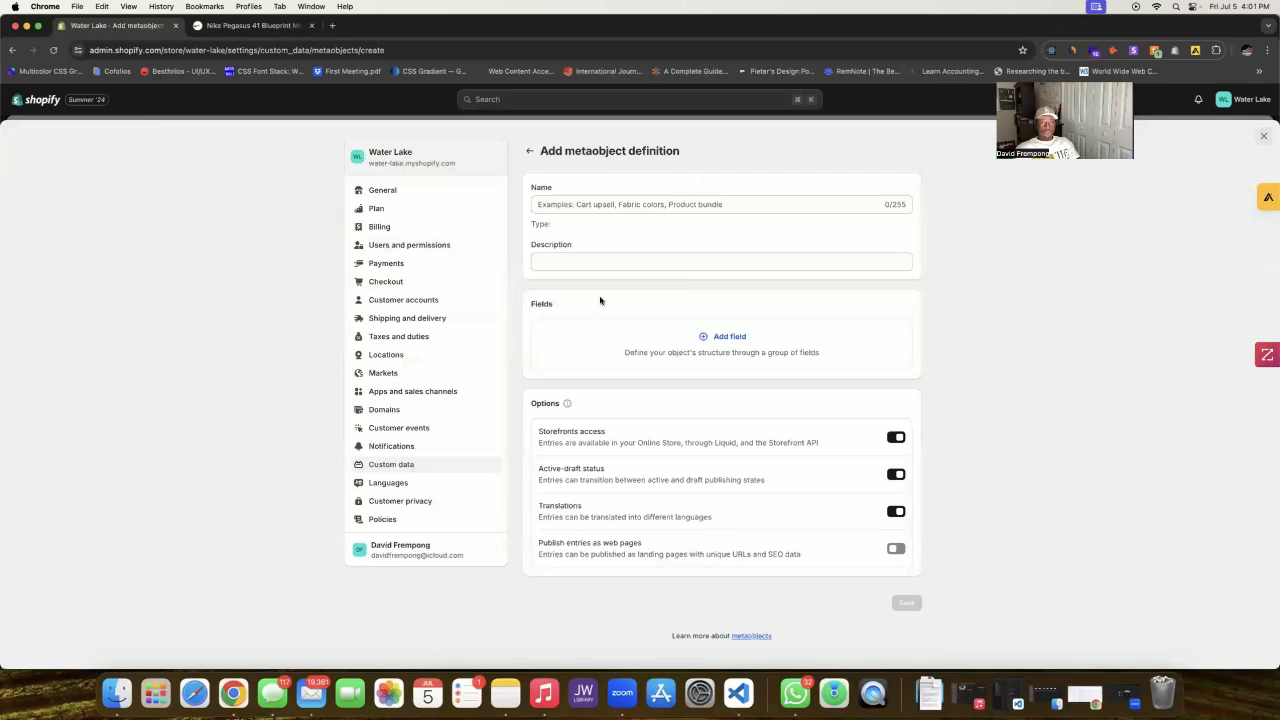
left_click(634, 206)
type("C")
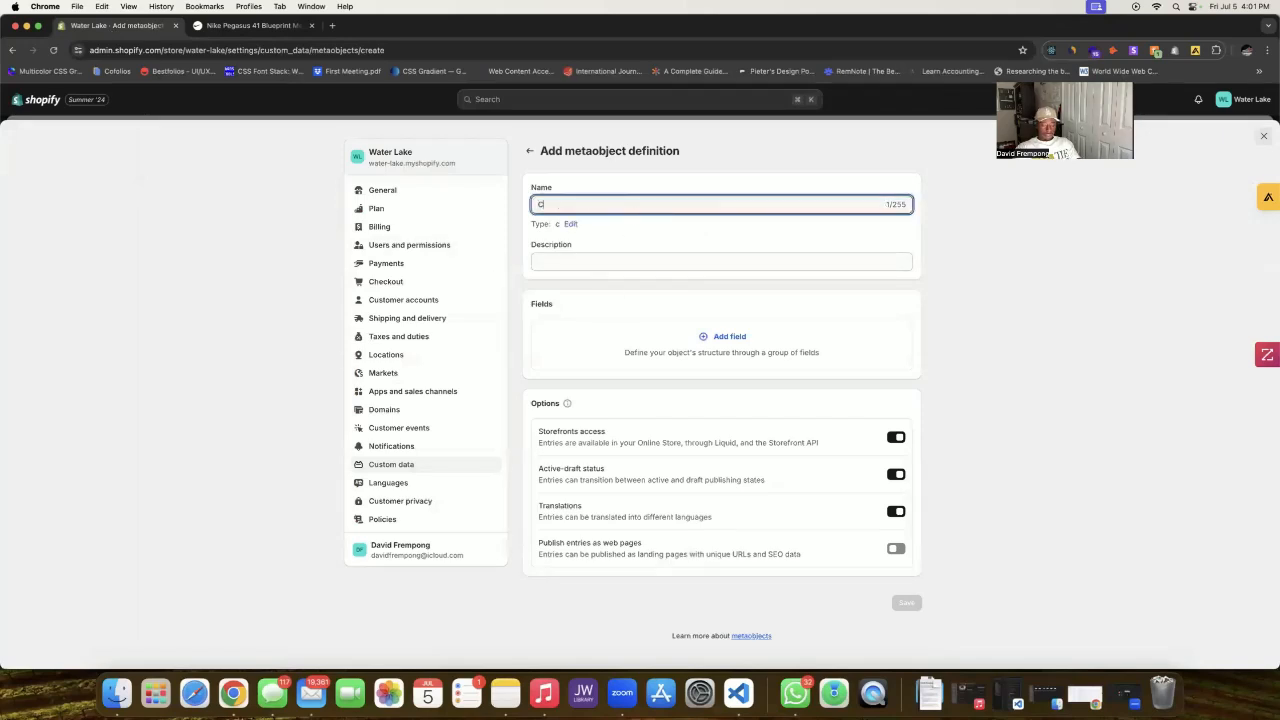
type("urrent Customers")
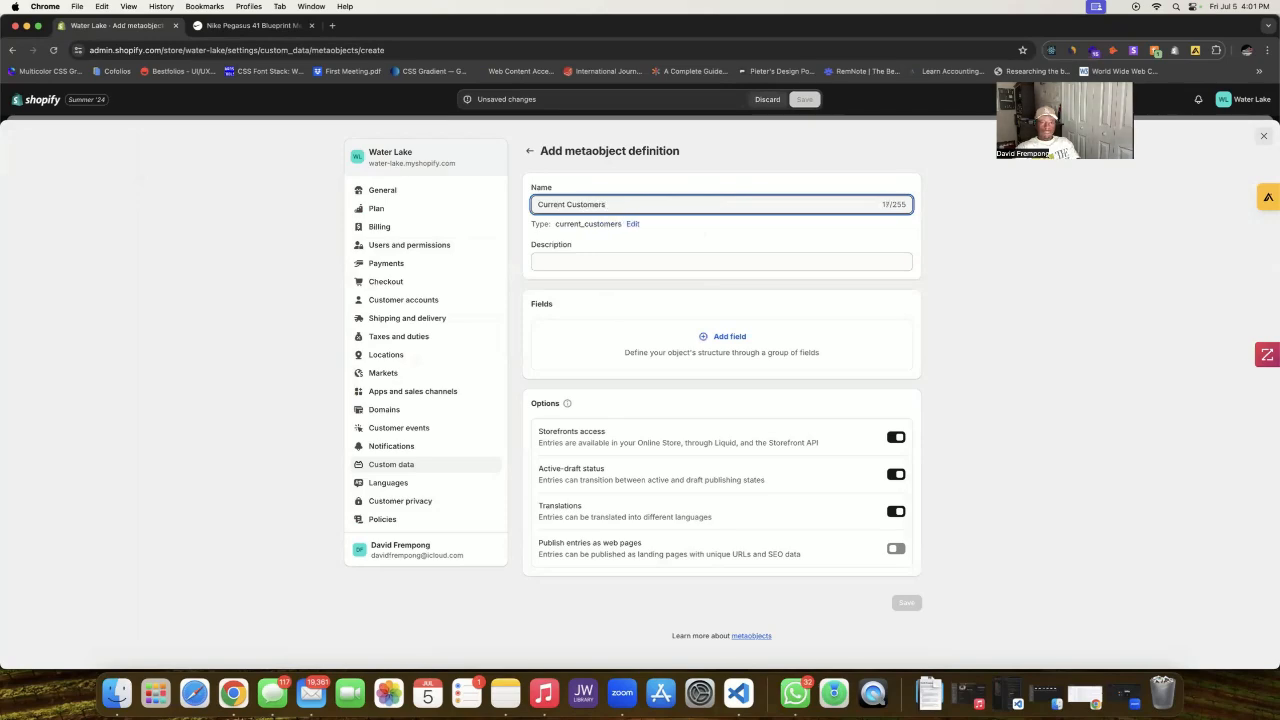
left_click(728, 338)
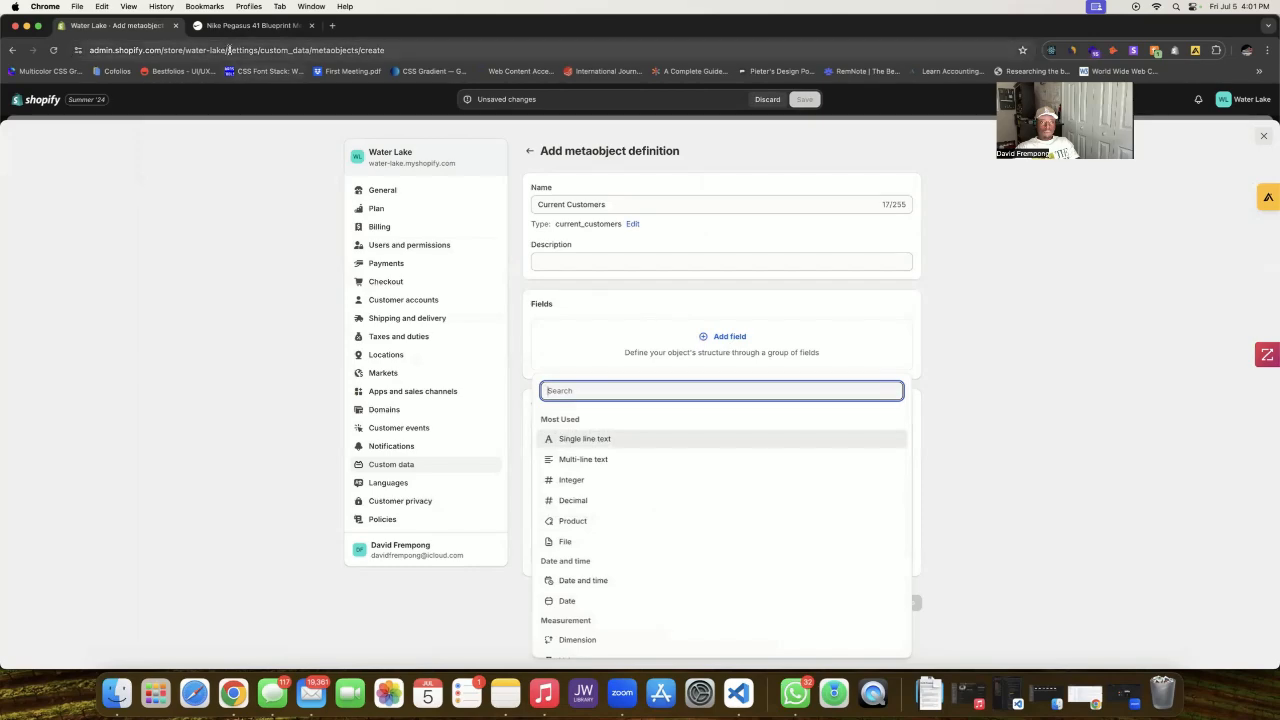
left_click(255, 25)
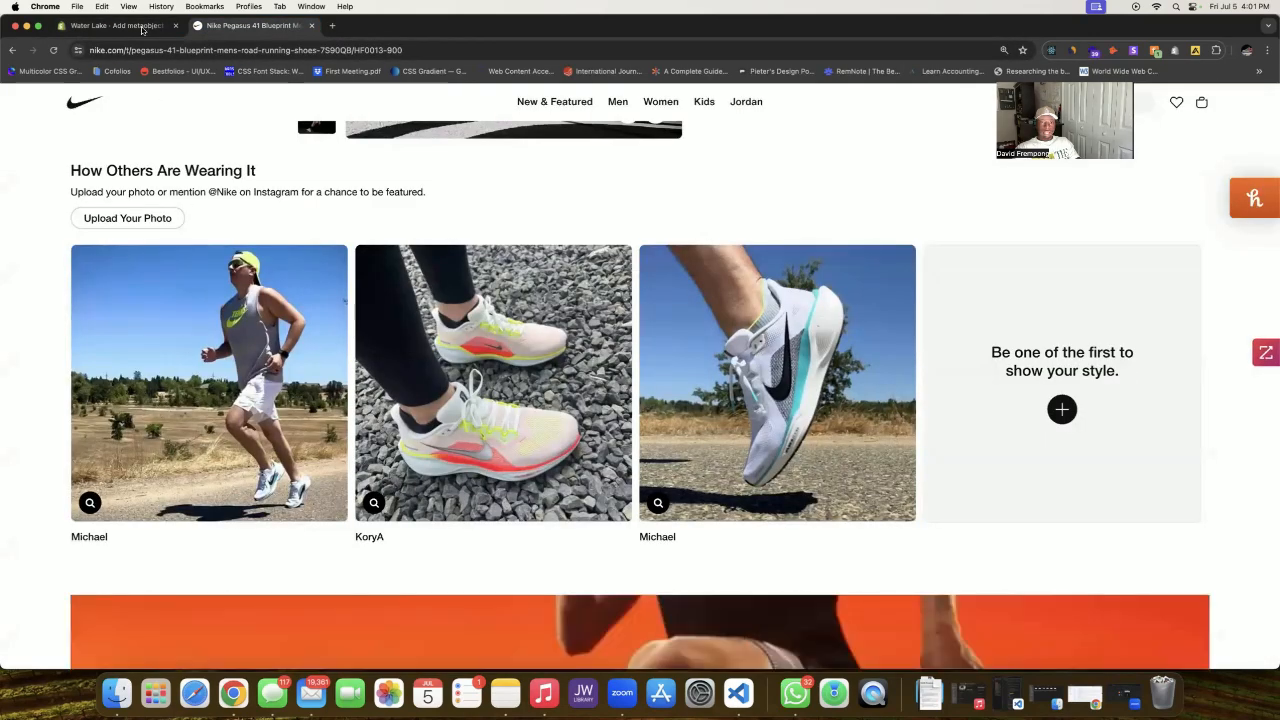
left_click(140, 25)
scroll(672, 526, "down", 2)
left_click(733, 333)
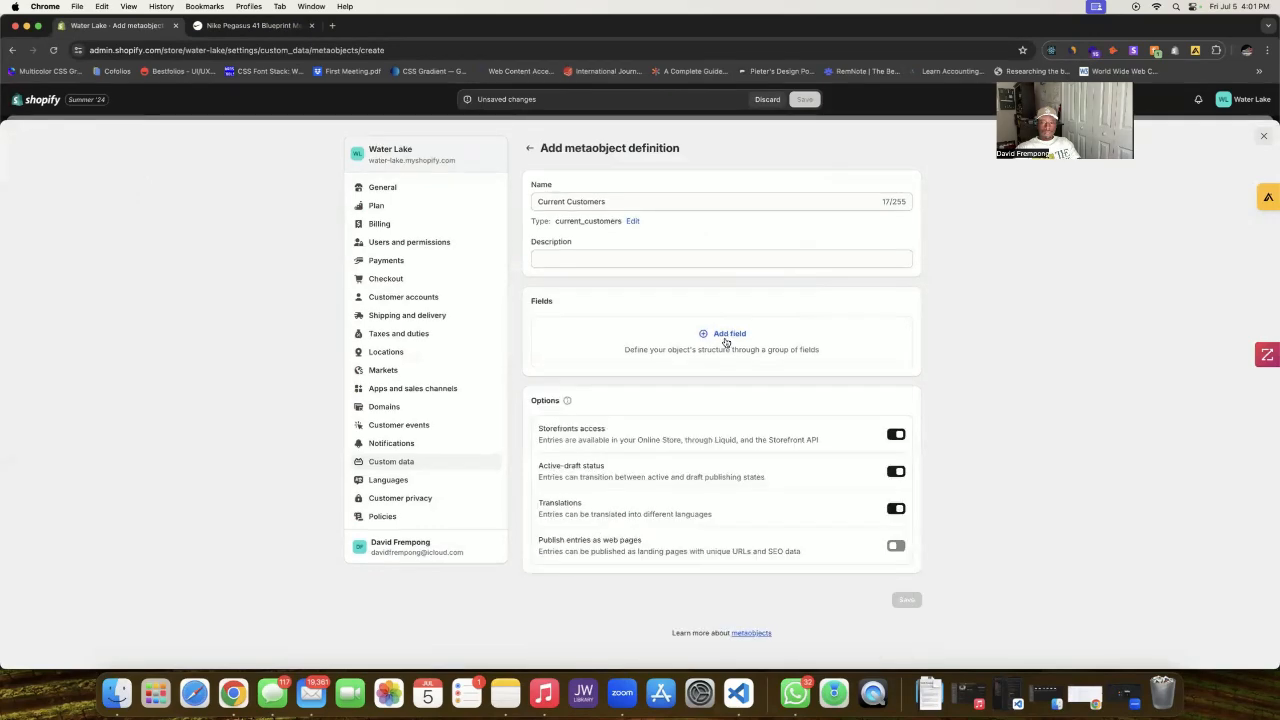
left_click(237, 26)
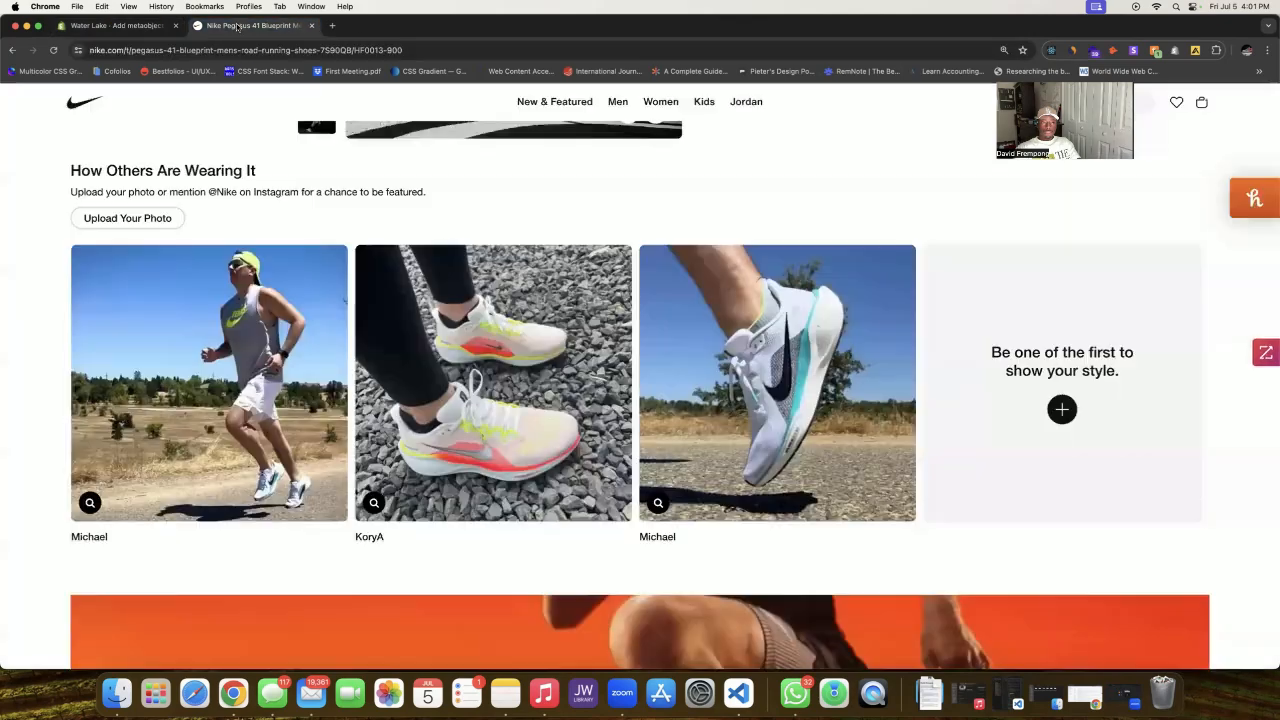
left_click(123, 29)
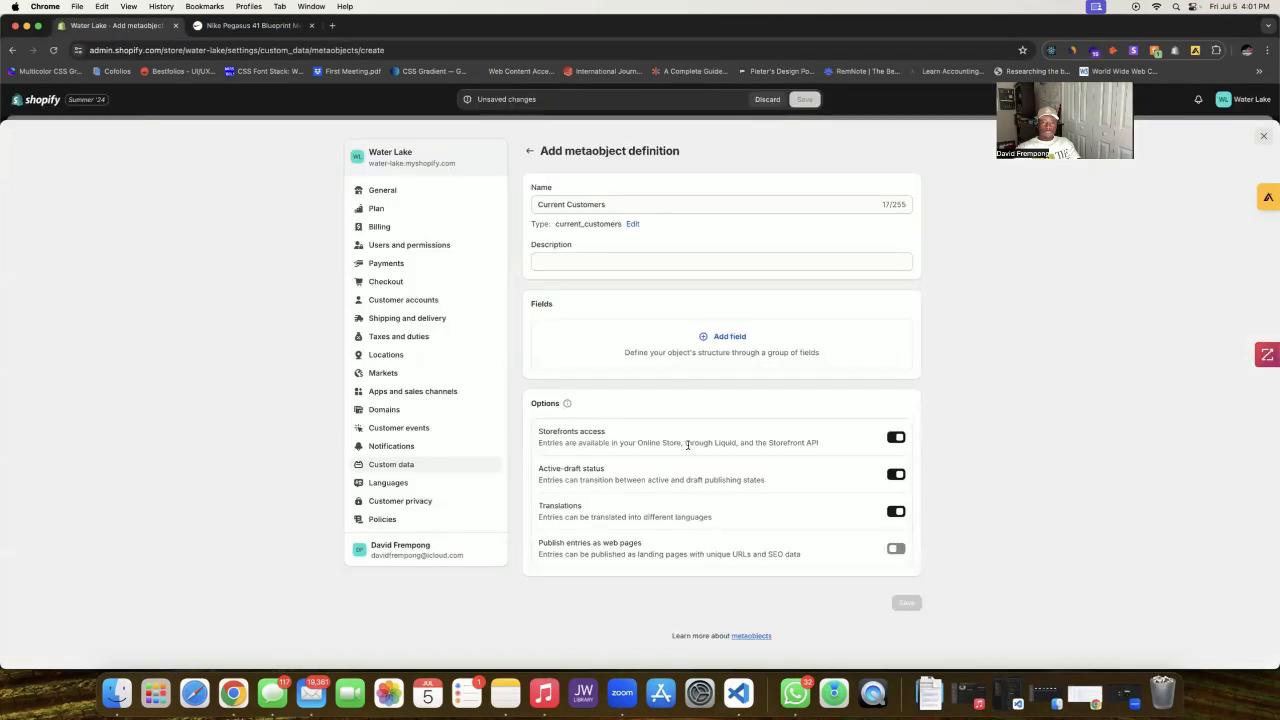
left_click(724, 340)
Step: Add a required file field named 'Image' to the definition
type("file")
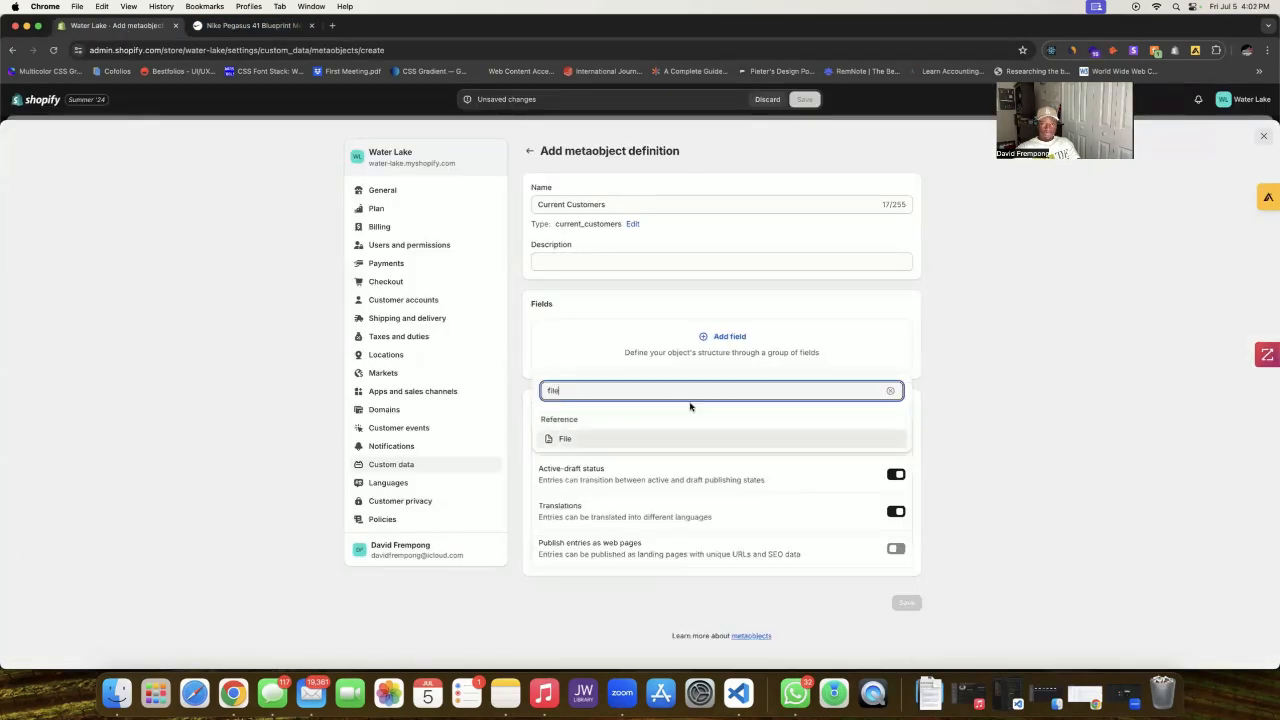
left_click(740, 439)
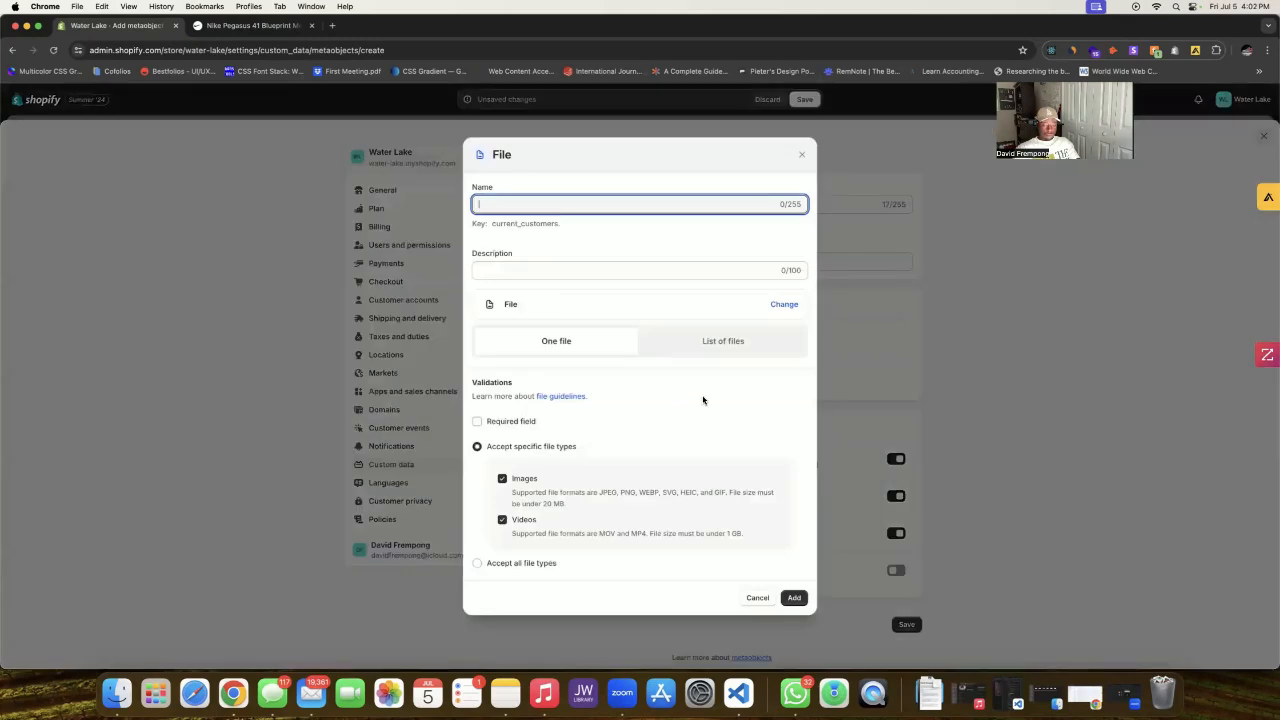
type("Imqge")
key("BackSpace")
key("BackSpace")
key("BackSpace")
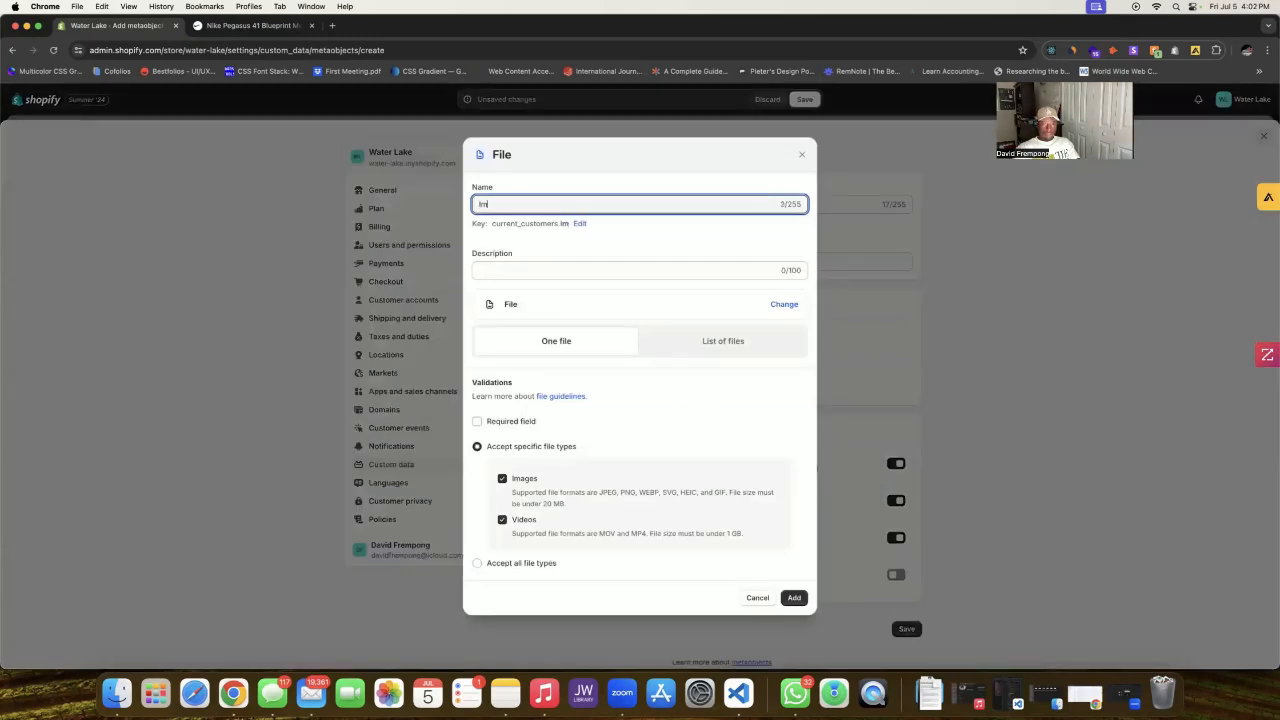
type("age")
left_click(528, 425)
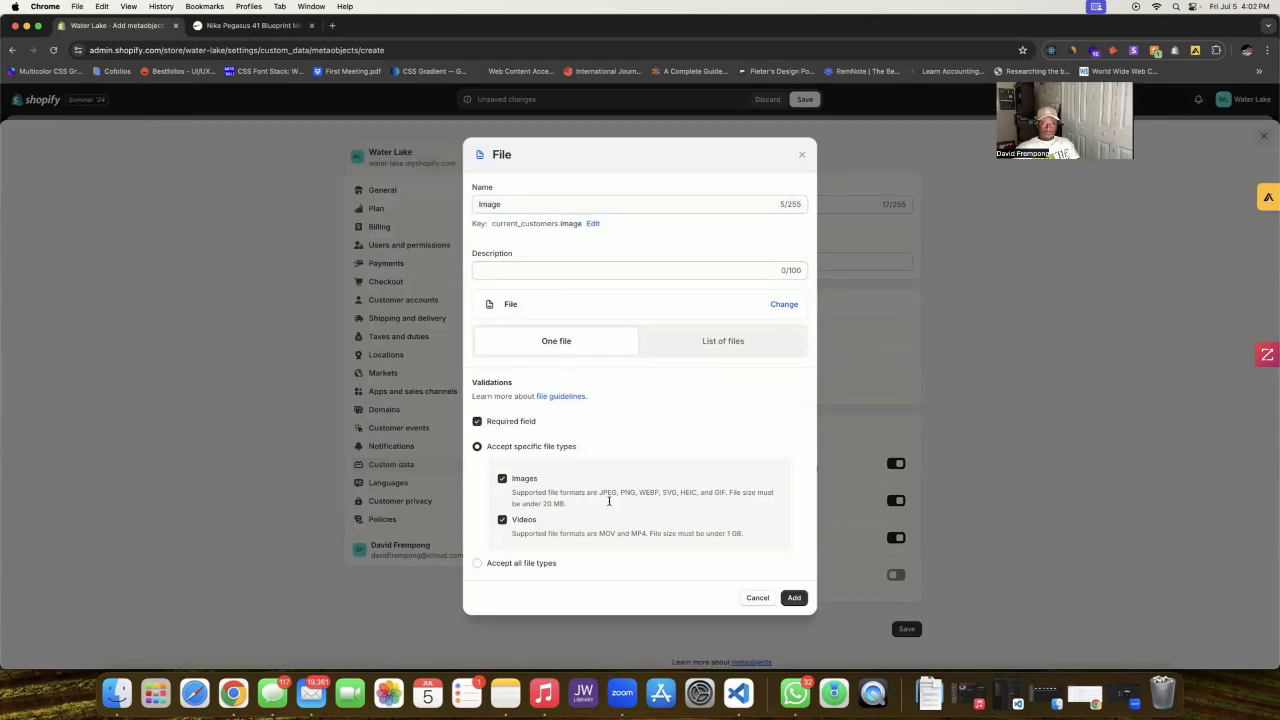
left_click(793, 597)
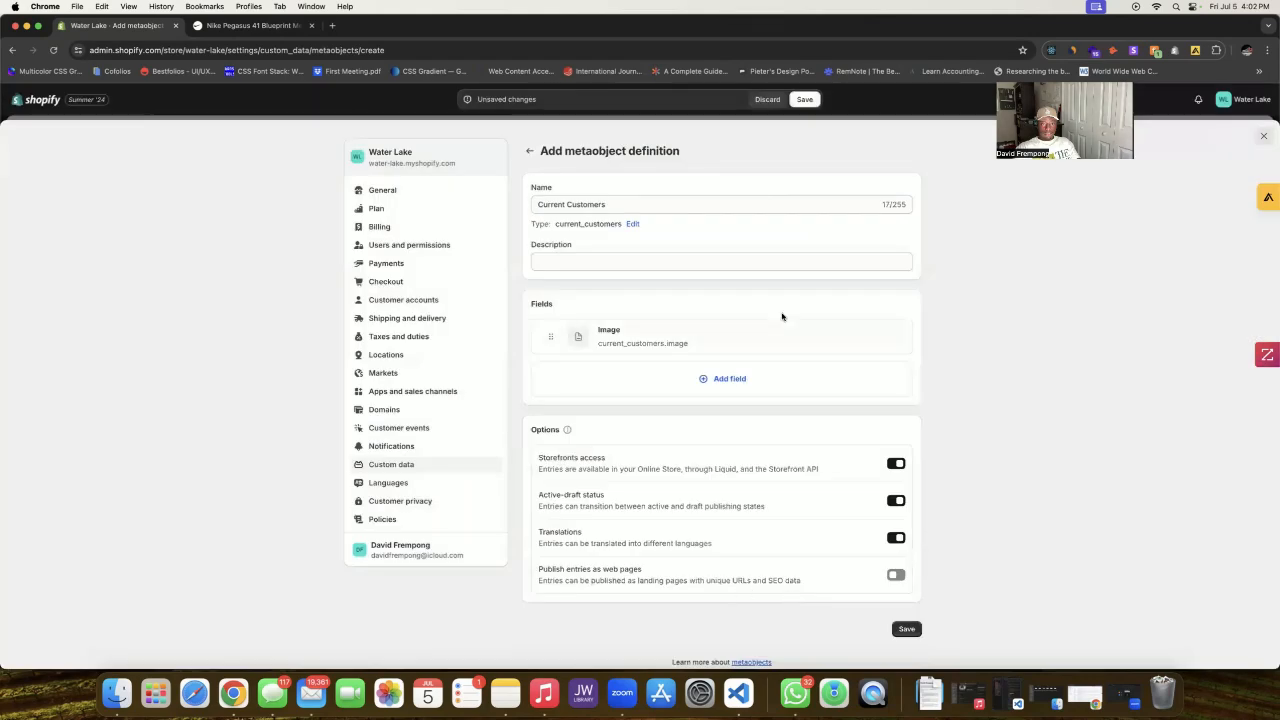
Step: Add a required single line text field named 'Customer Name'
left_click(724, 378)
left_click(218, 24)
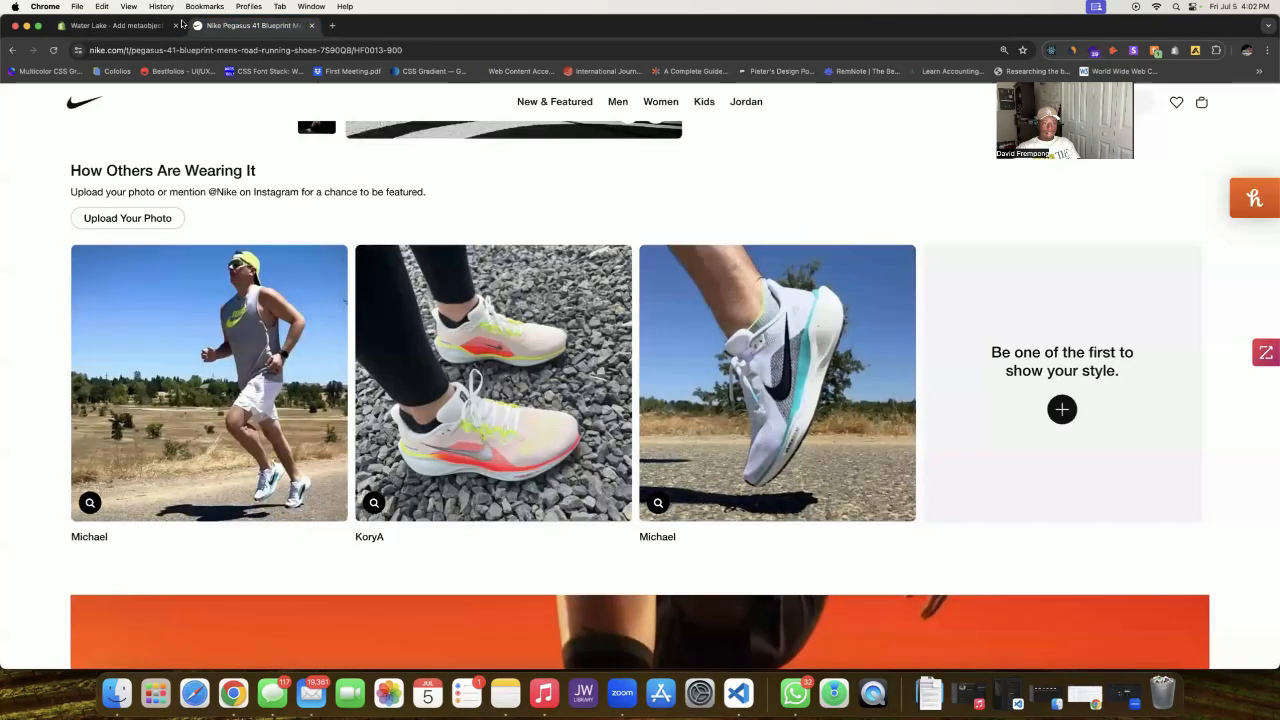
left_click(143, 22)
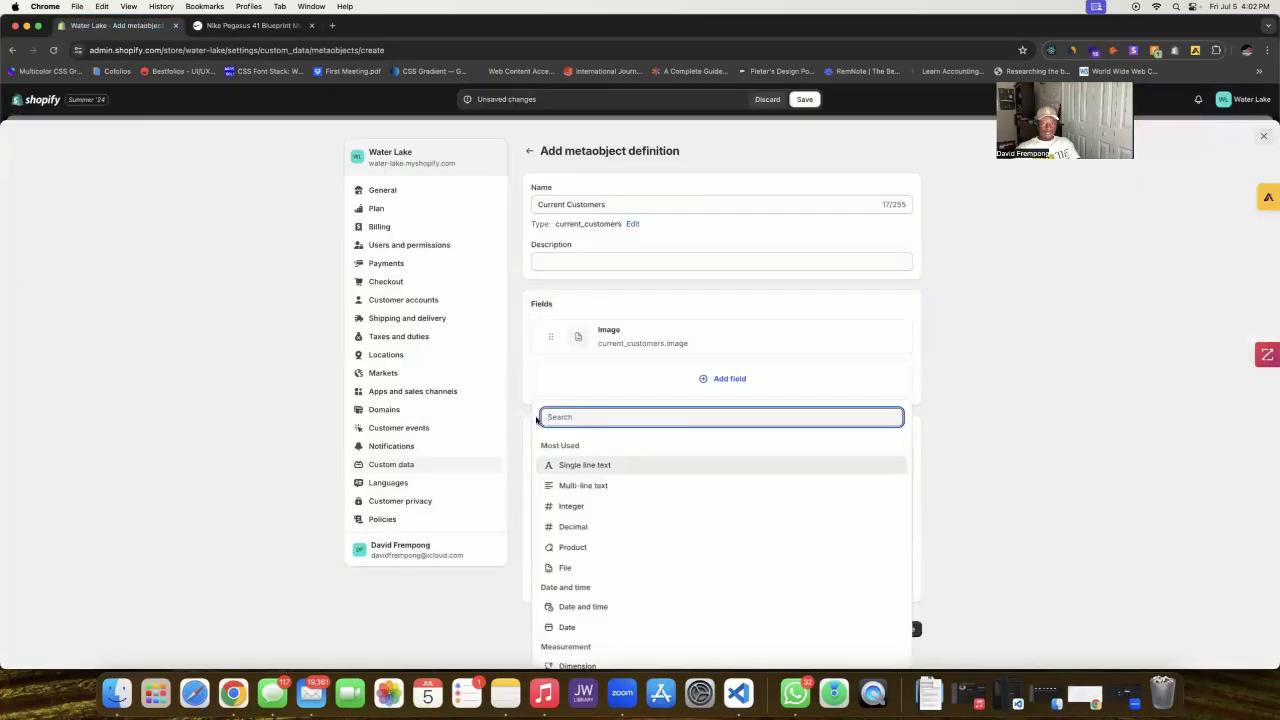
left_click(604, 466)
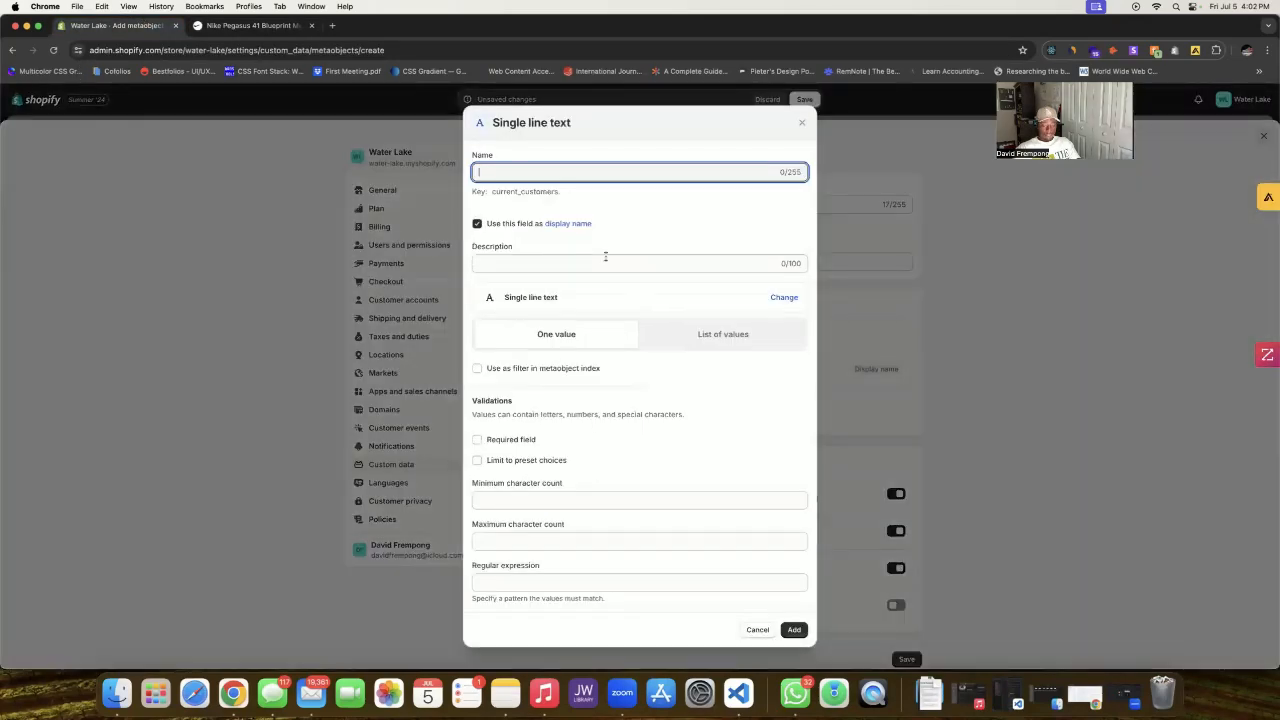
type("Customer Name")
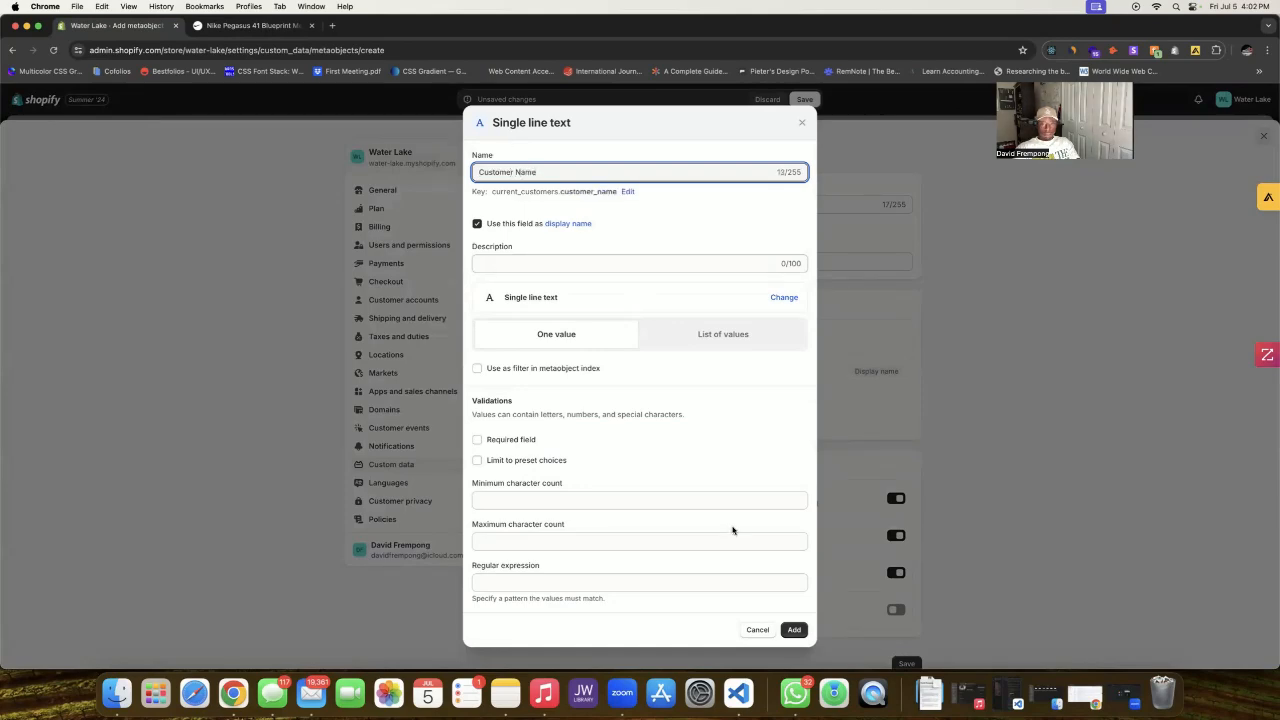
left_click(536, 441)
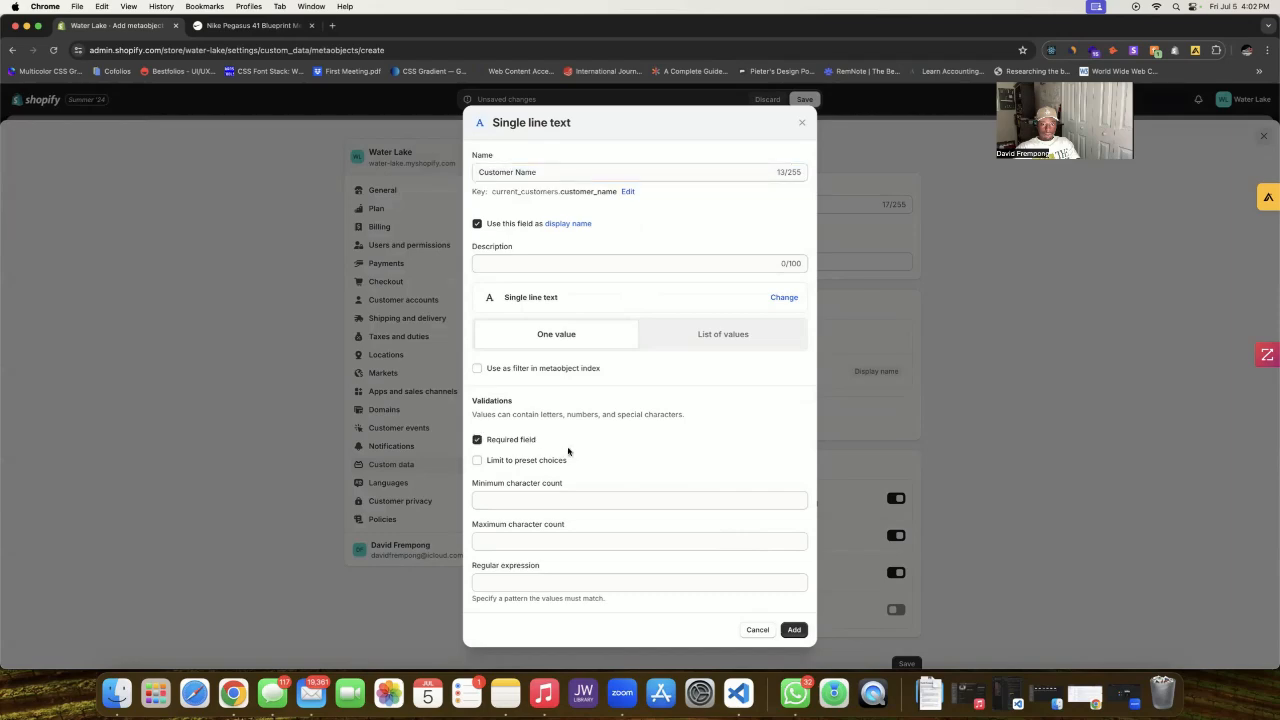
left_click(794, 629)
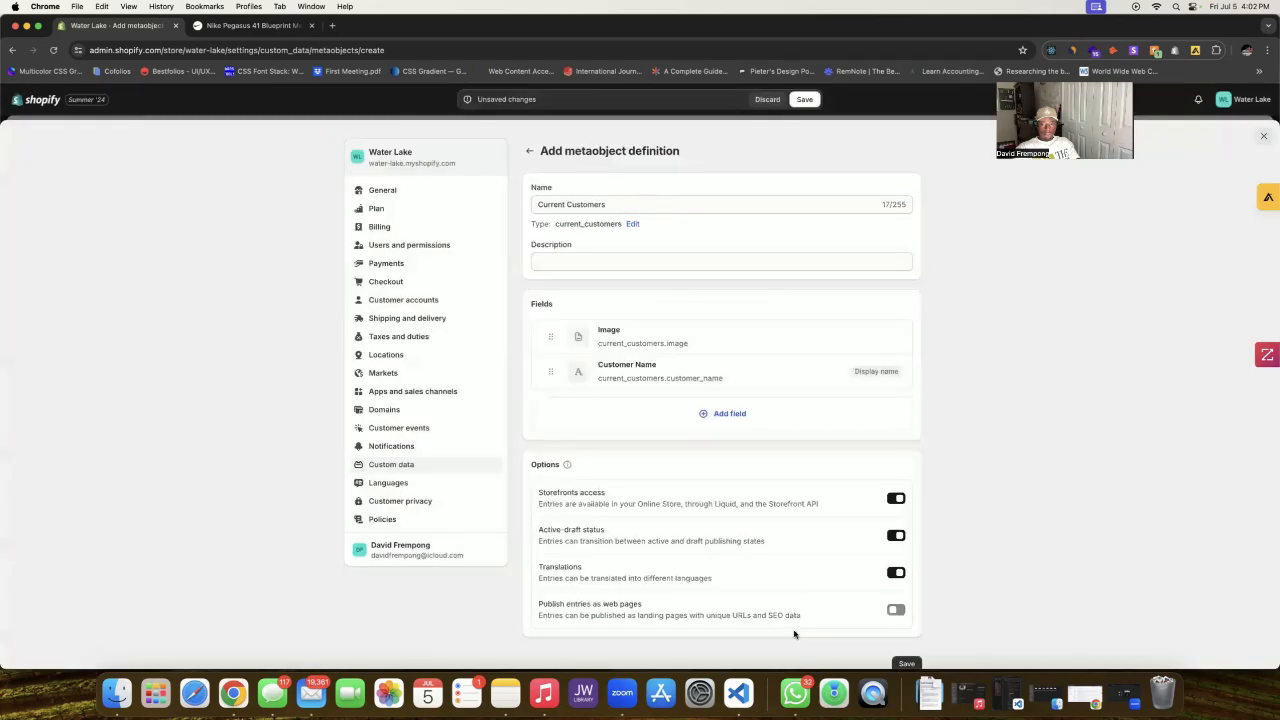
Step: Rename the Image field to 'Customer Image'
left_click(792, 344)
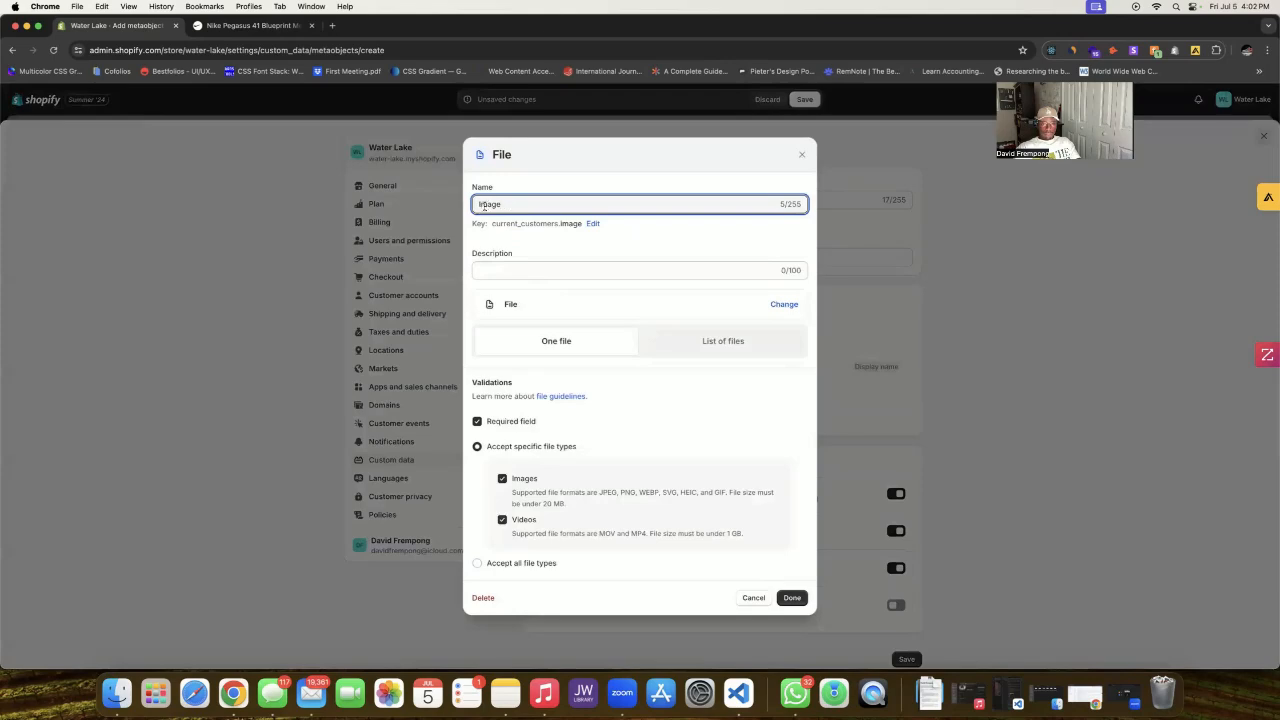
type("Customer")
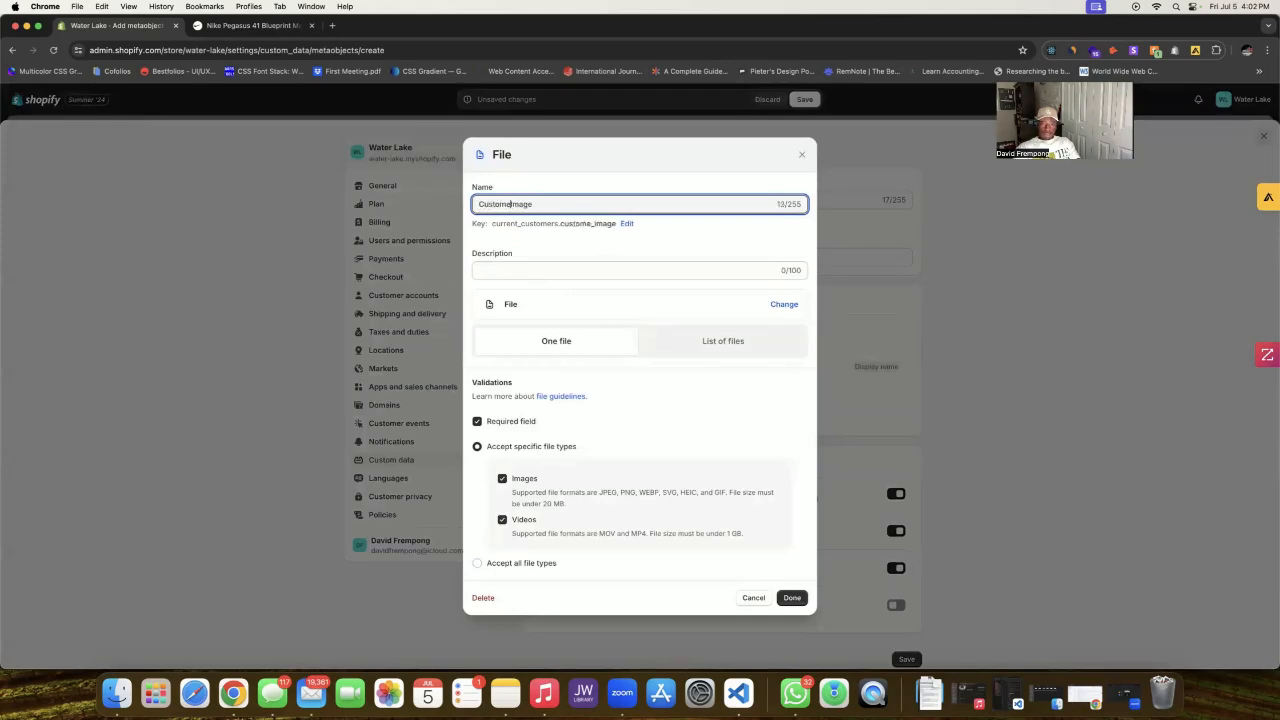
left_click(792, 597)
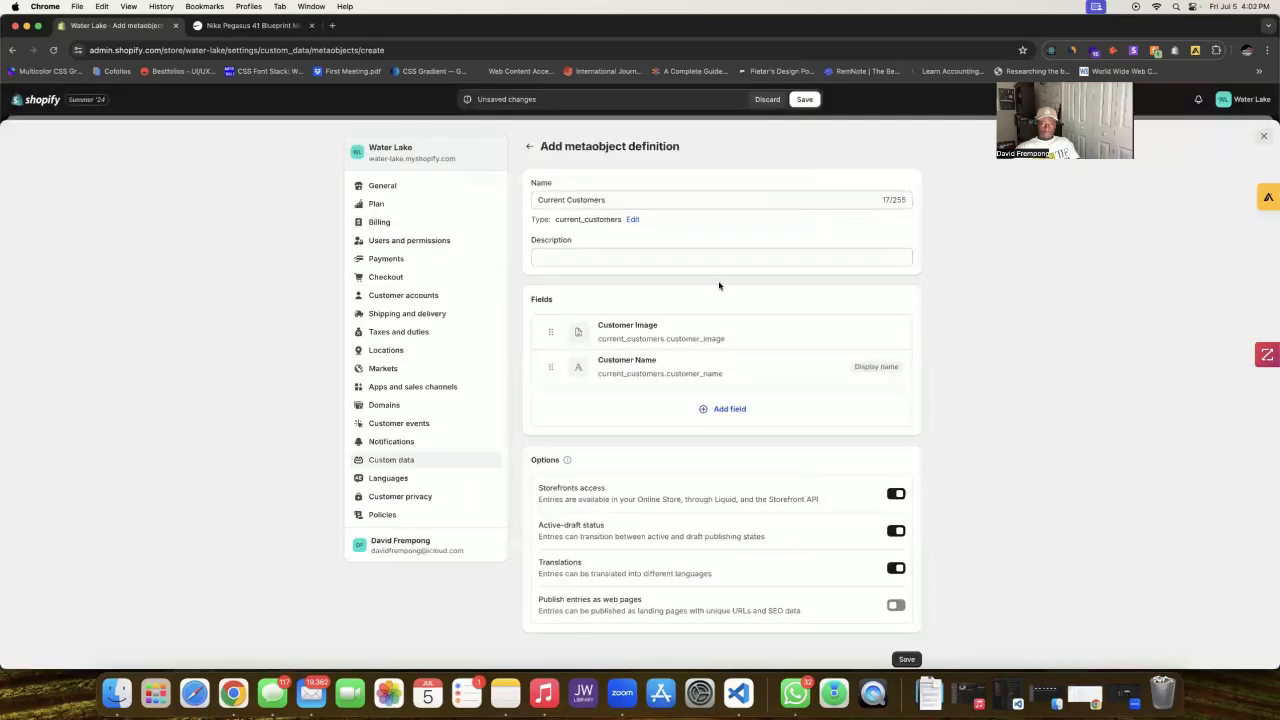
Step: Save the Current Customers definition and return to the admin
scroll(680, 380, "down", 3)
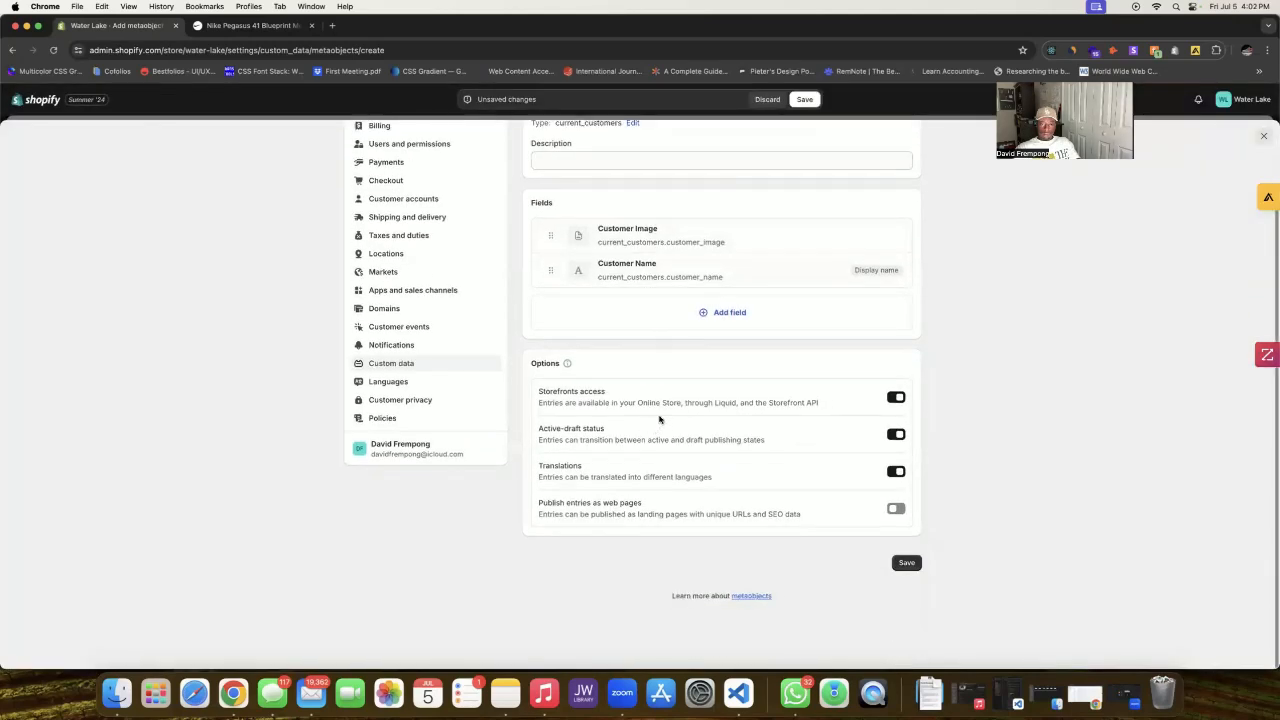
left_click(907, 564)
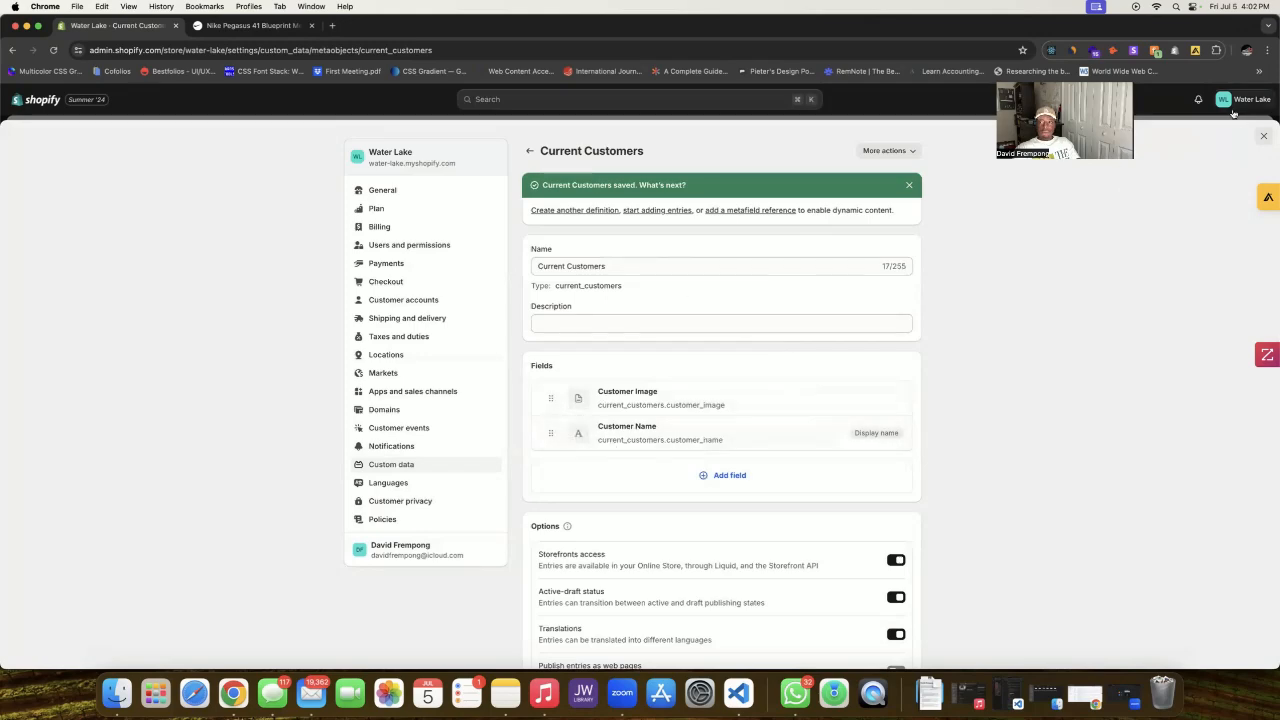
left_click(1262, 137)
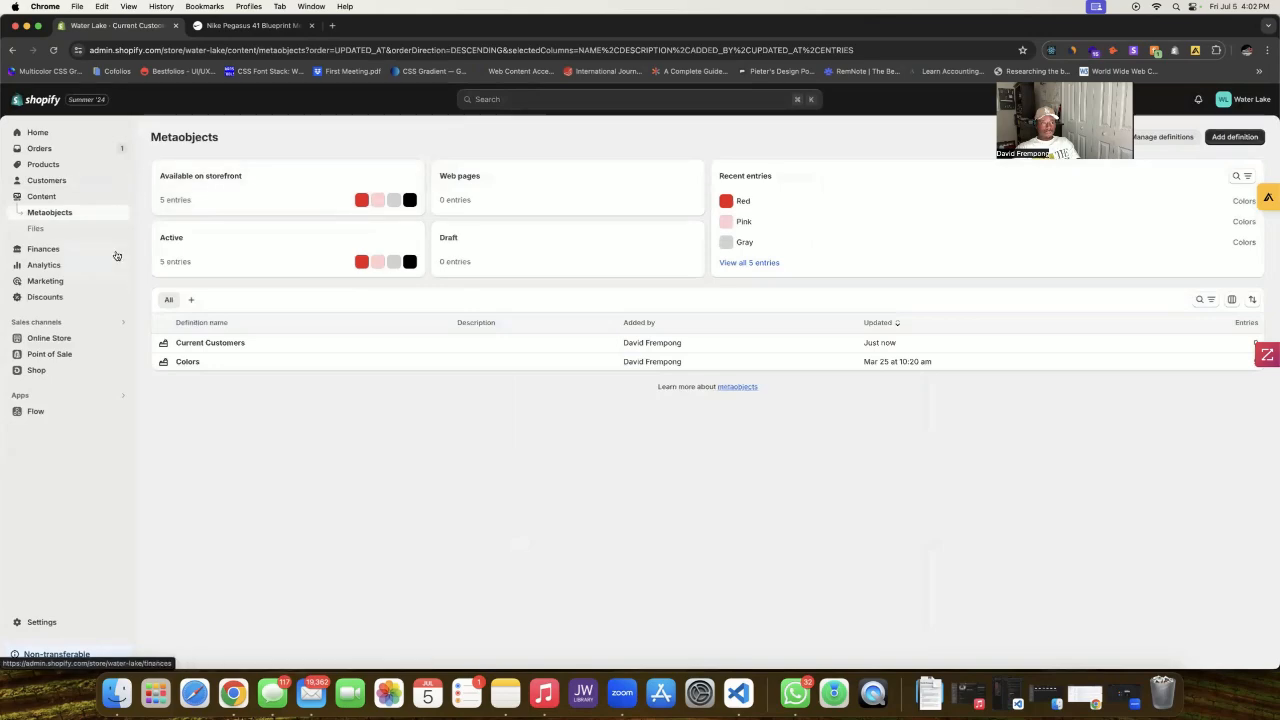
left_click(77, 619)
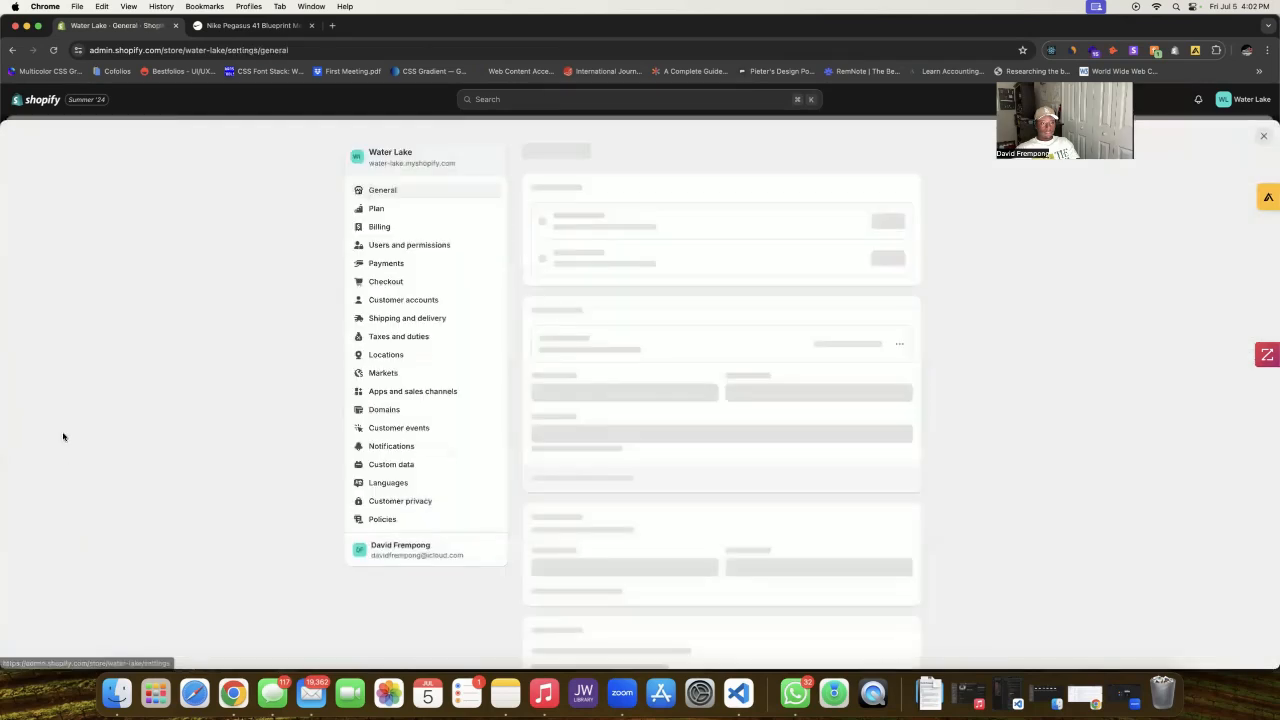
Step: Open Custom data and view the Products metafield definitions list
left_click(382, 464)
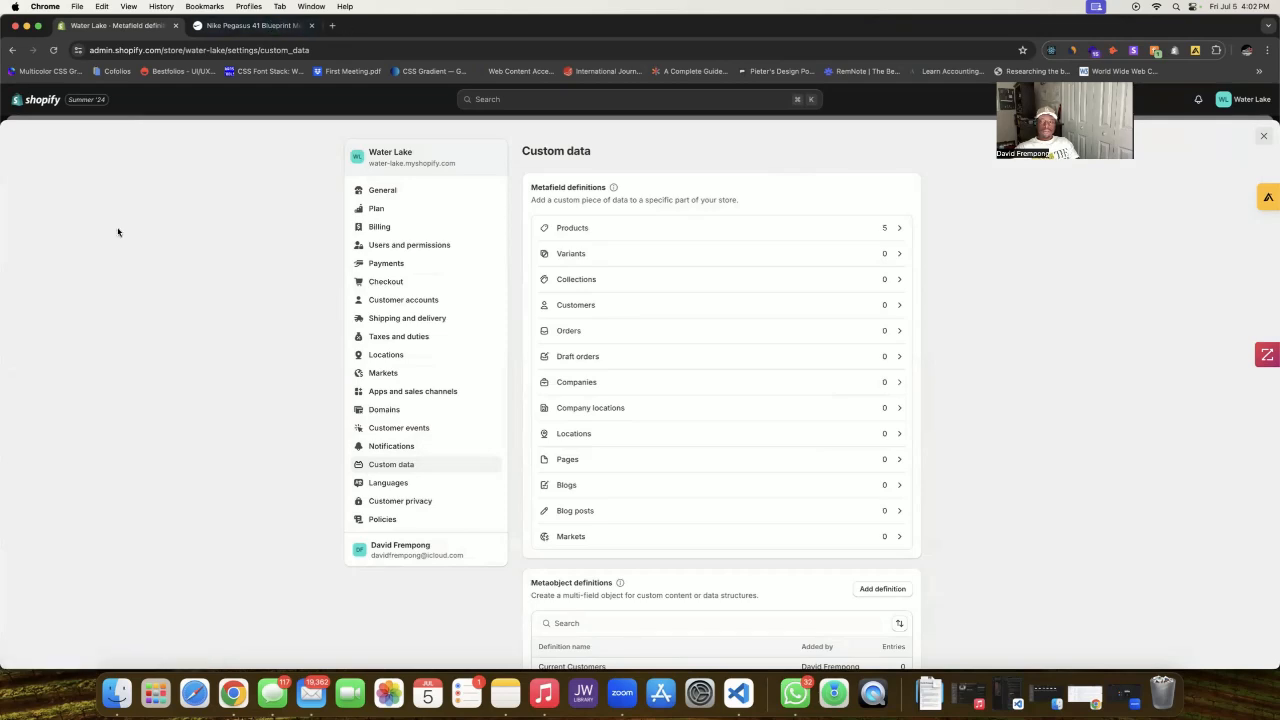
left_click(758, 234)
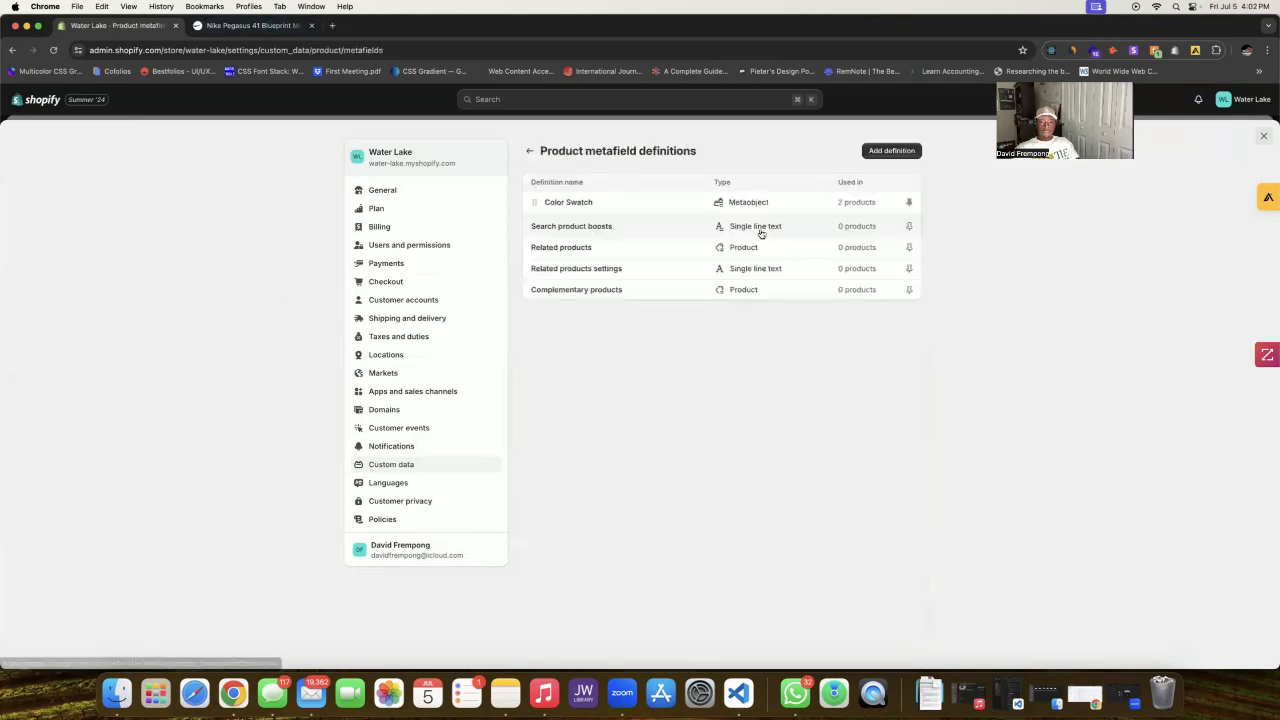
Step: Add and save a 'Product Page Current Customer' product metafield of type Metaobject referencing Current Customers
left_click(892, 151)
left_click(708, 201)
type("Pro")
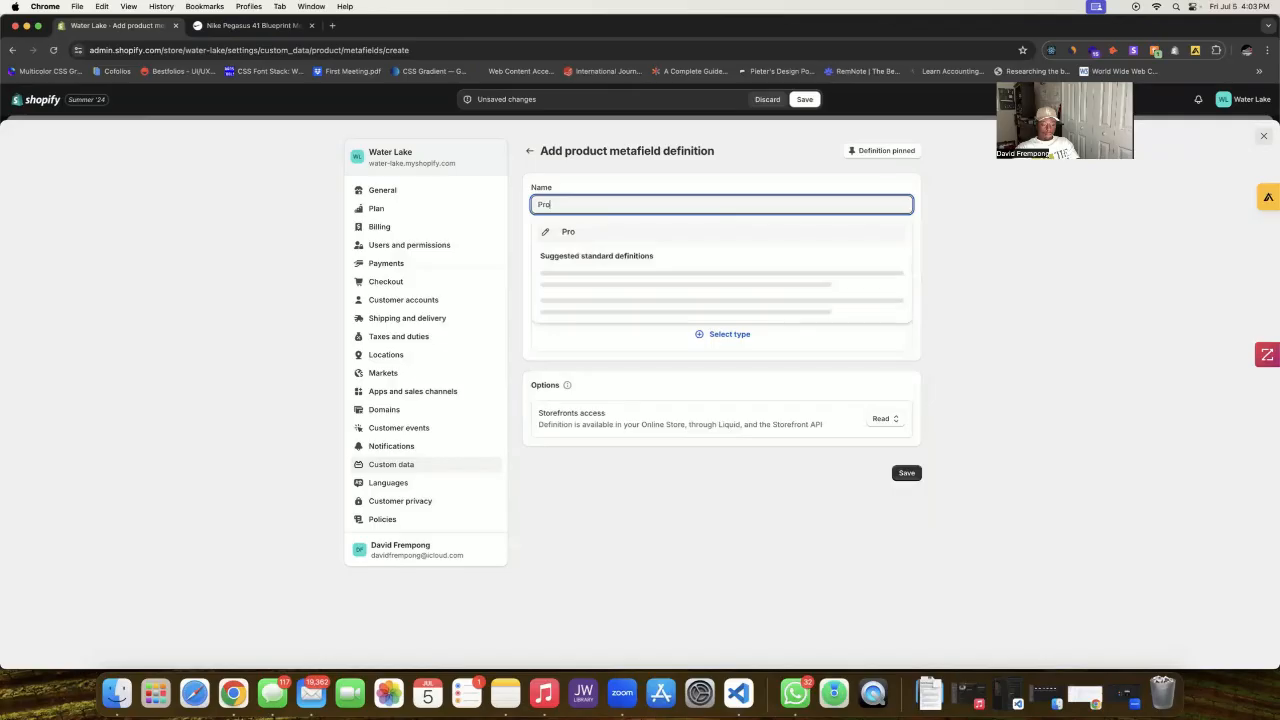
type("duct Page Customer ")
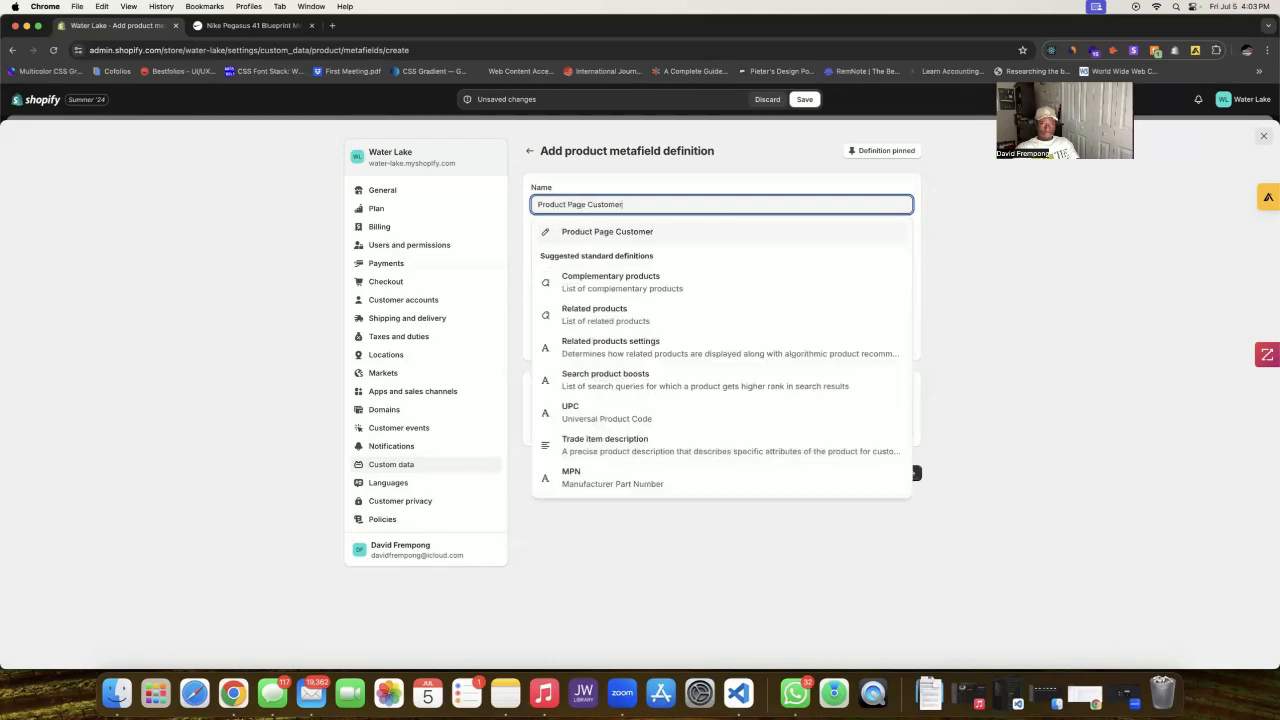
type("Information")
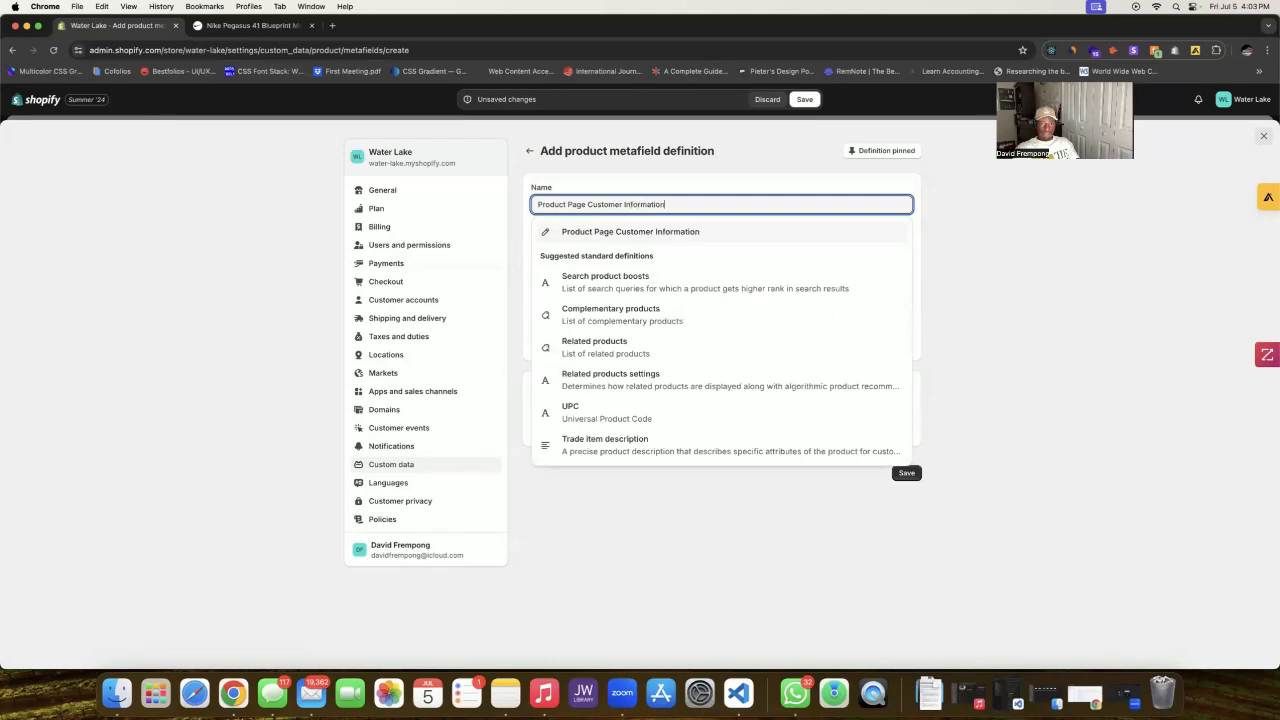
left_click(691, 231)
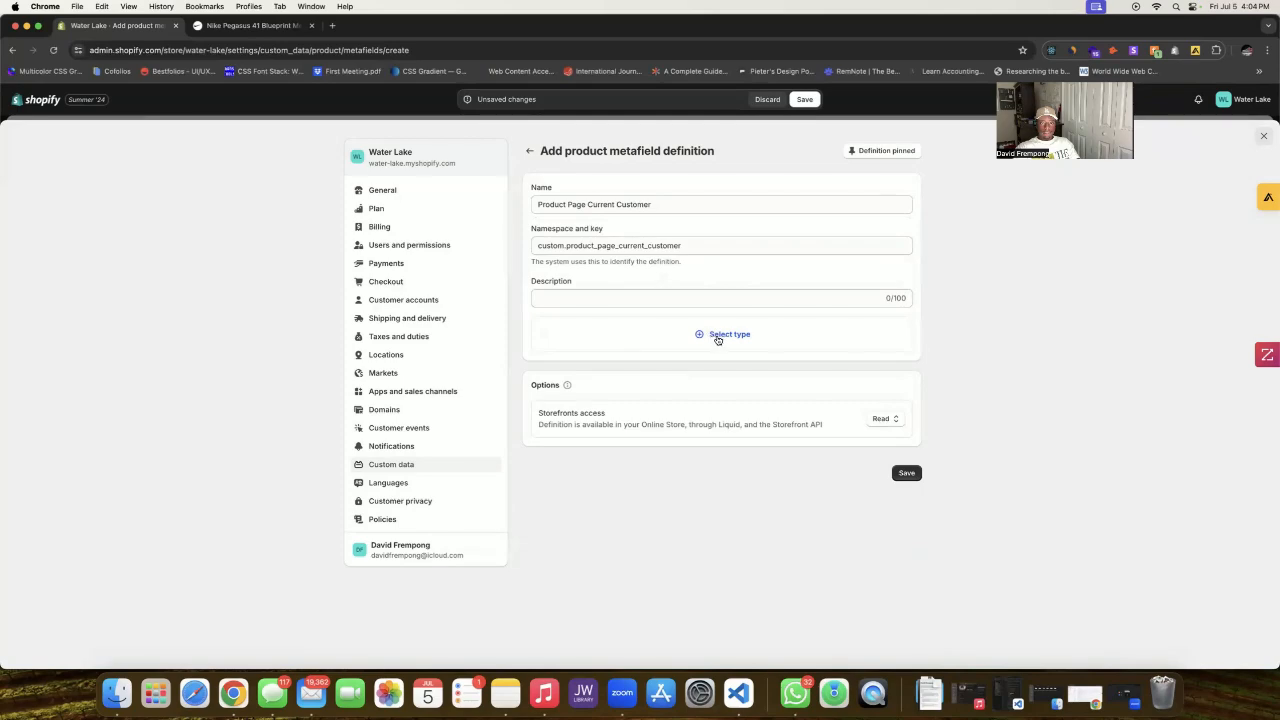
left_click(717, 340)
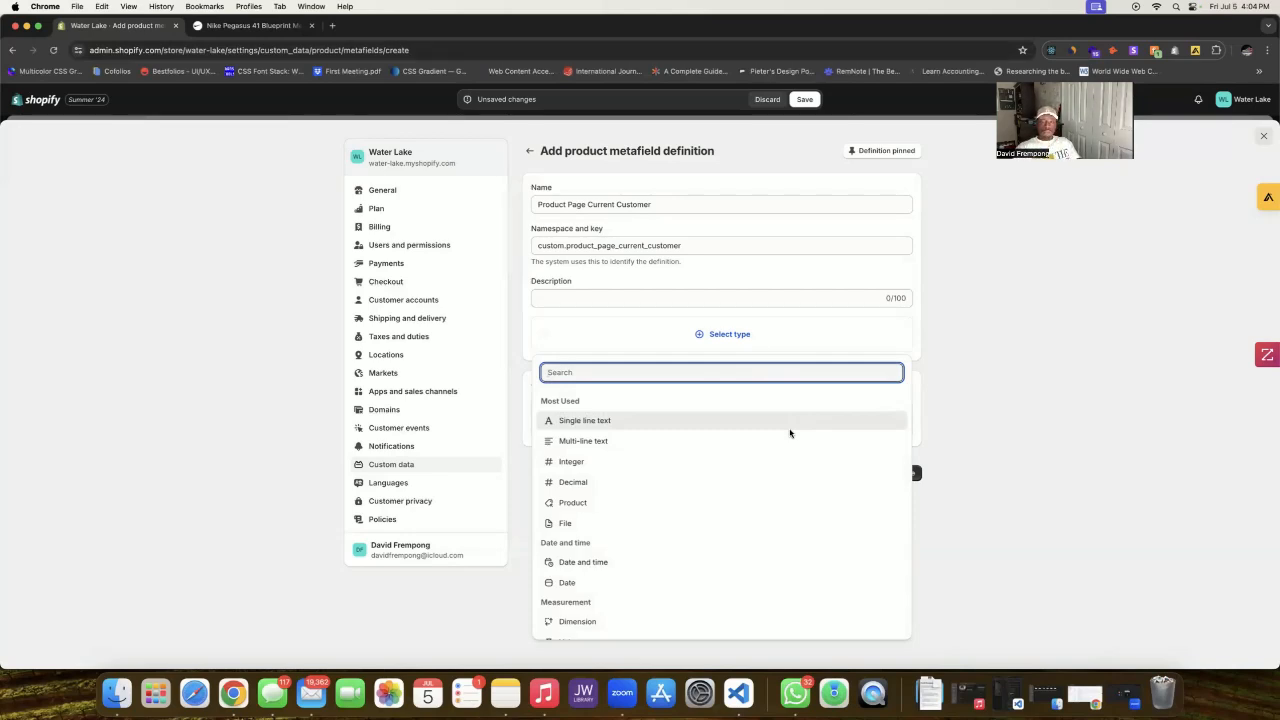
scroll(790, 433, "down", 1)
scroll(790, 433, "down", 10)
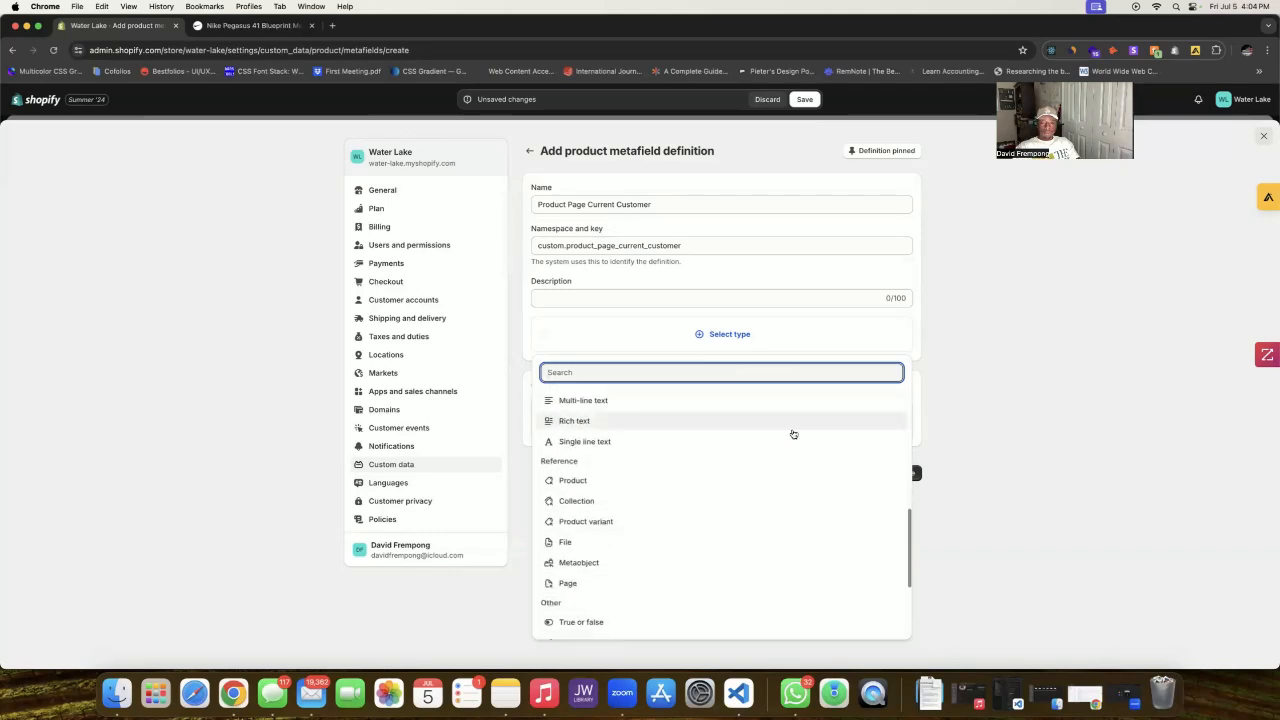
scroll(791, 434, "up", 2)
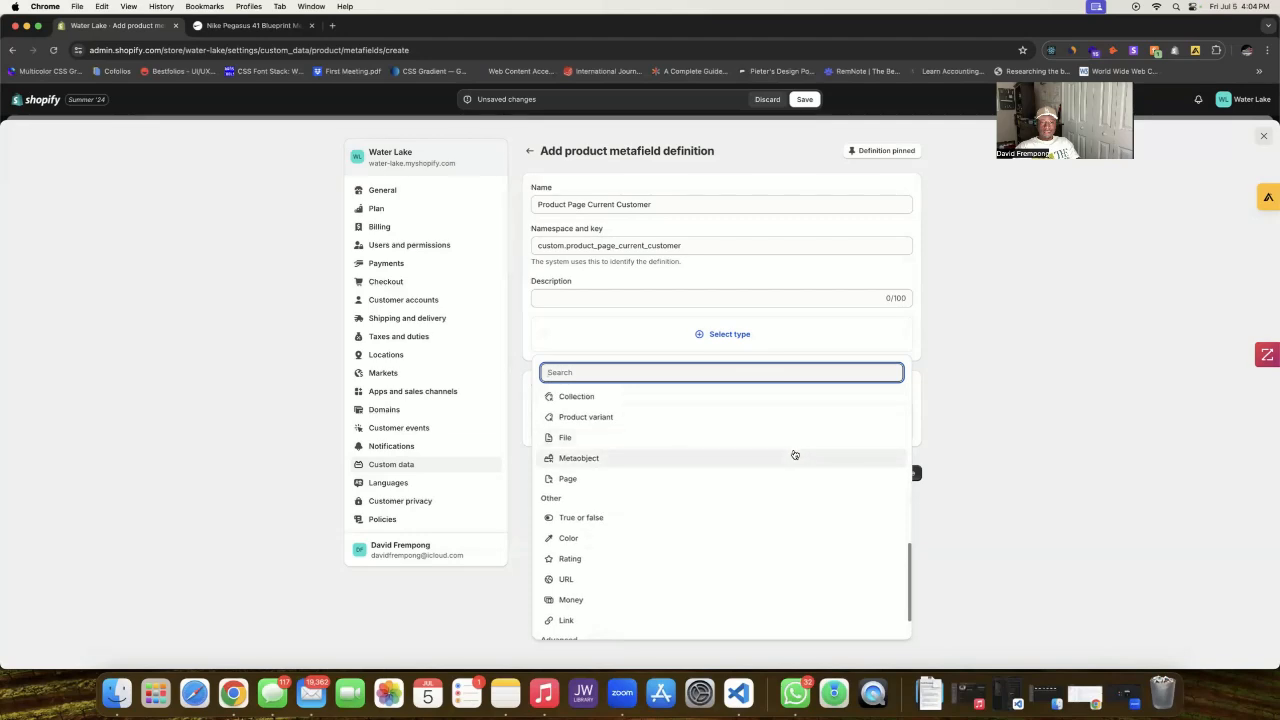
left_click(797, 455)
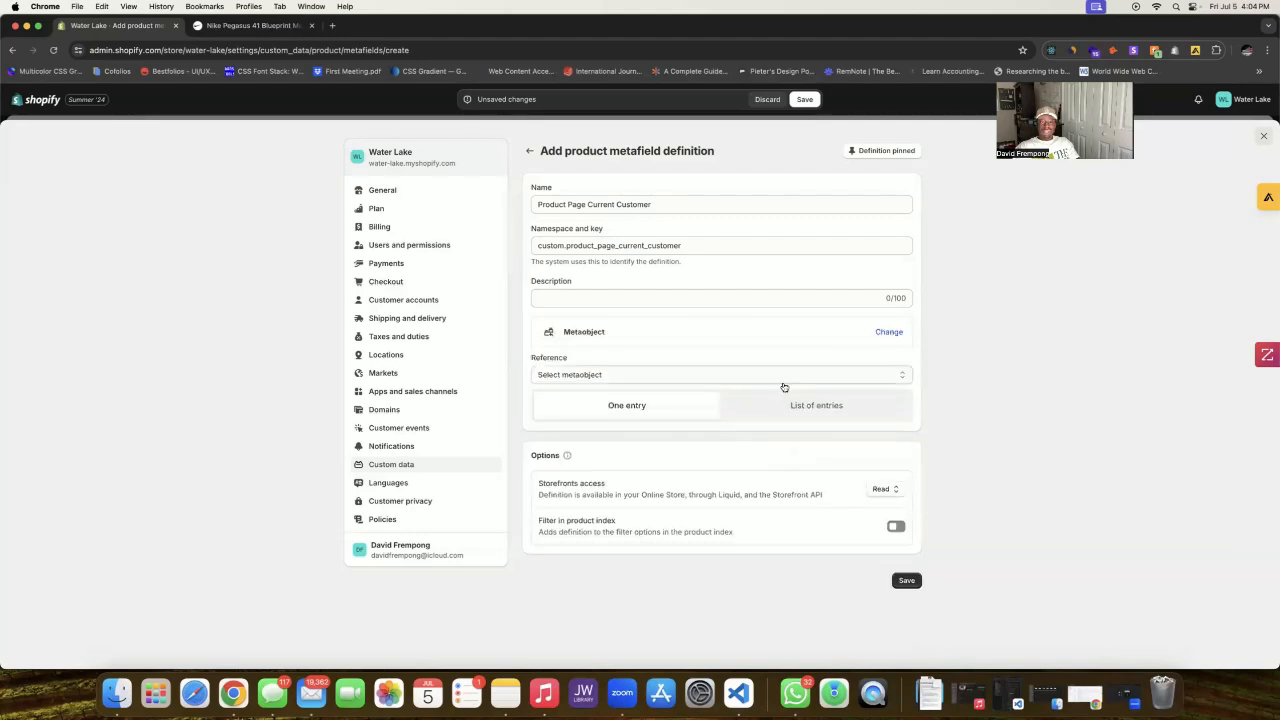
left_click(796, 378)
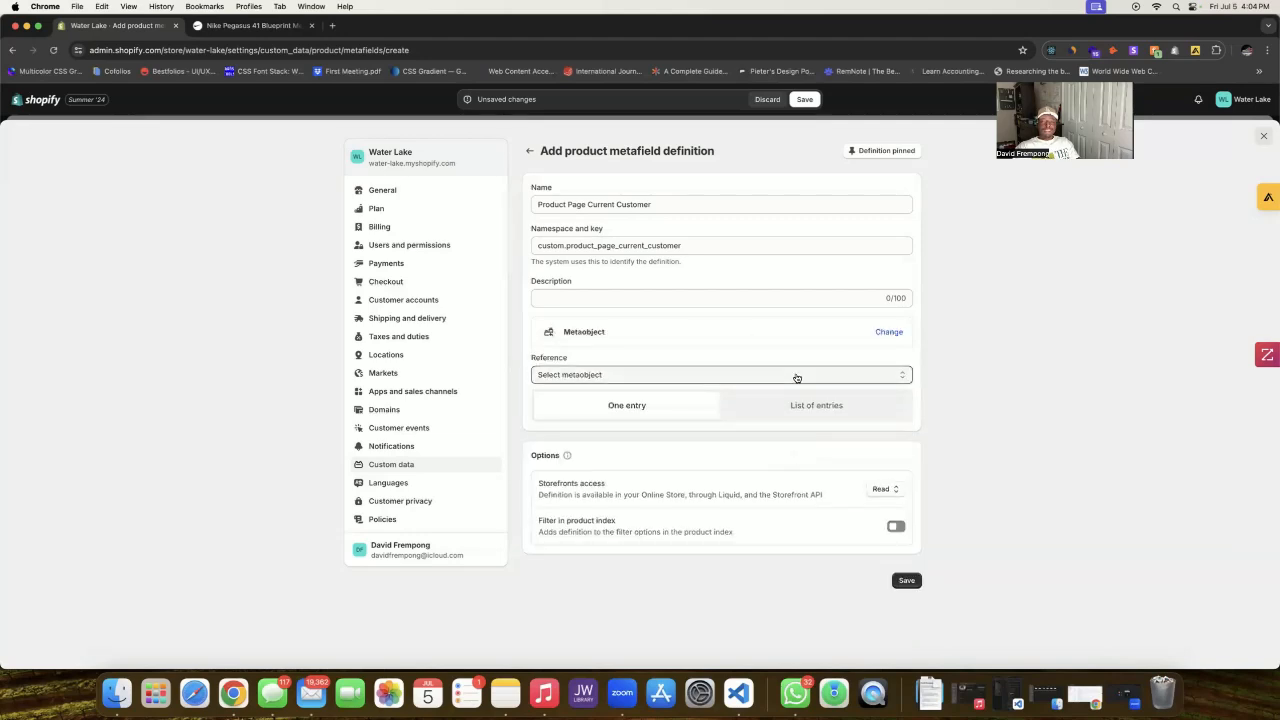
left_click(758, 449)
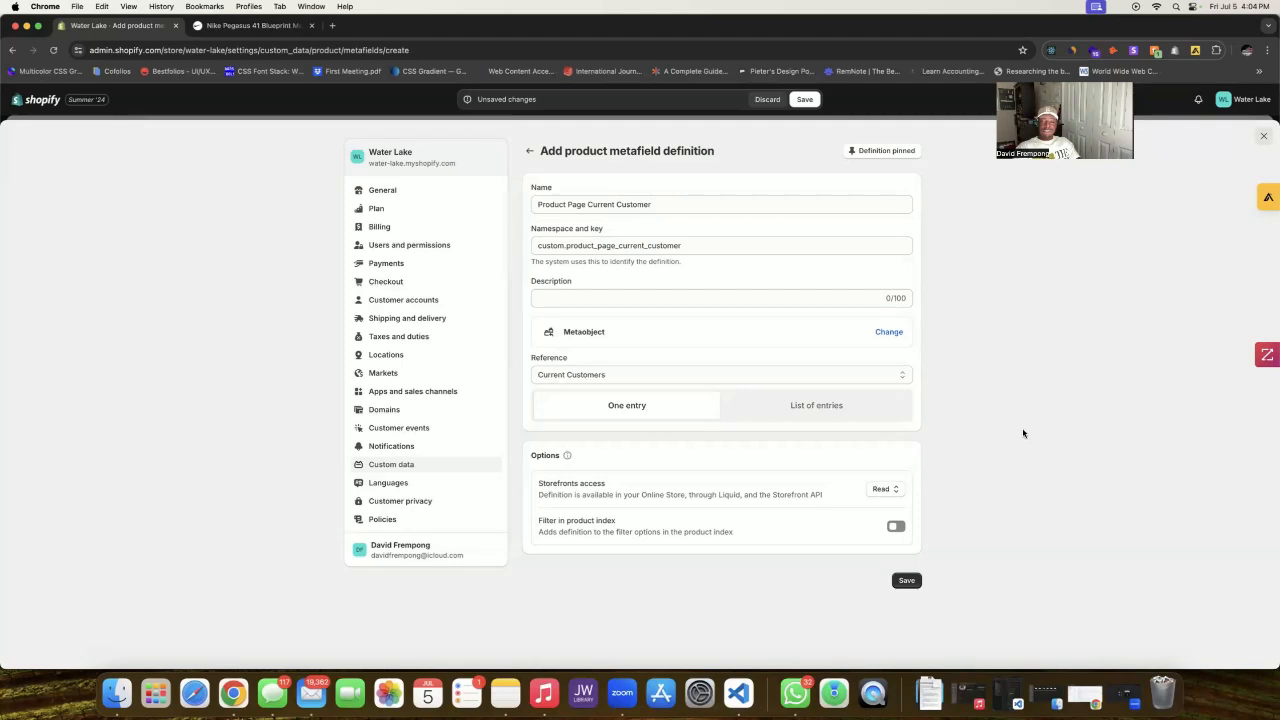
left_click(912, 580)
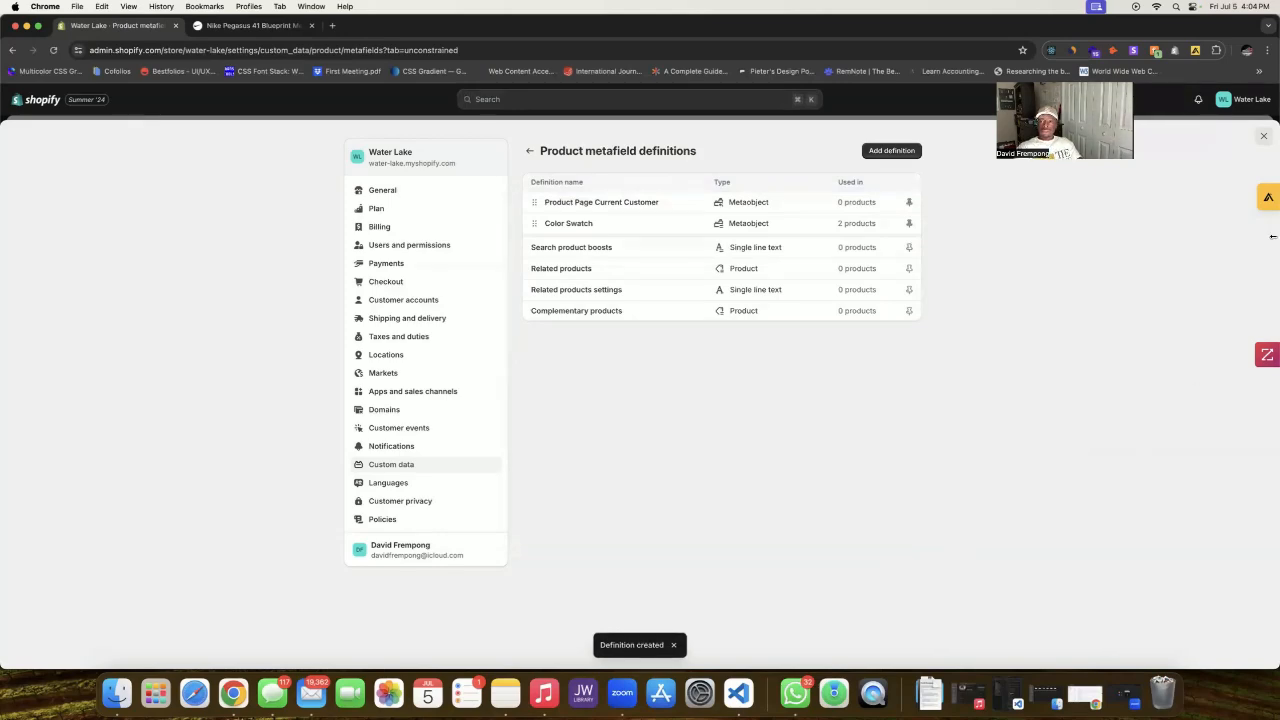
Step: Open the Oversized T-Shirt and Short Sleeve T-Shirt products in new tabs, then view Oversized T-Shirt
left_click(1263, 135)
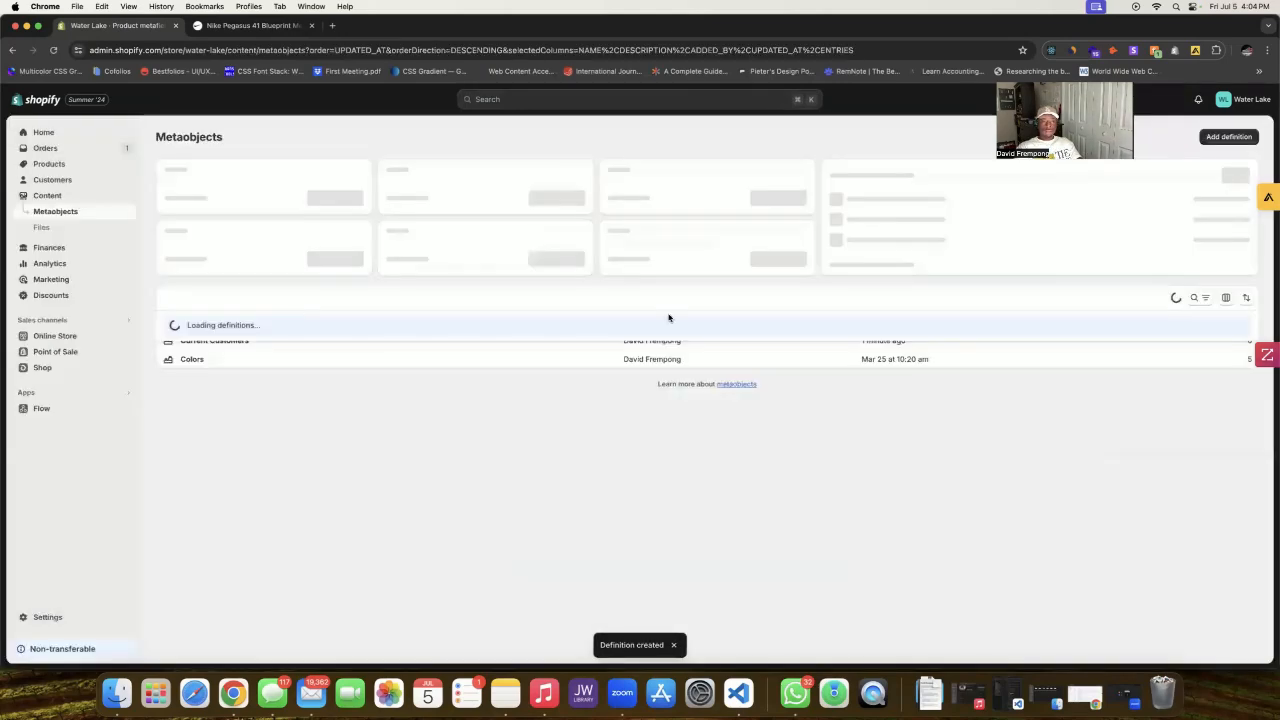
left_click(44, 164)
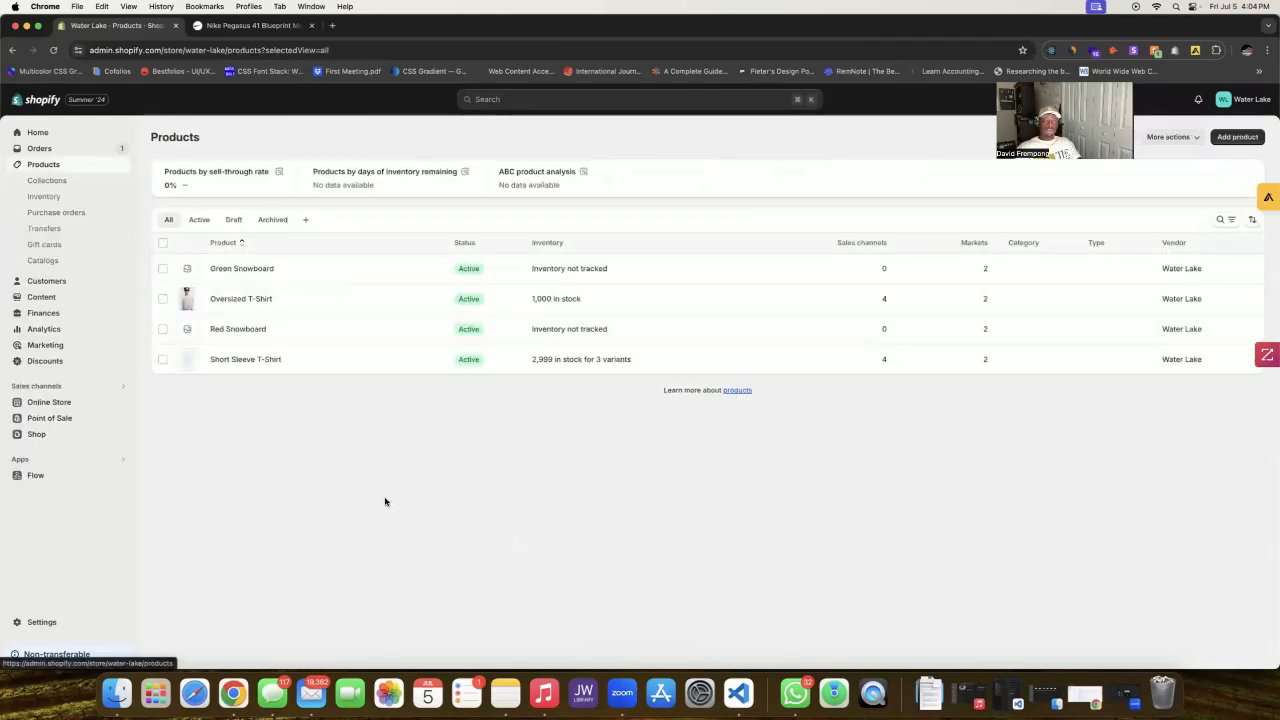
right_click(257, 298)
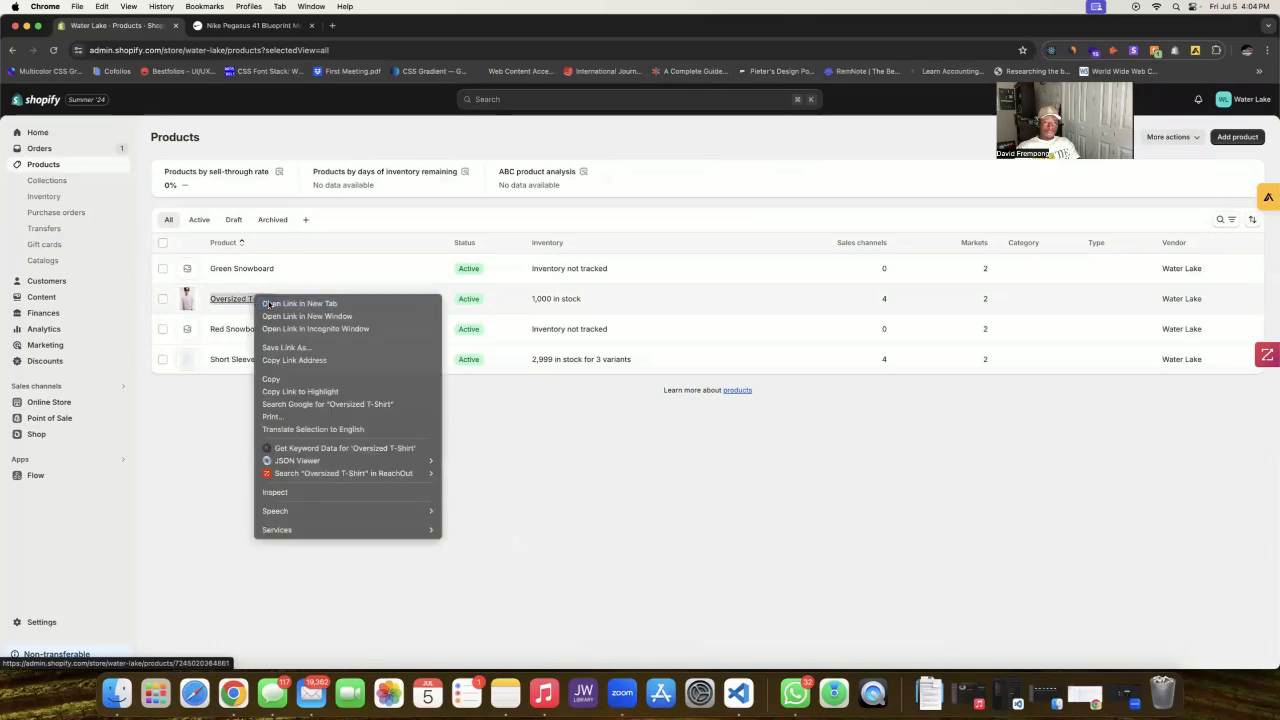
left_click(268, 304)
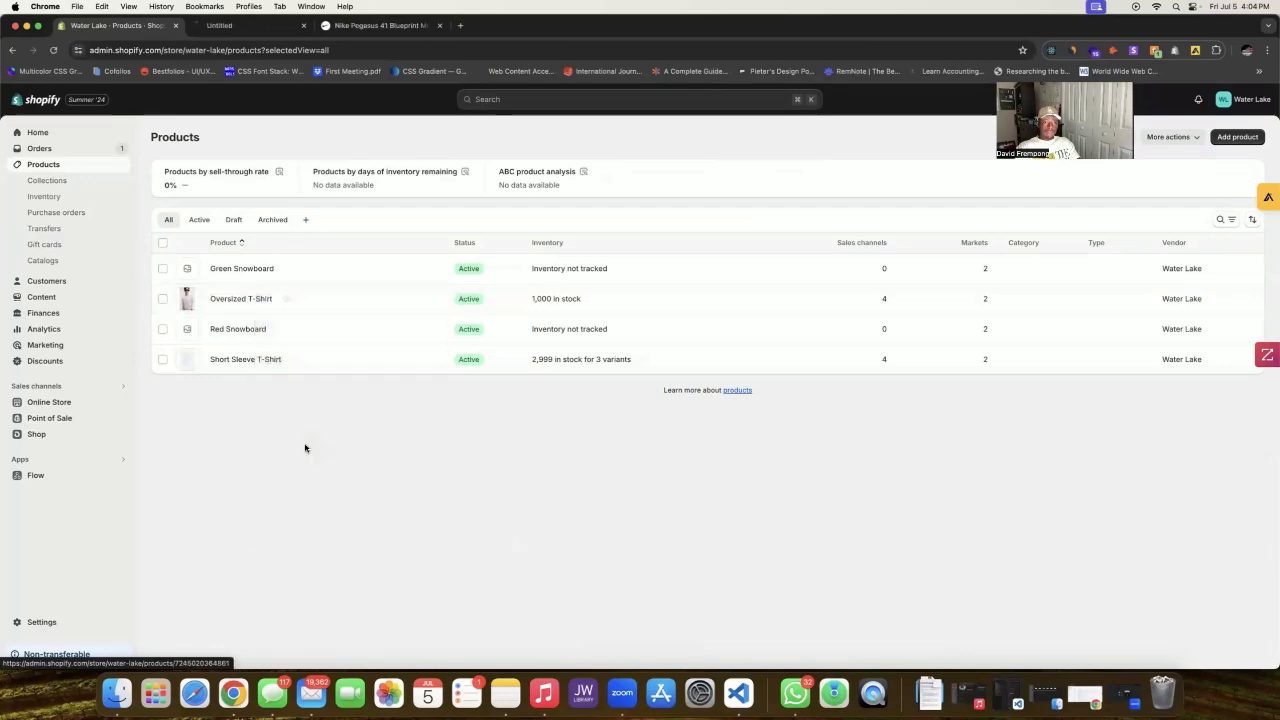
right_click(252, 361)
left_click(280, 367)
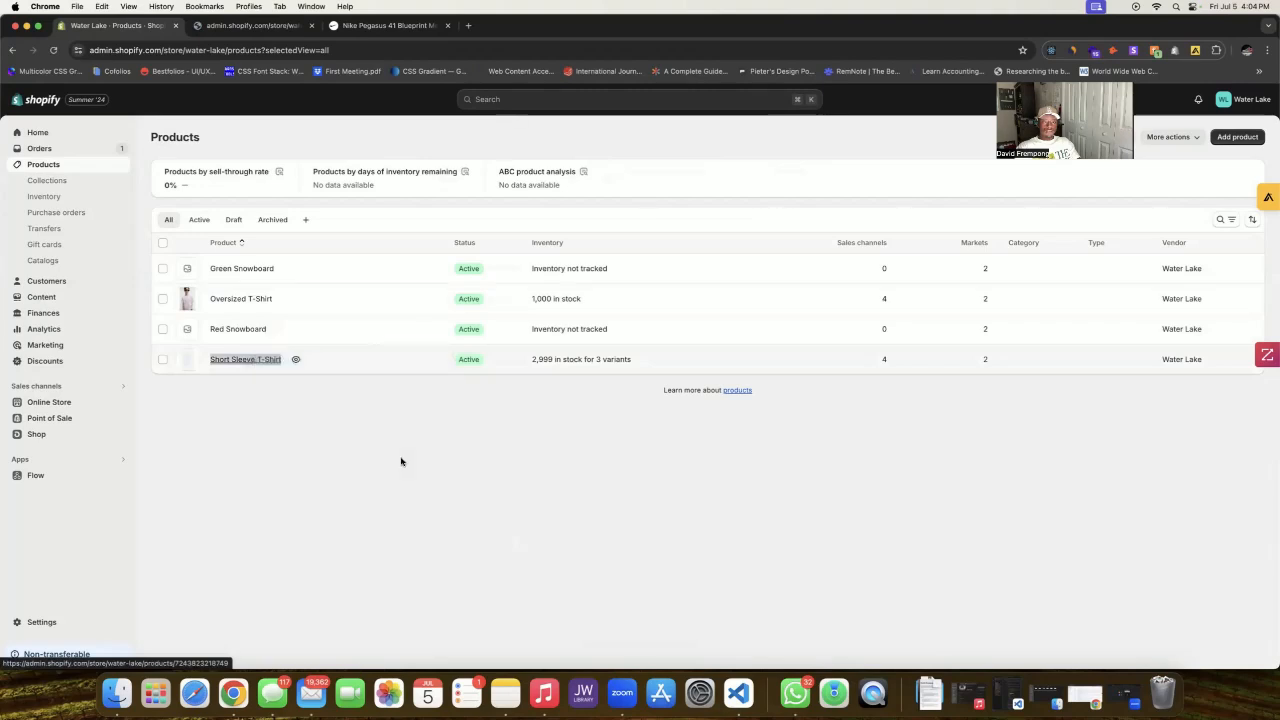
left_click(258, 25)
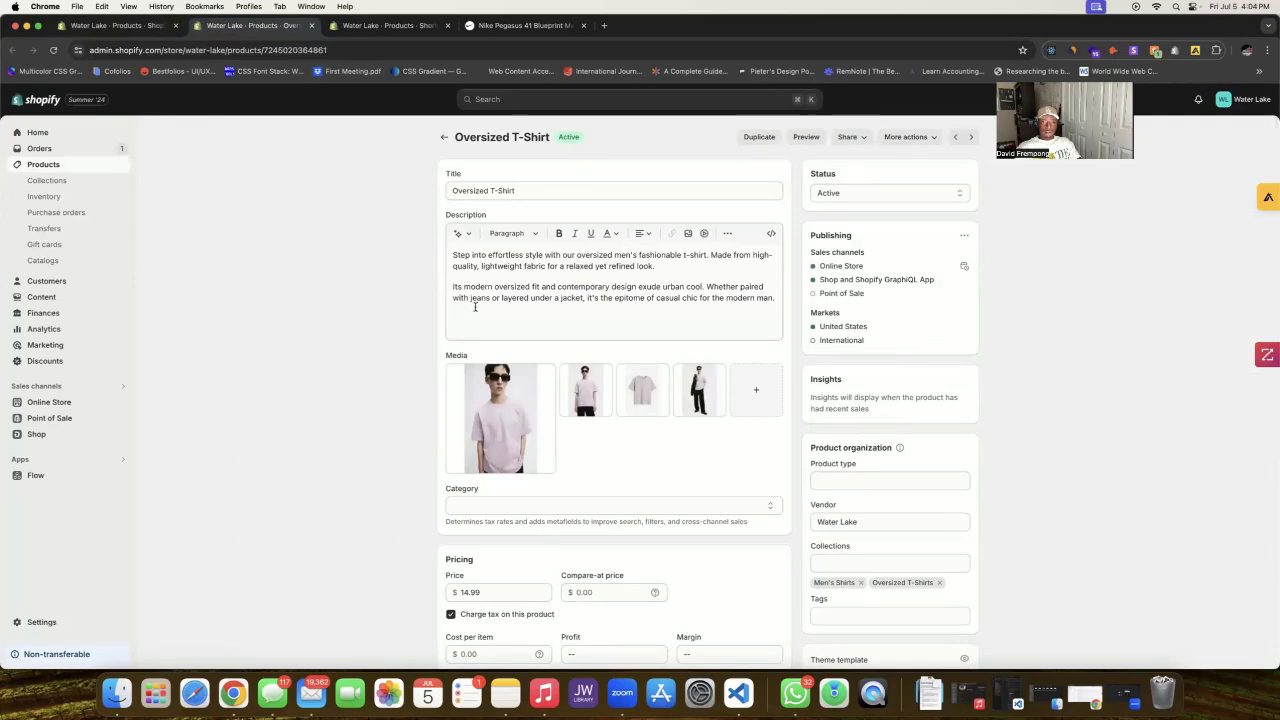
Step: From the Oversized T-Shirt's Product Page Current Customer metafield, begin adding a new Current Customers entry
scroll(540, 314, "down", 15)
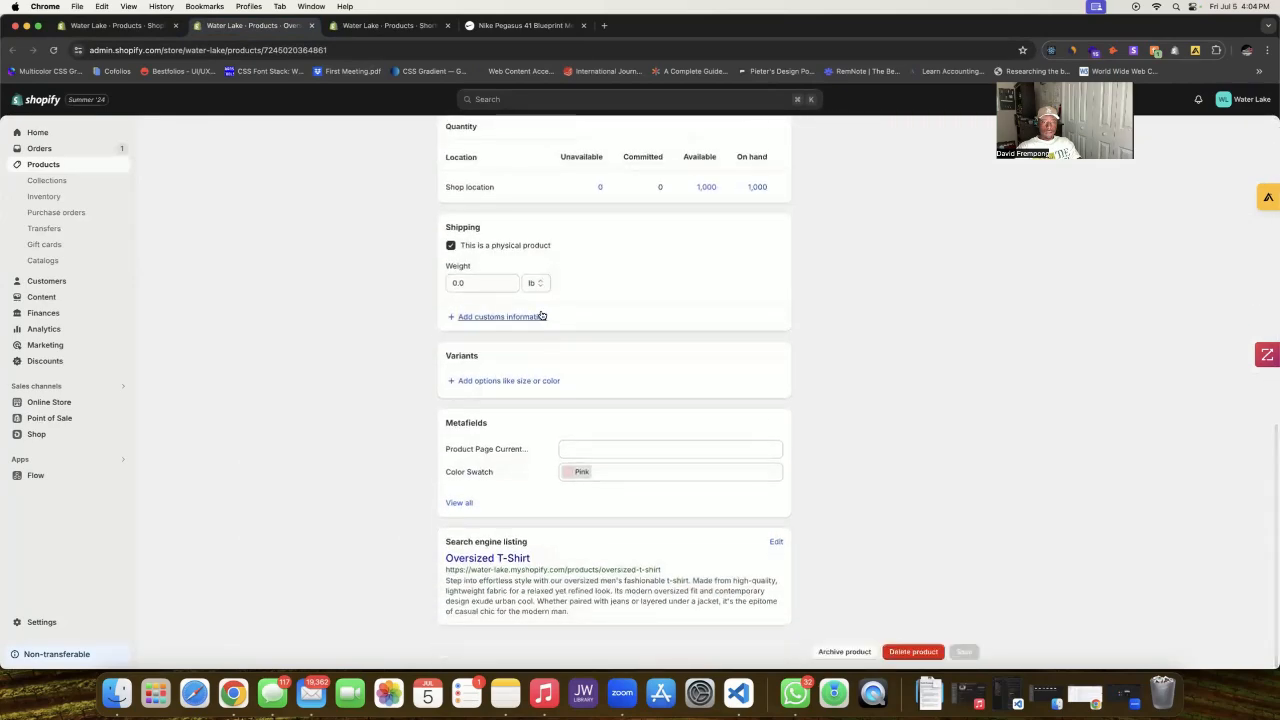
left_click(634, 451)
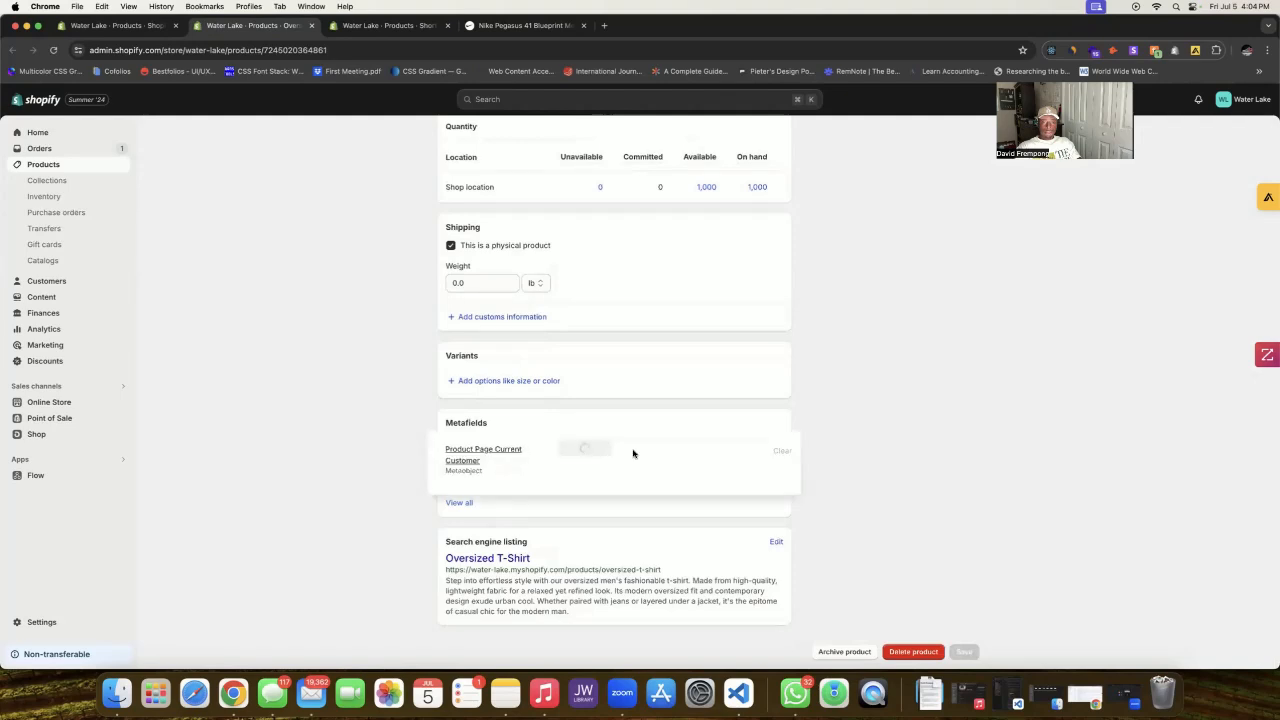
left_click(596, 459)
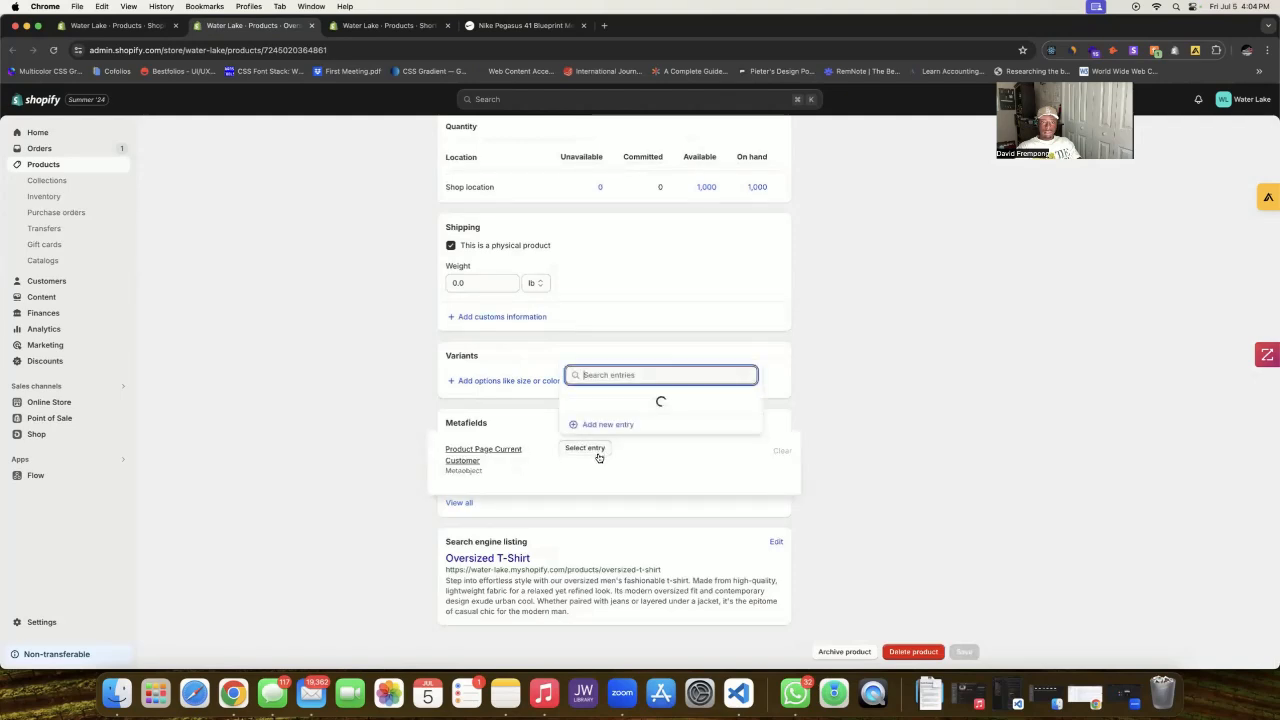
left_click(618, 426)
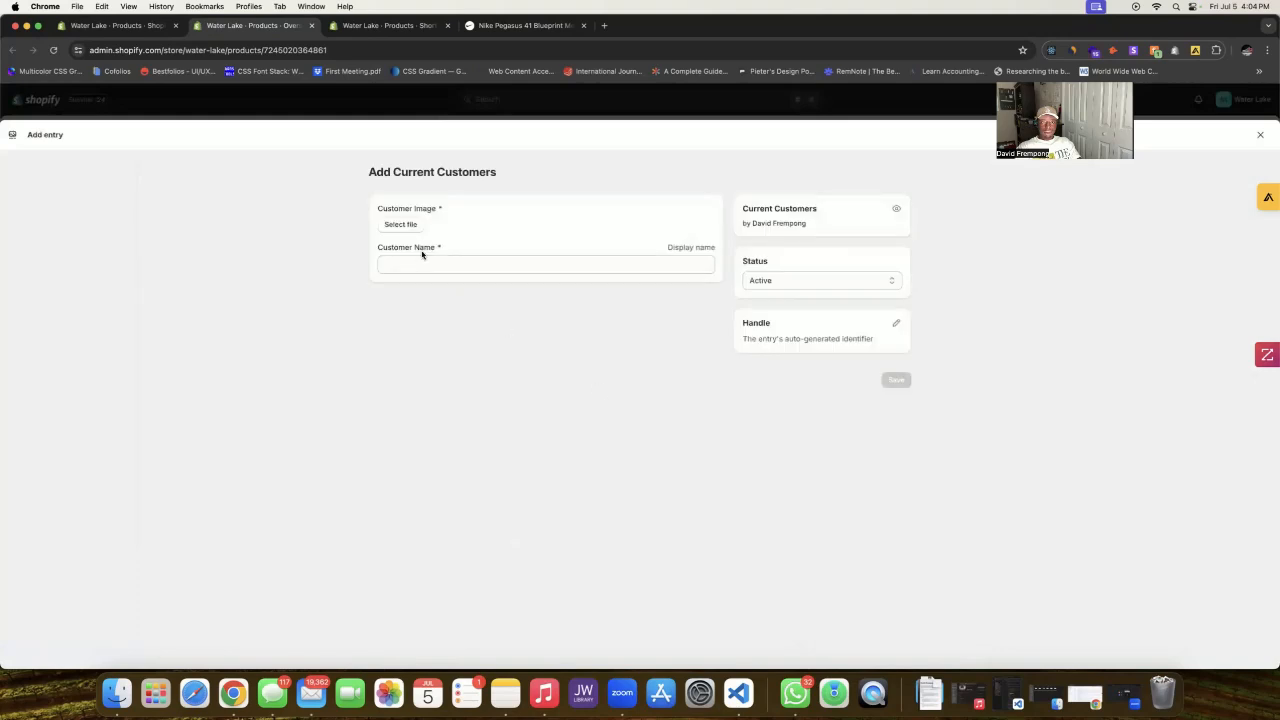
Step: Save the entry with image pexels-mitch-lally-15031645_1.jpg and a placeholder customer name
left_click(398, 225)
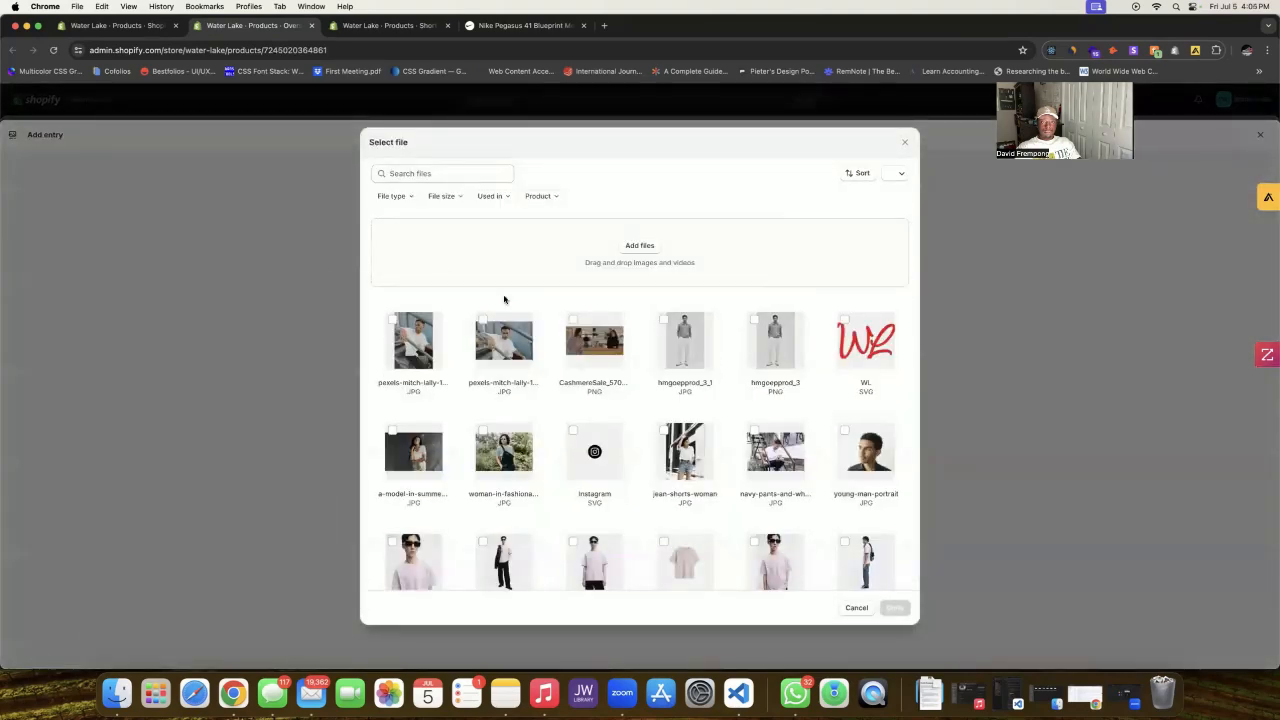
left_click(483, 320)
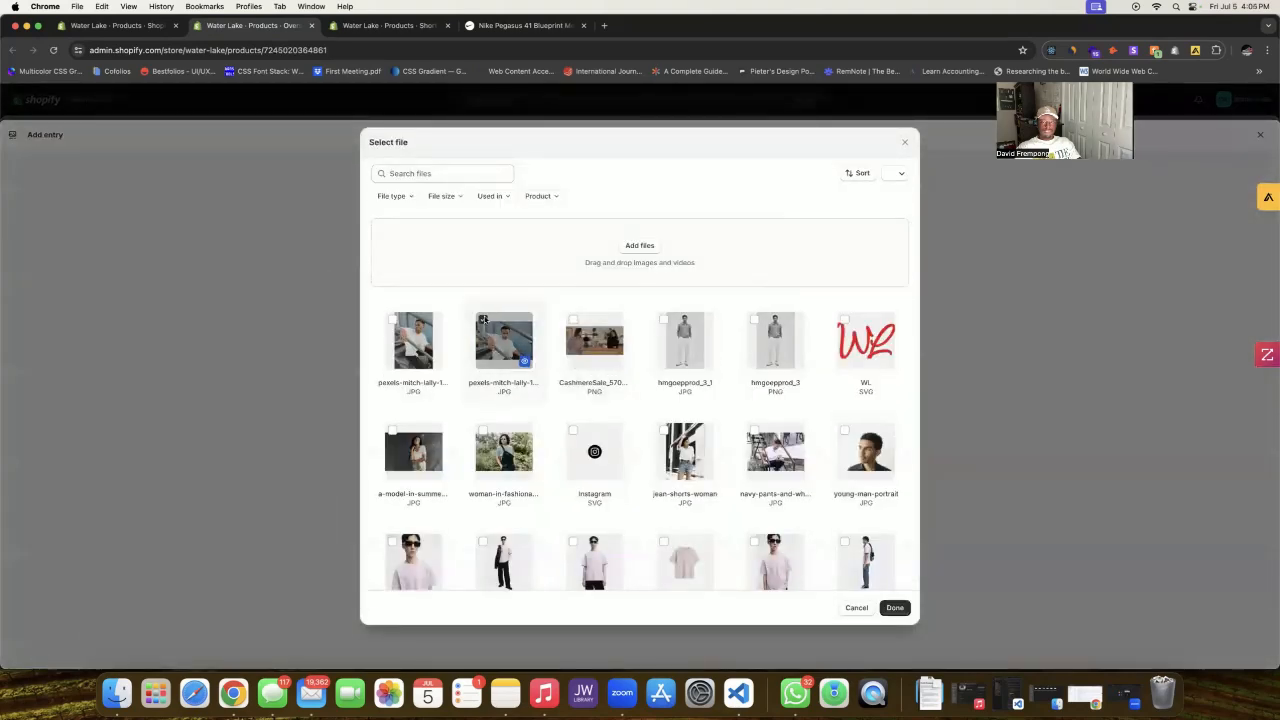
left_click(895, 608)
left_click(520, 271)
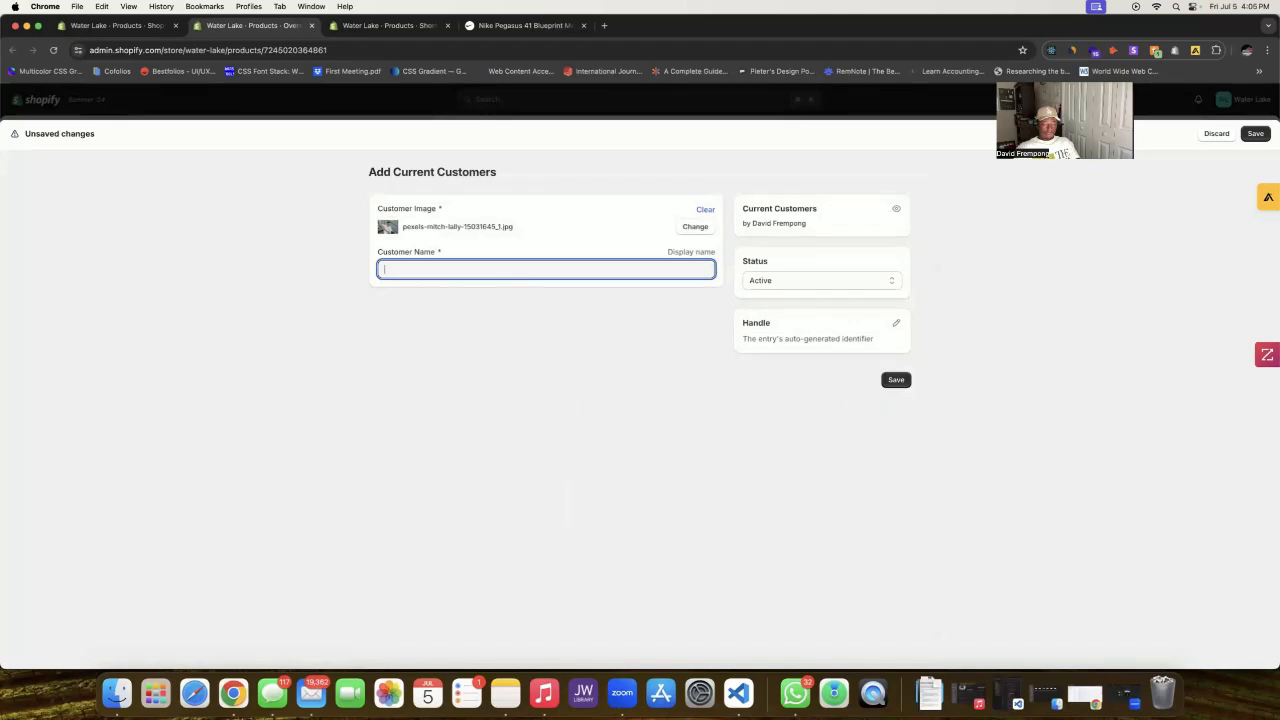
type("Tyler - Testimonial Quote Here")
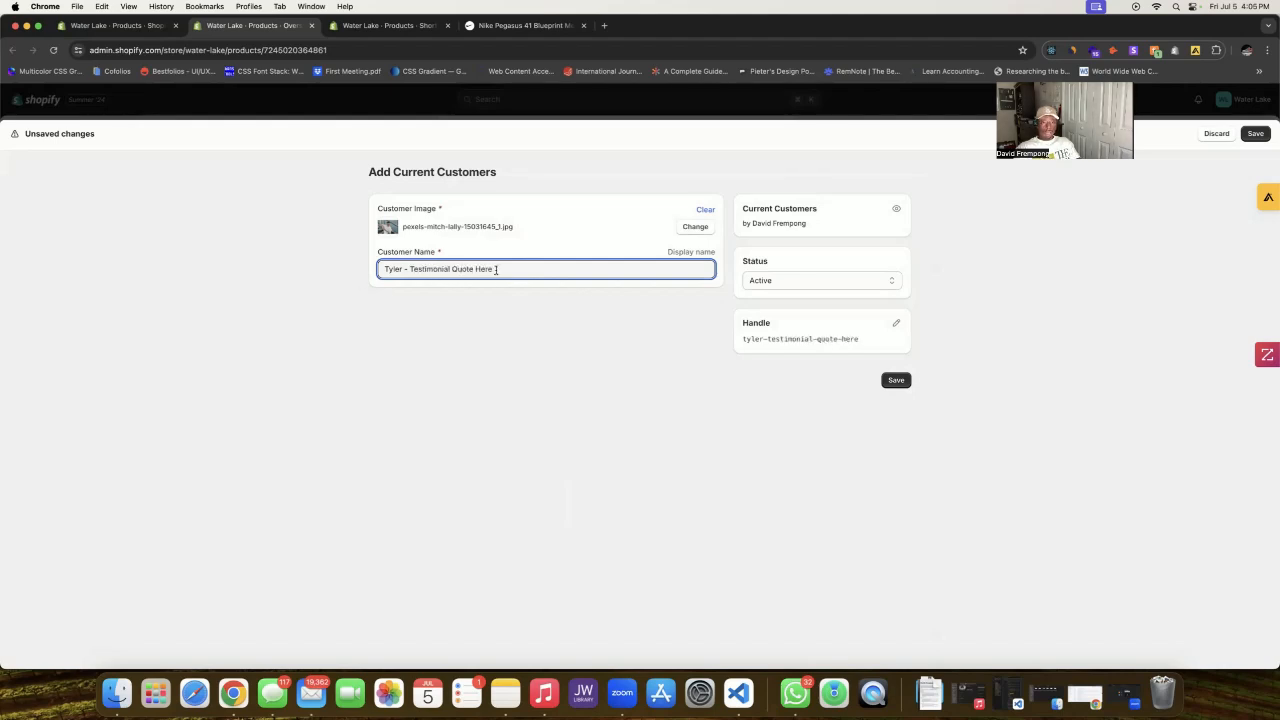
left_click_drag(496, 269, 350, 266)
key("super+c")
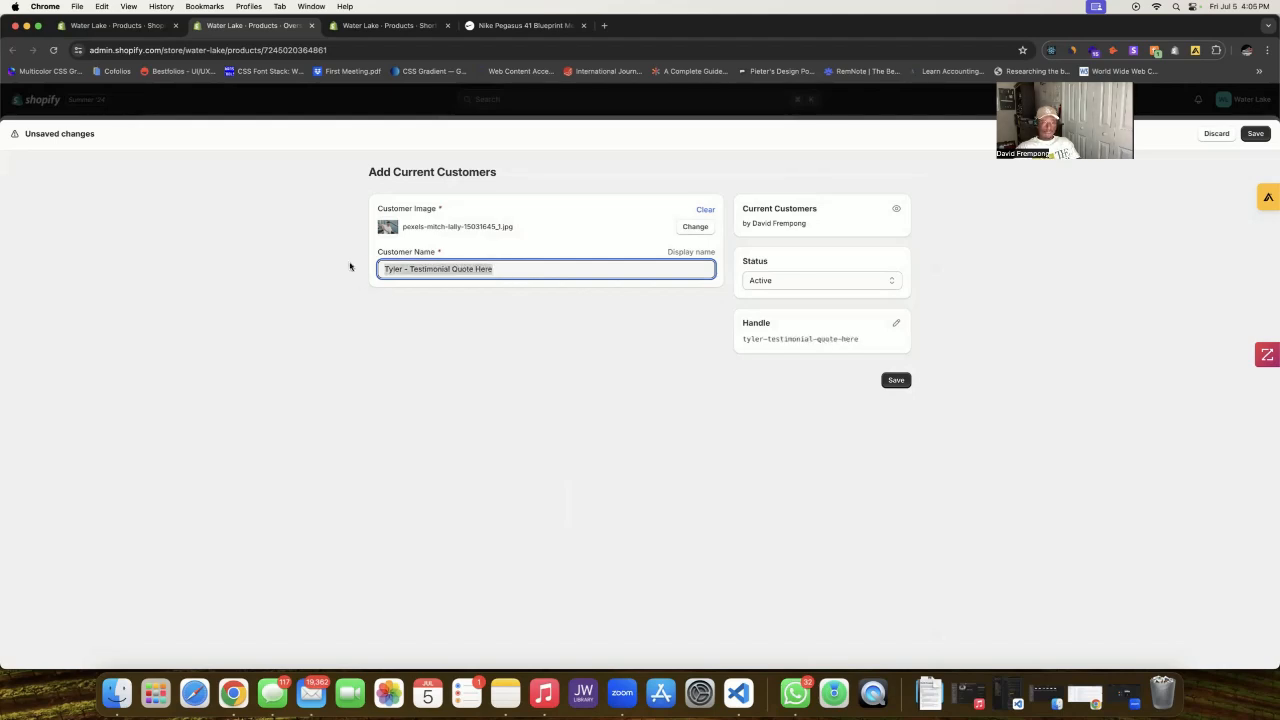
left_click(497, 284)
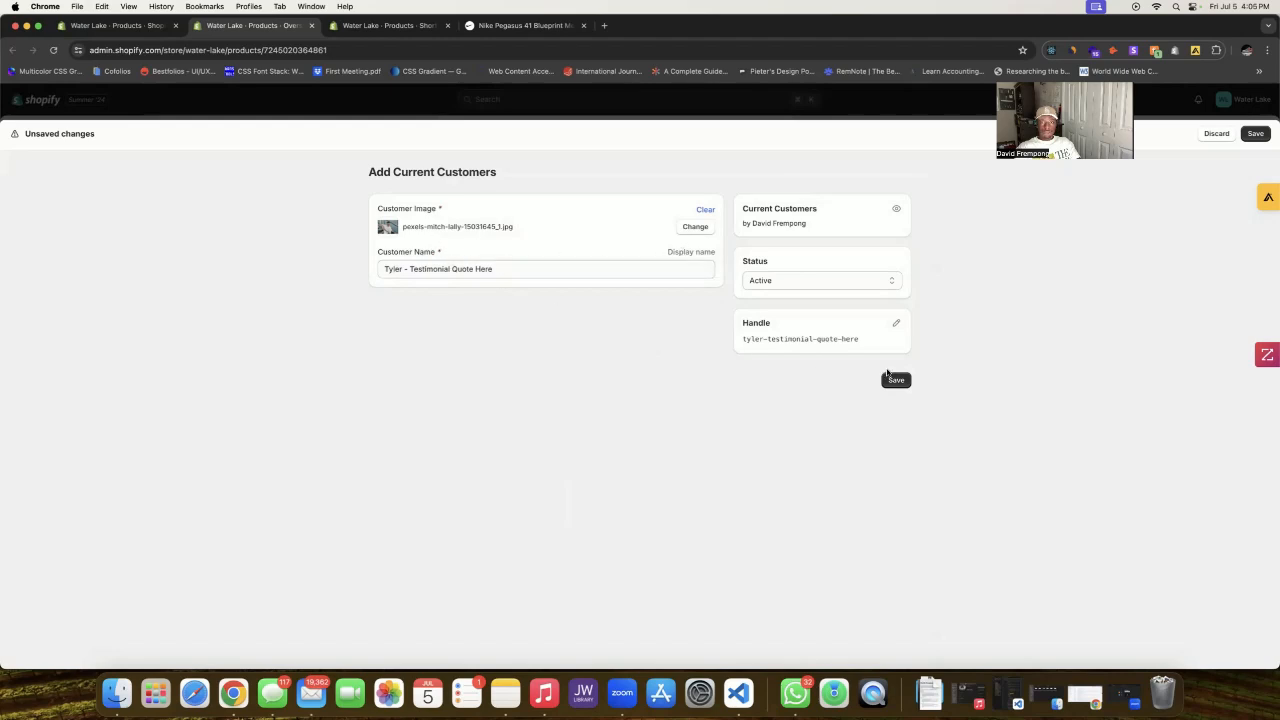
left_click(890, 378)
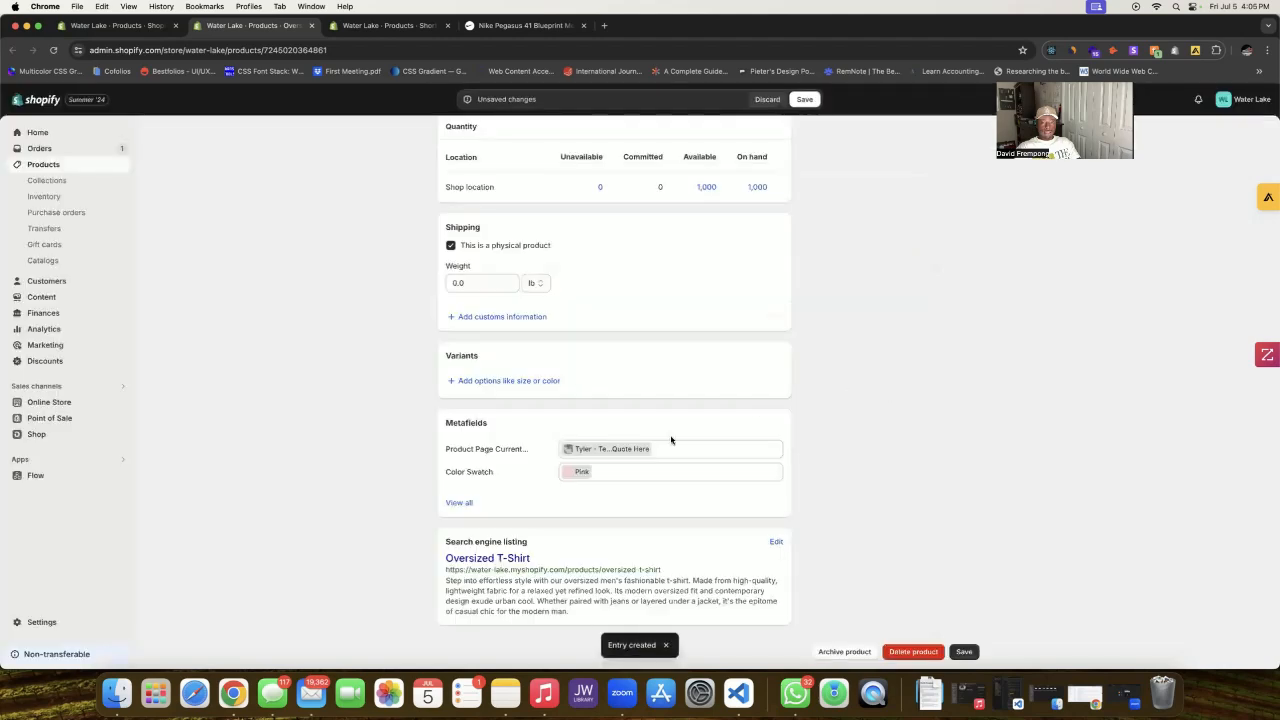
Step: On the Short Sleeve T-Shirt tab, begin a new Current Customers entry from its metafield
left_click(362, 28)
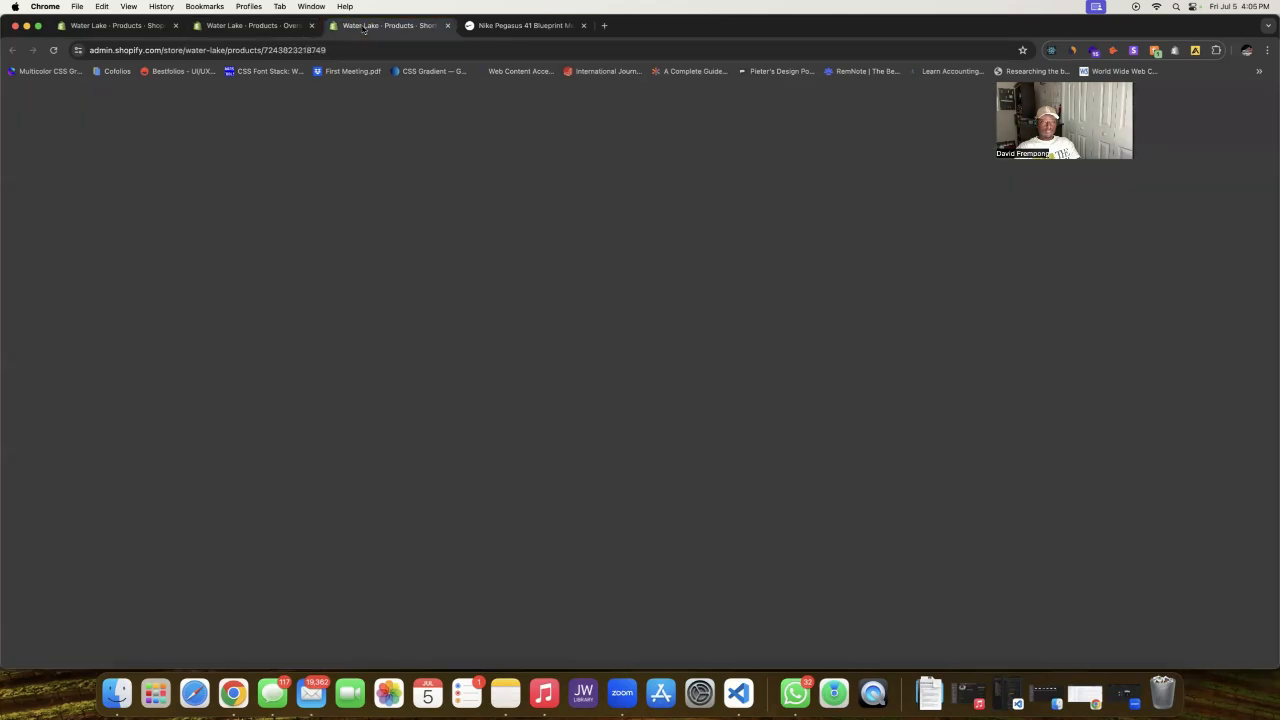
scroll(375, 229, "down", 3)
scroll(377, 220, "down", 3)
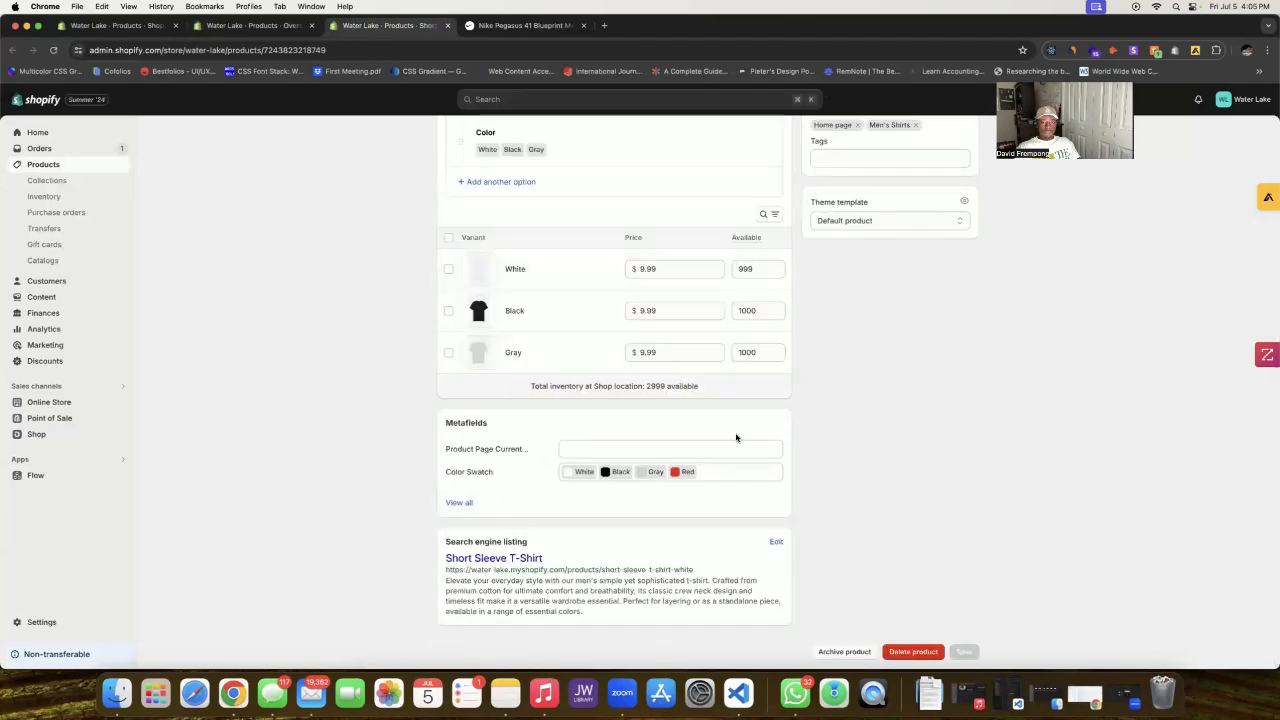
left_click(733, 444)
left_click(598, 449)
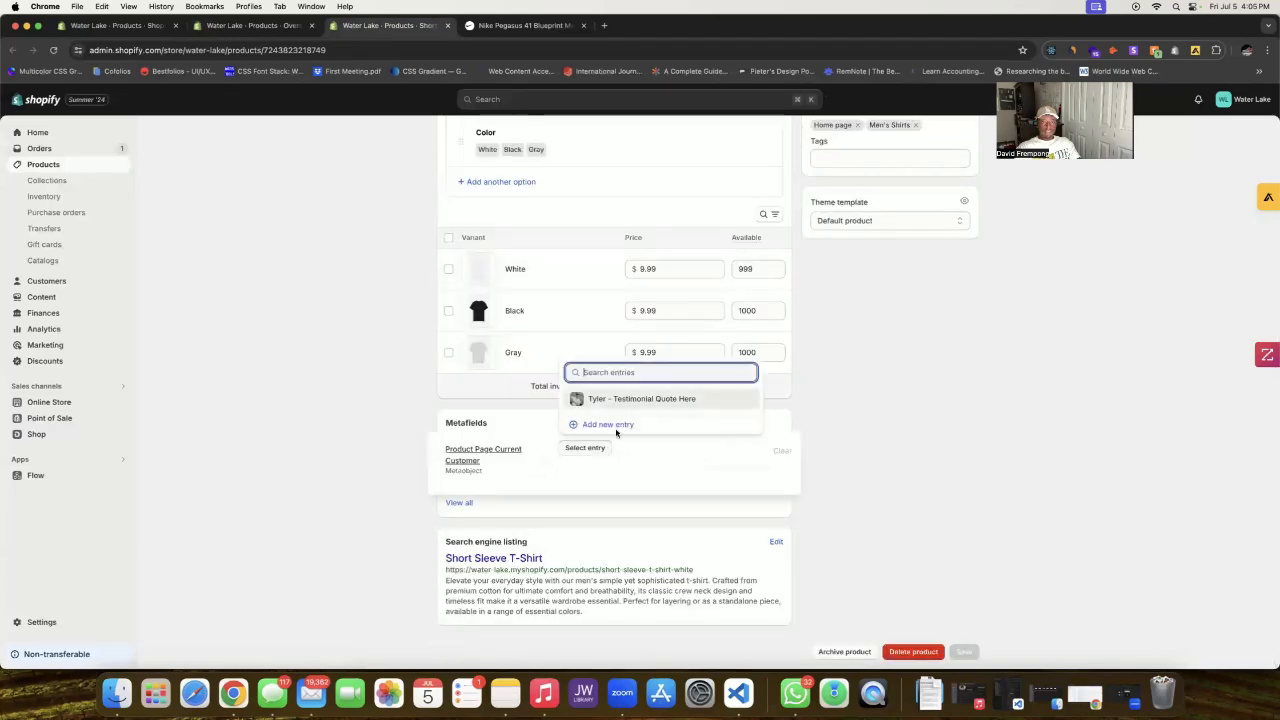
left_click(622, 424)
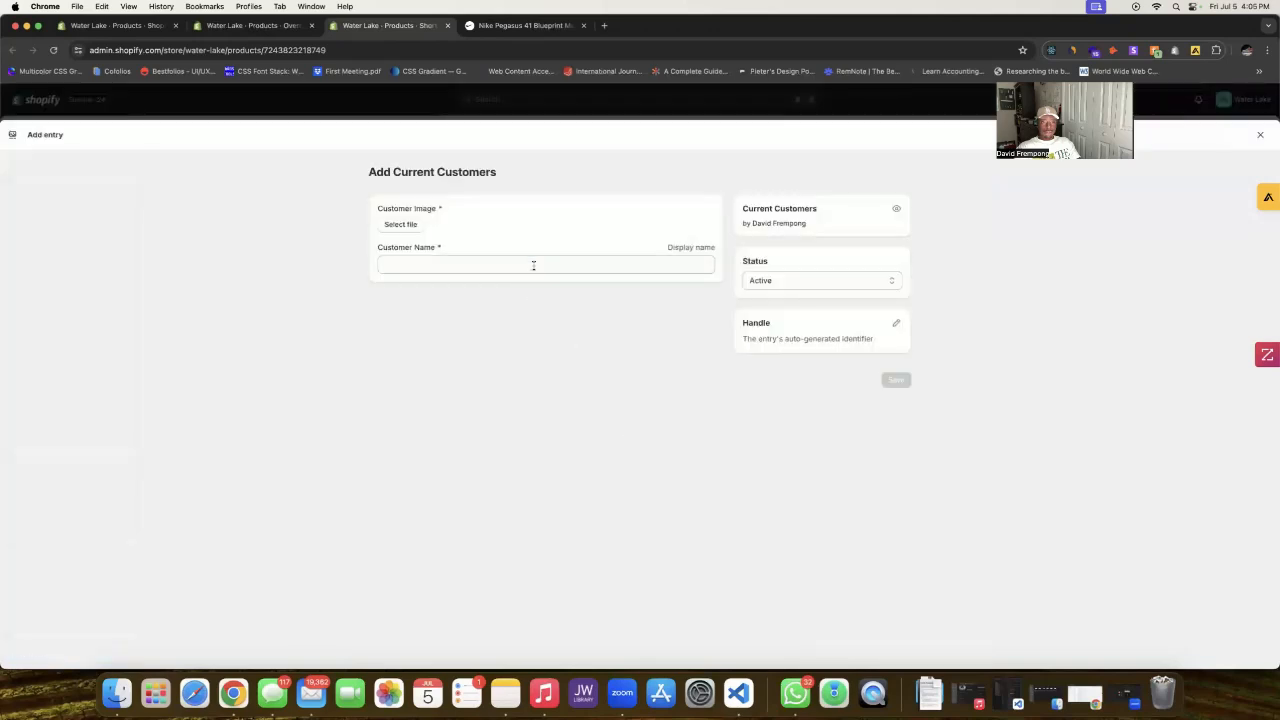
Step: Save the entry with a placeholder customer name and the hmgoepprod_3.png image
left_click(533, 265)
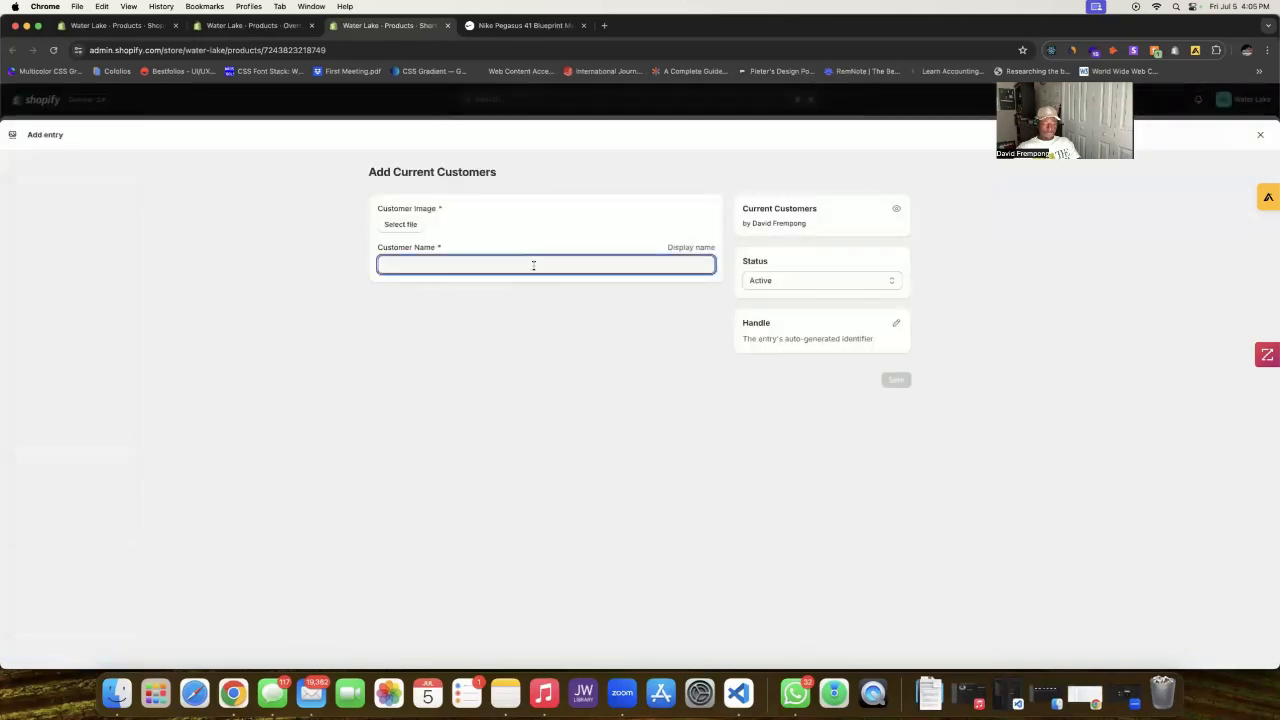
type("T")
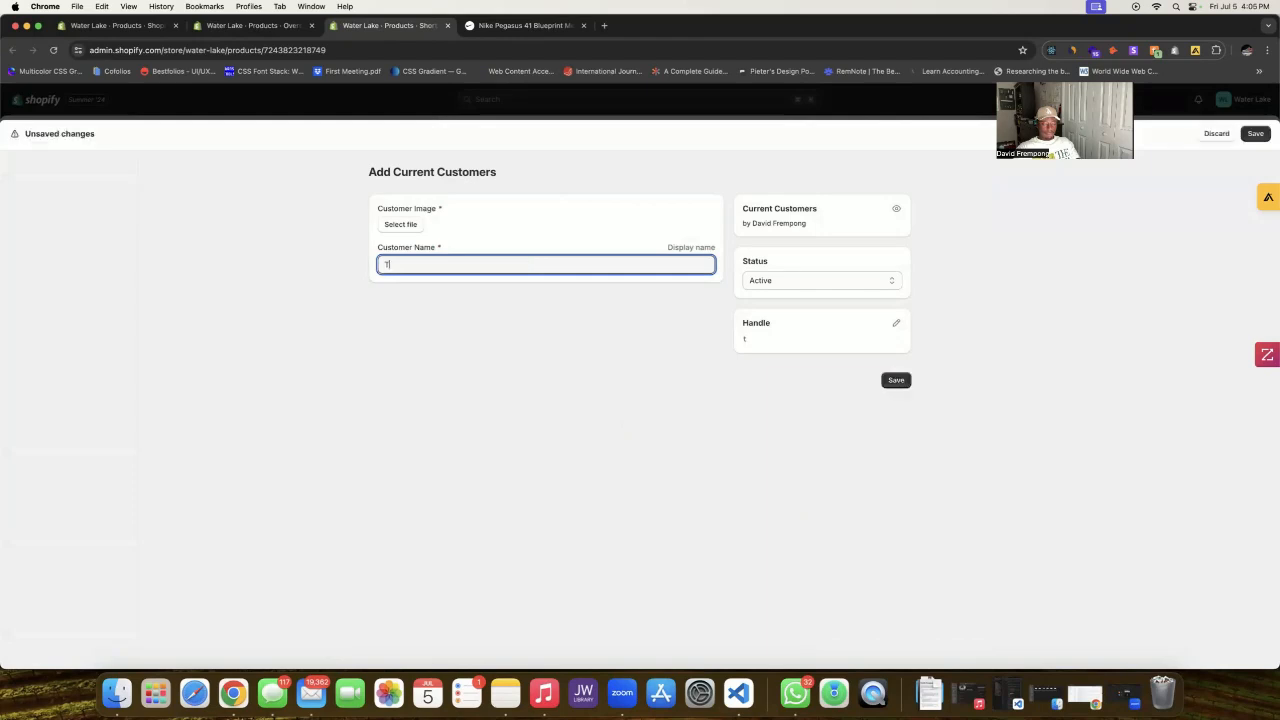
type("om -")
key("super+v")
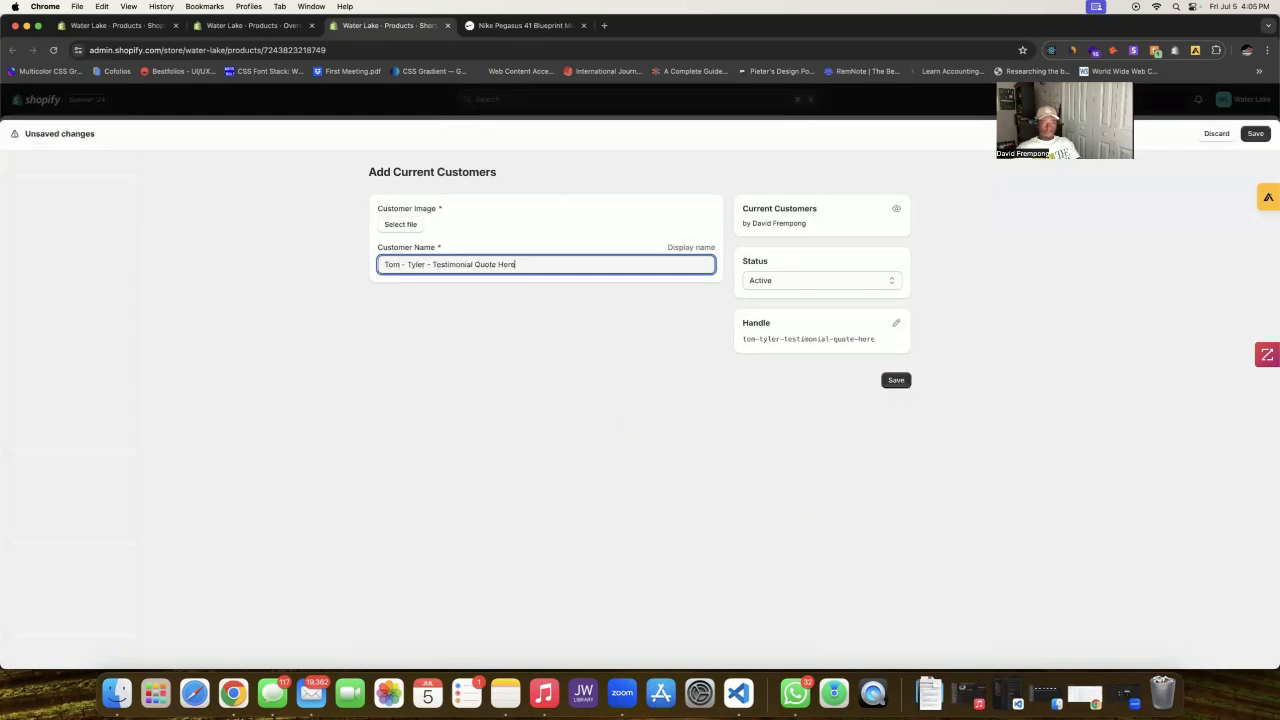
left_click_drag(431, 265, 406, 265)
key("BackSpace")
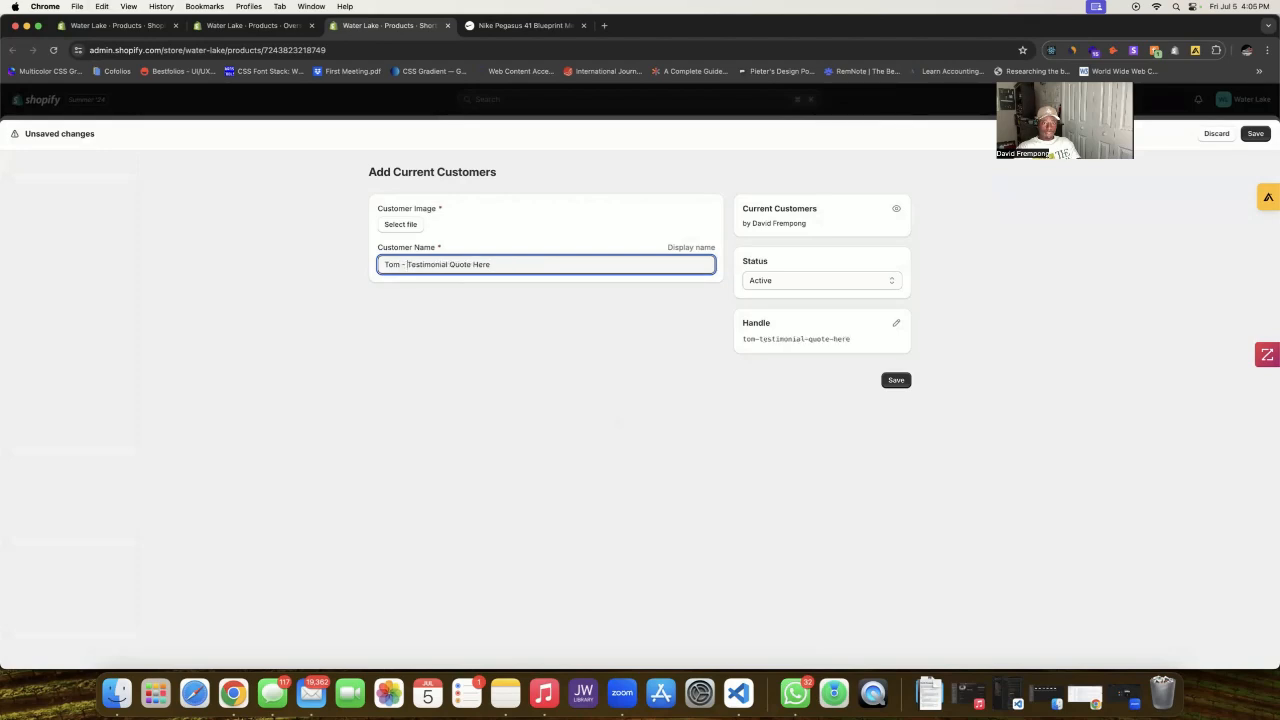
left_click(519, 309)
left_click(396, 228)
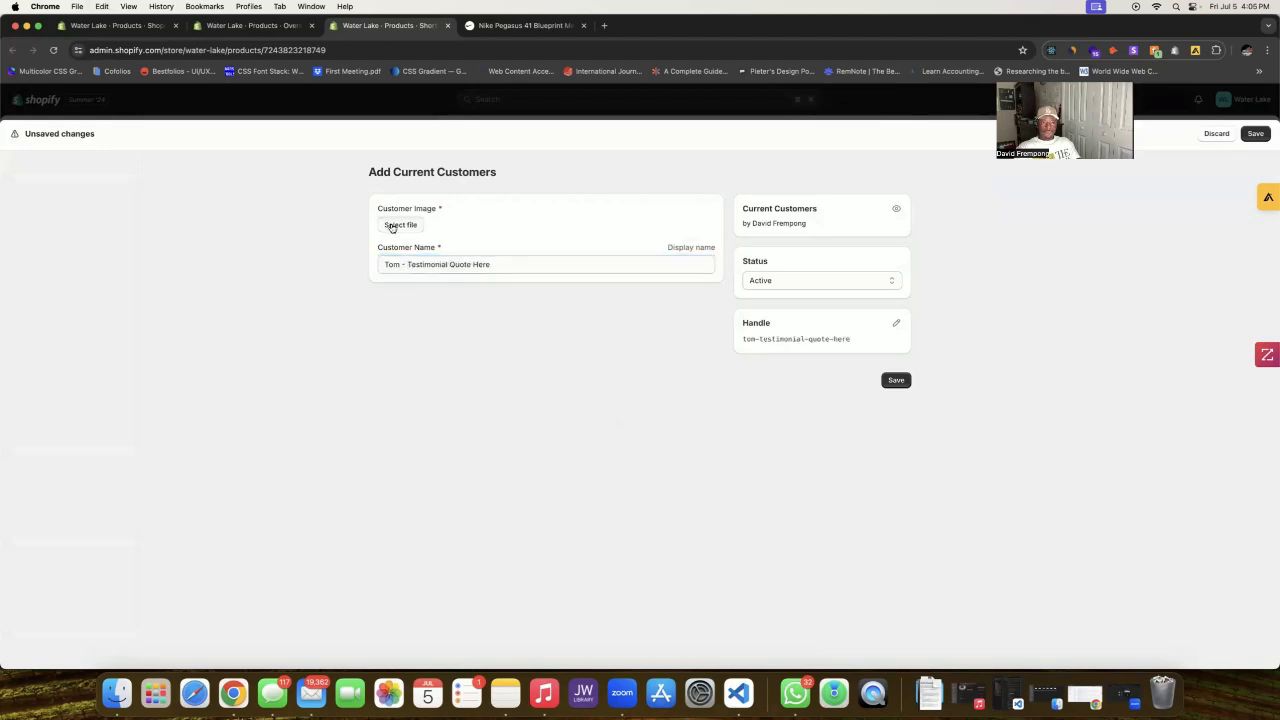
scroll(574, 427, "down", 1)
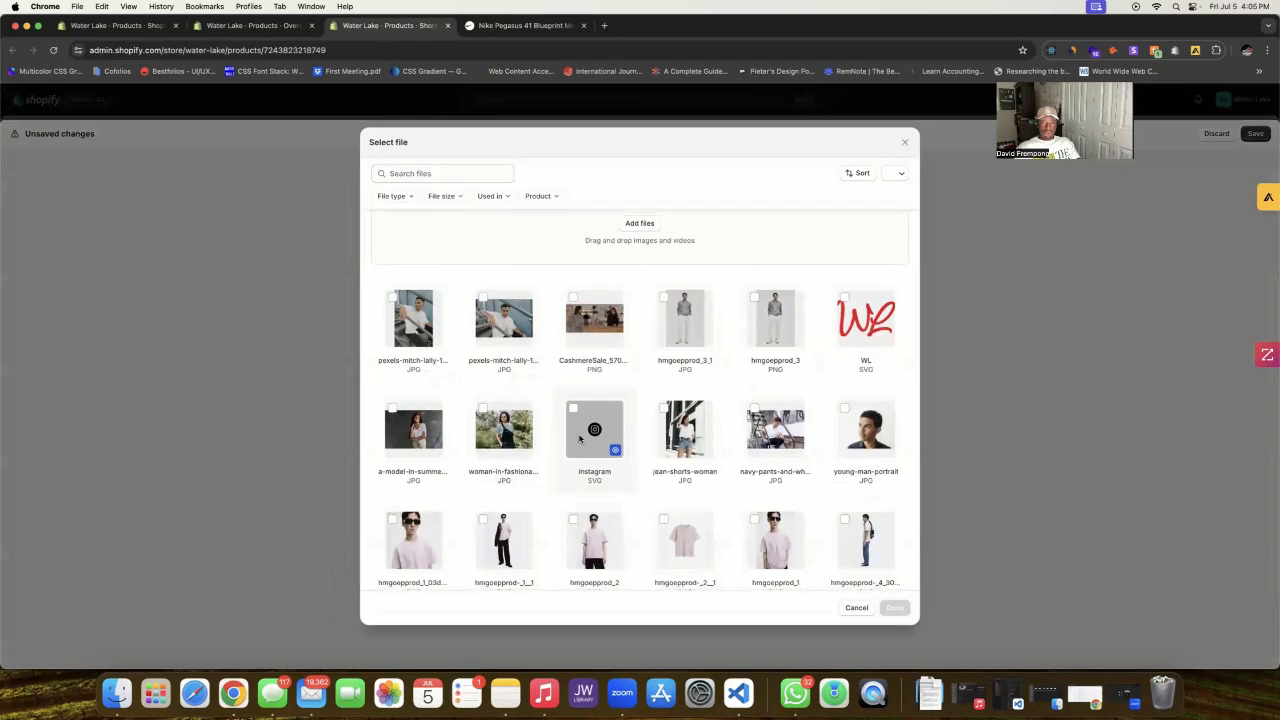
left_click(758, 307)
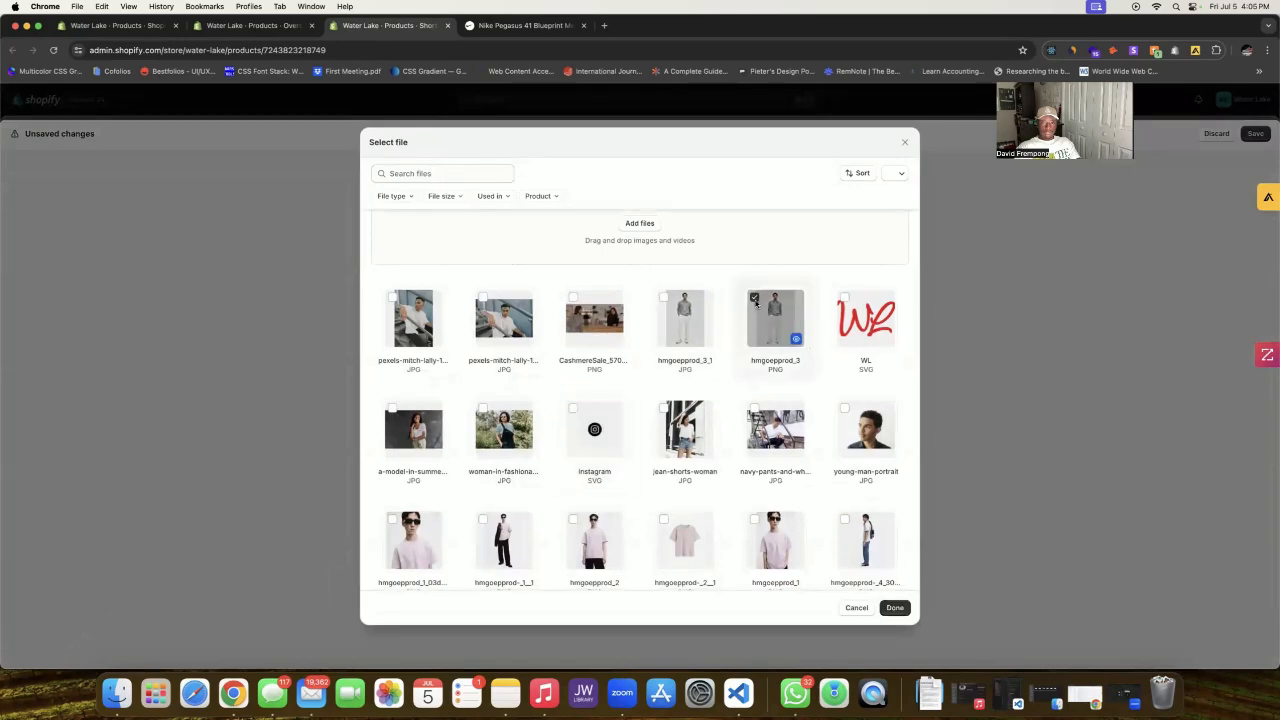
left_click(894, 608)
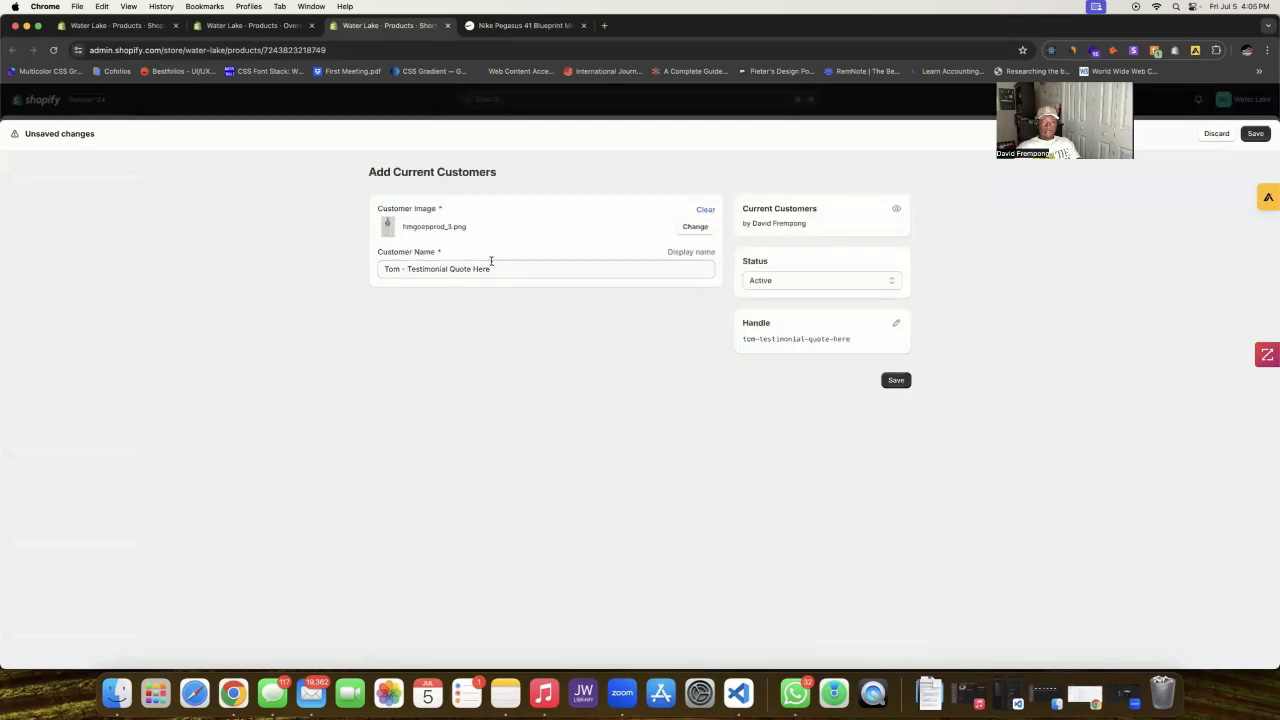
left_click(893, 390)
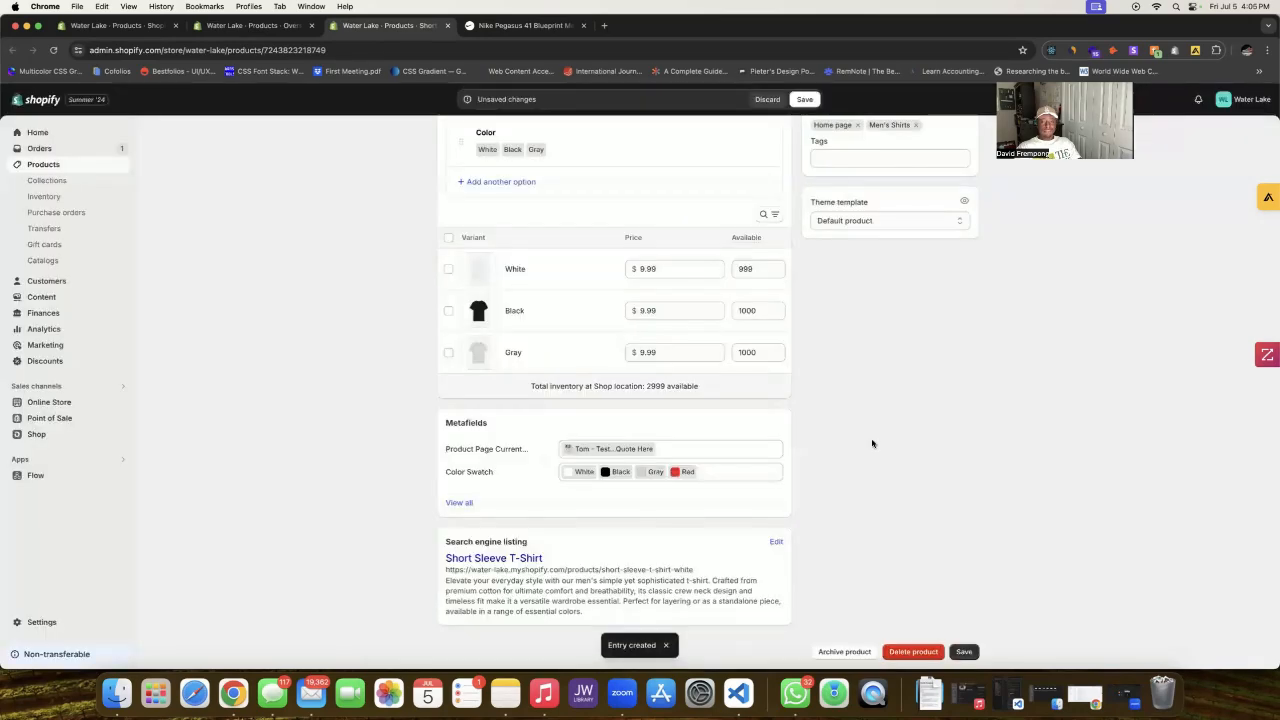
Step: From Online Store > Themes, open Customize for the Water-Lake-Shopify-Theme/main theme in a new tab
scroll(872, 444, "up", 10)
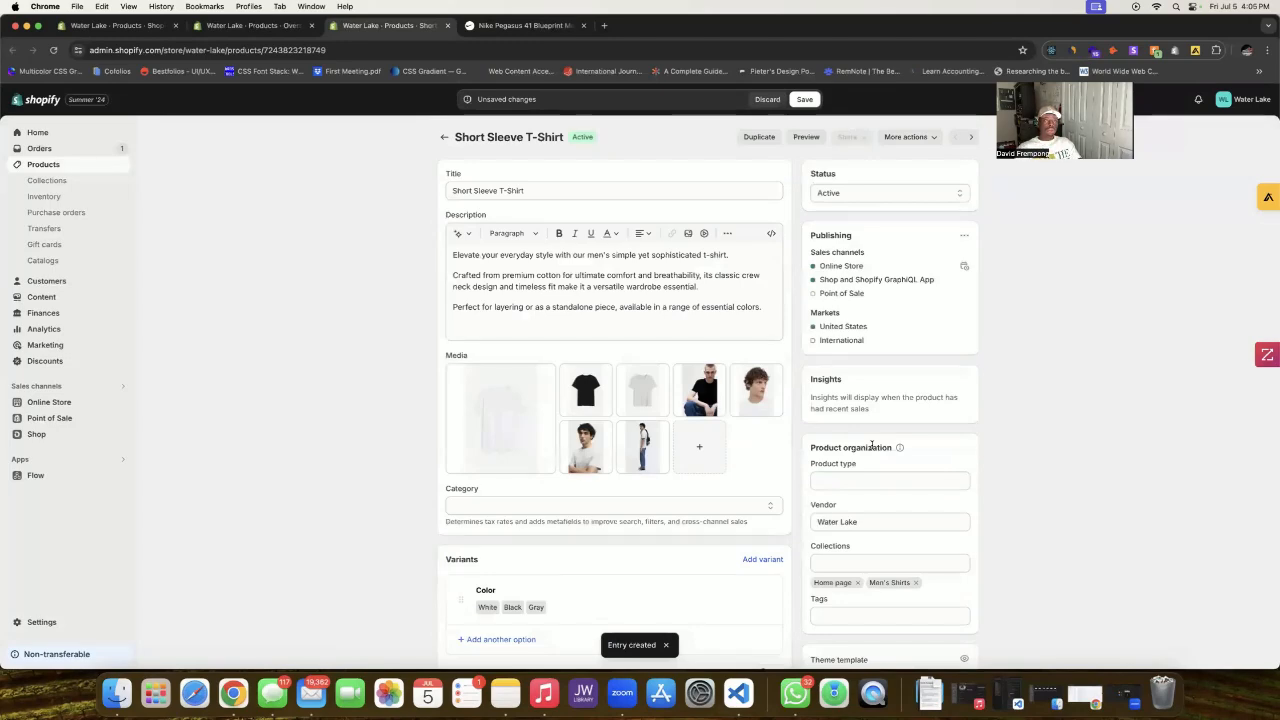
left_click(146, 26)
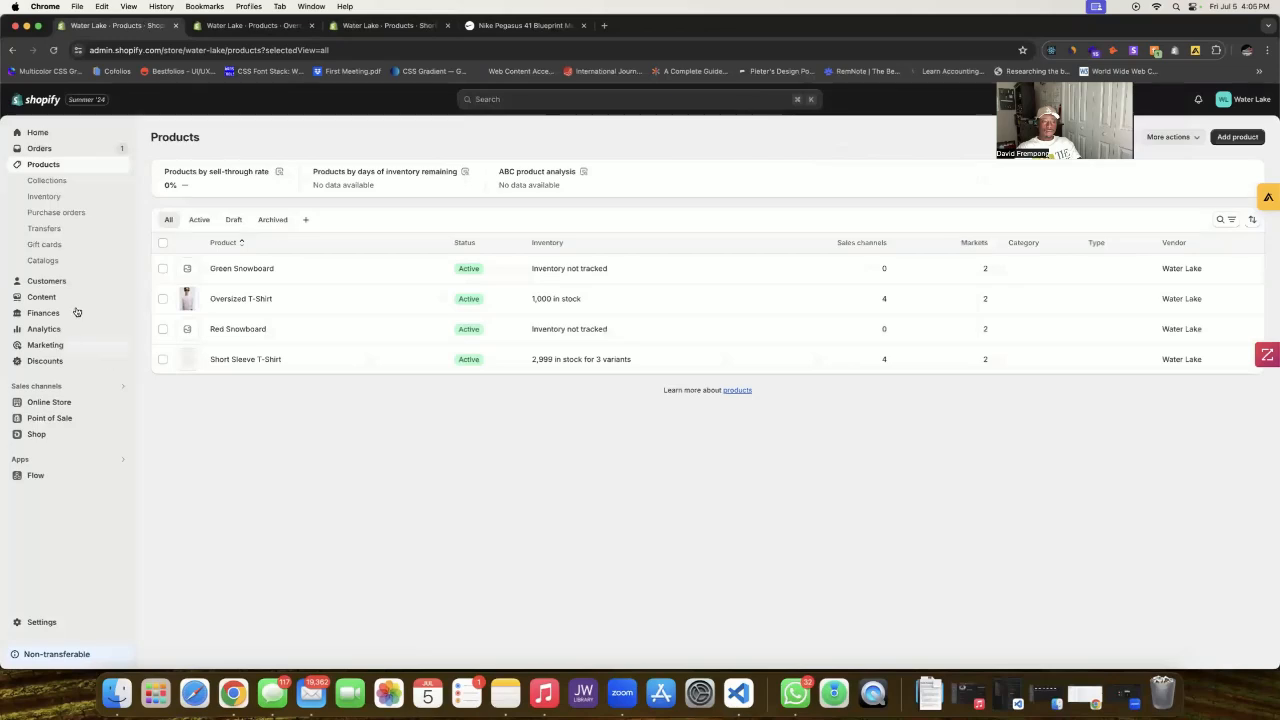
left_click(62, 403)
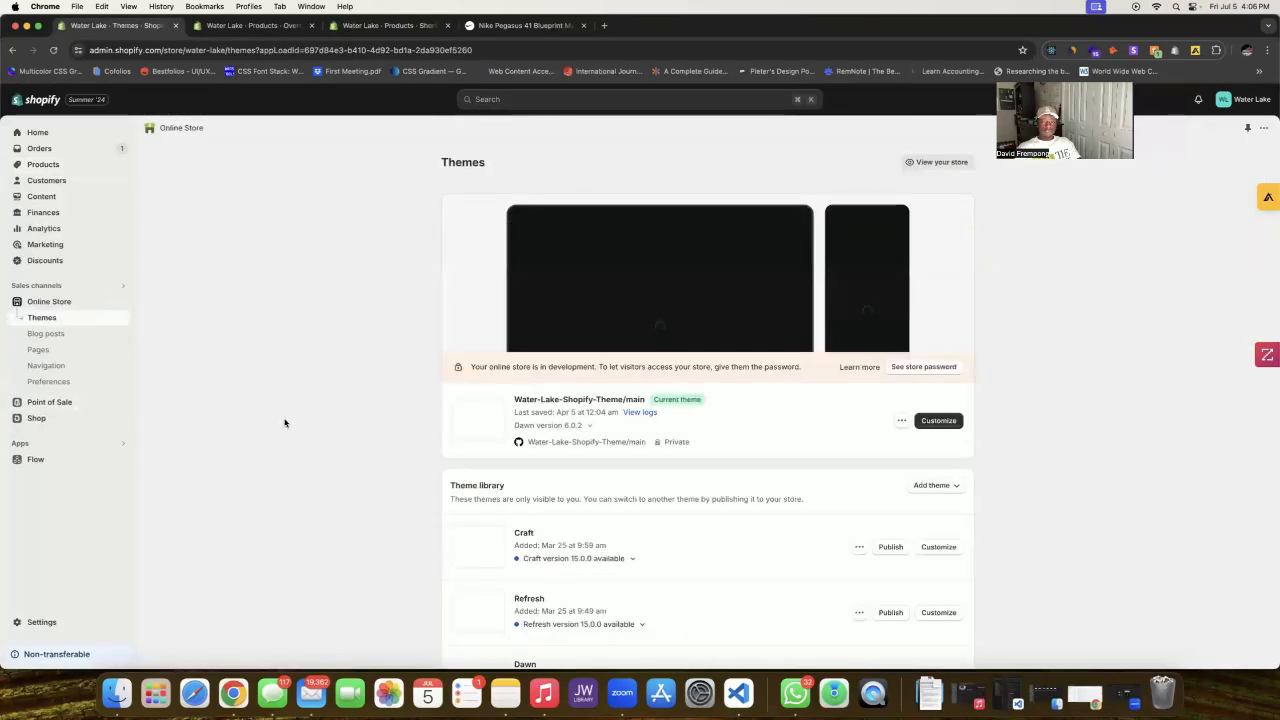
right_click(970, 423)
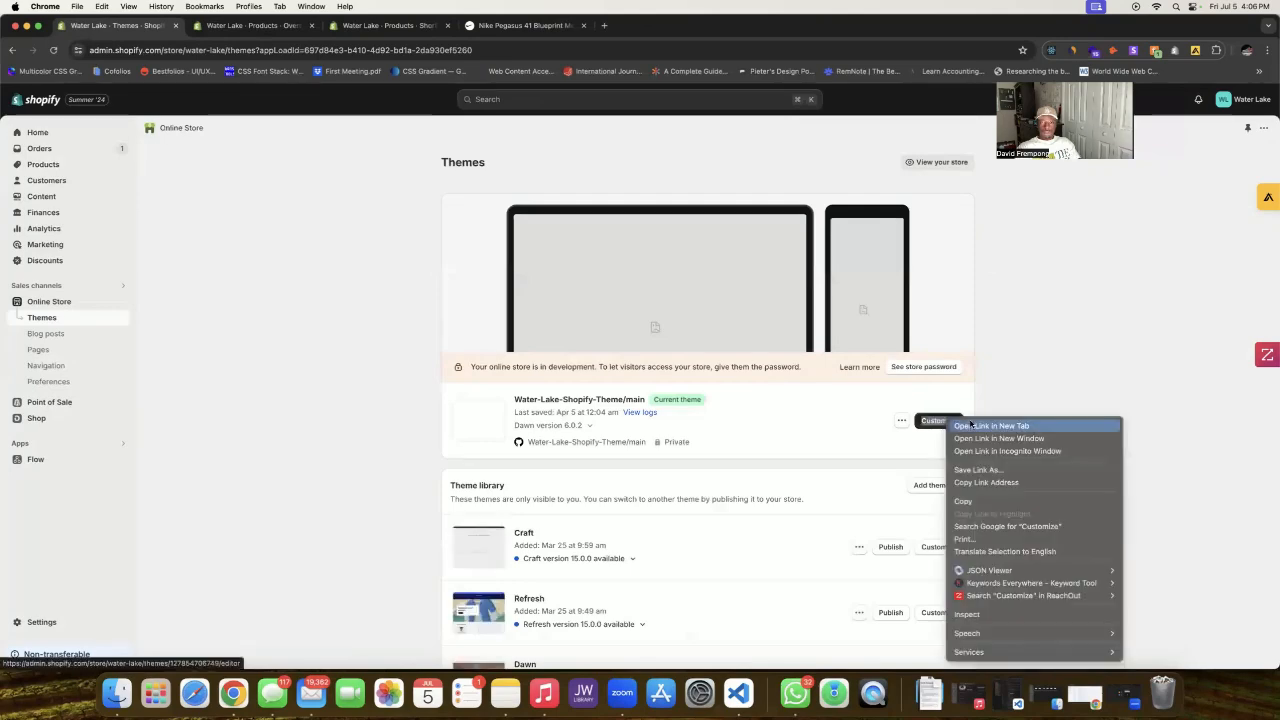
left_click(990, 425)
left_click(265, 24)
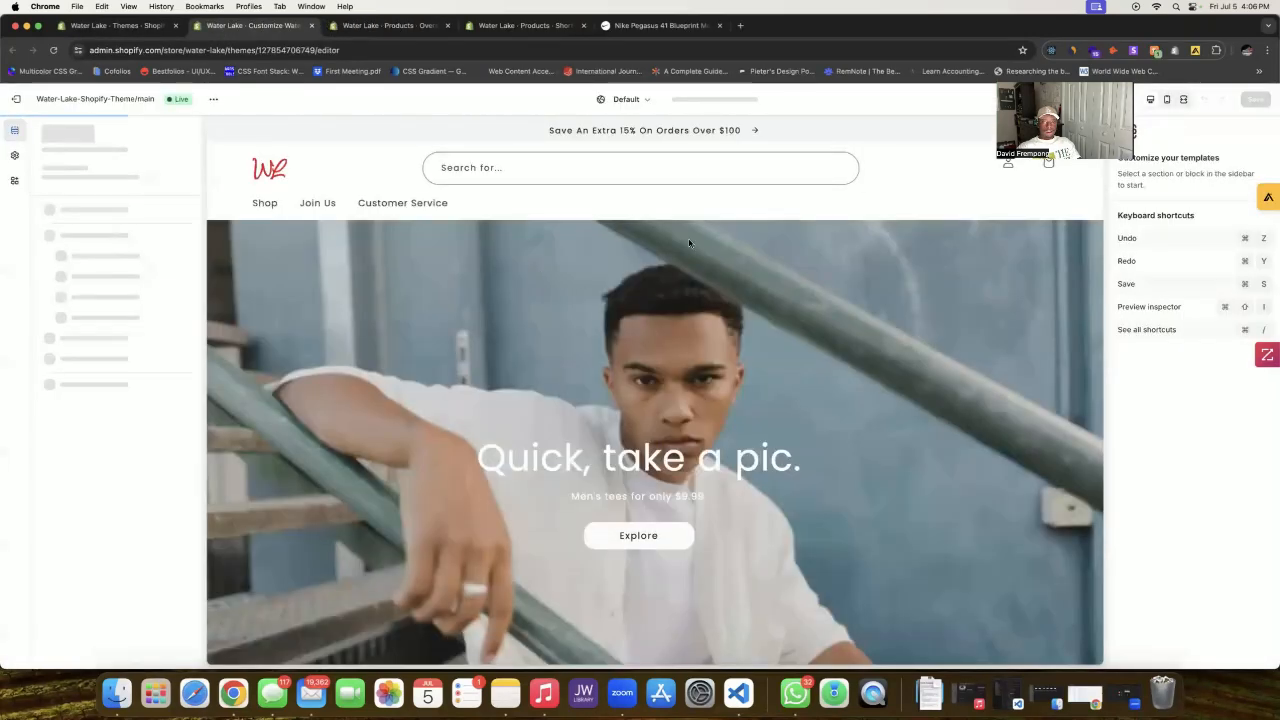
Step: Switch the theme editor to the Default product template
left_click(628, 101)
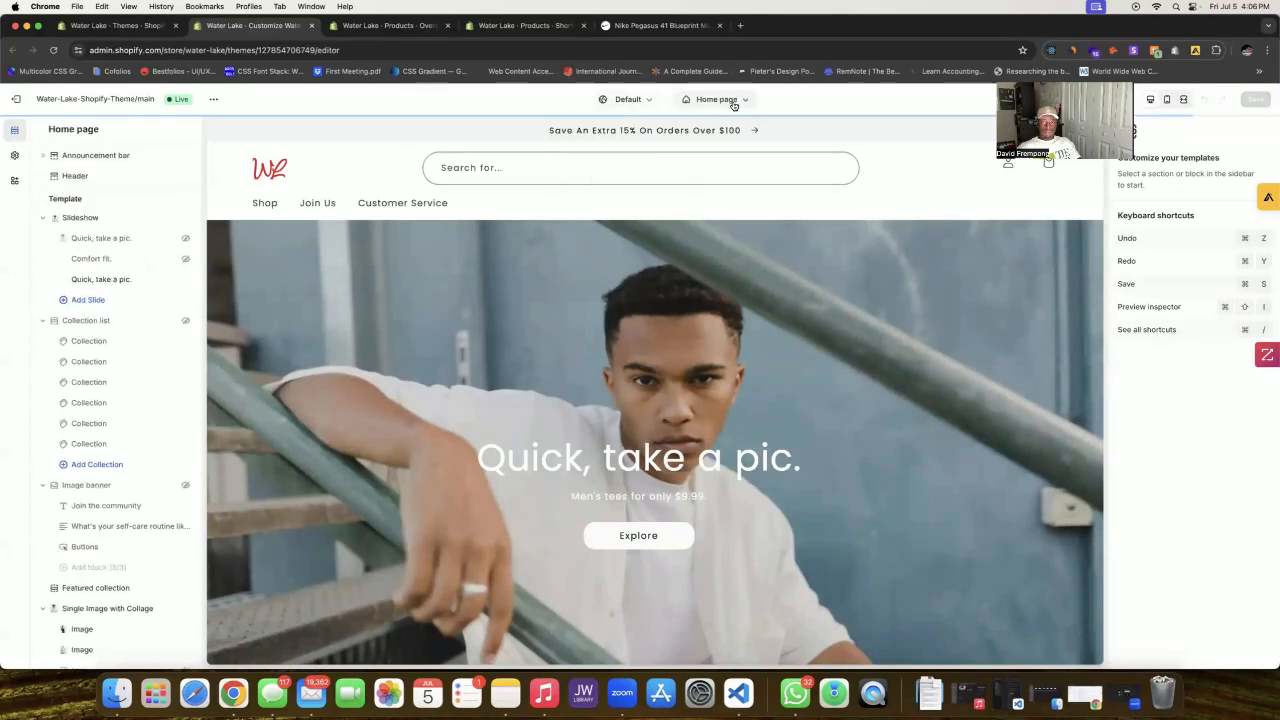
left_click(722, 100)
left_click(718, 165)
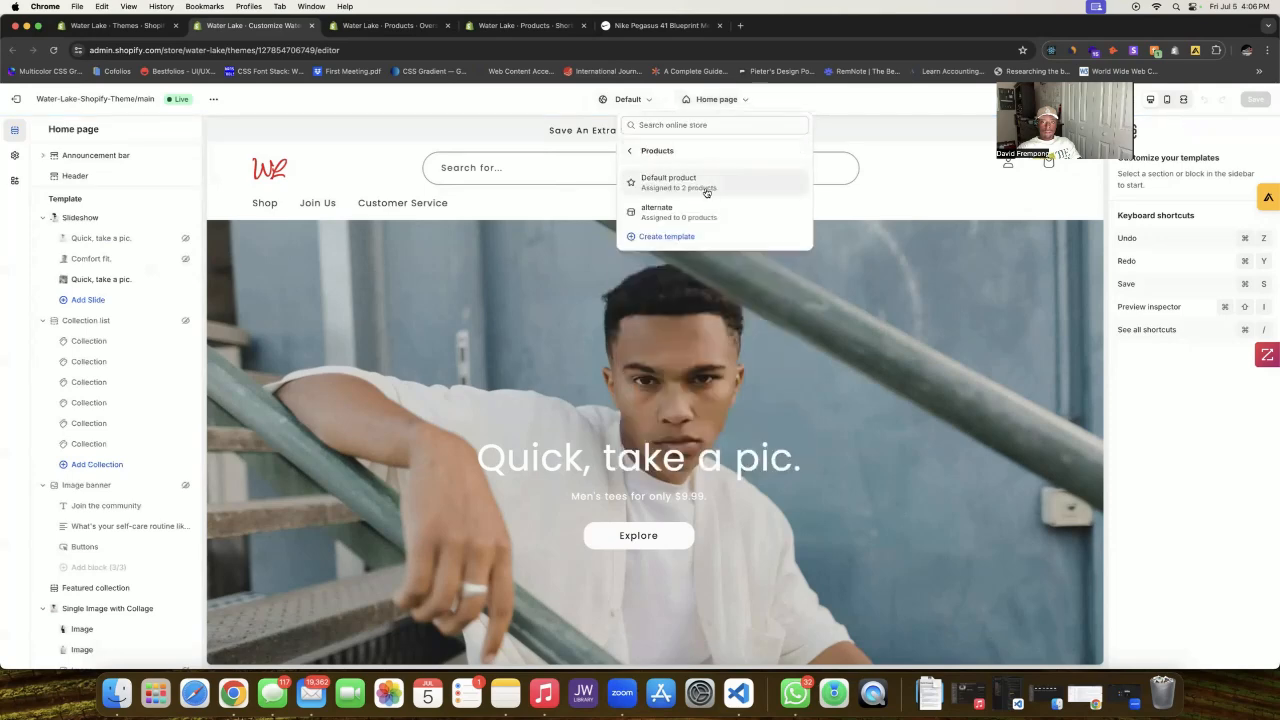
left_click(708, 186)
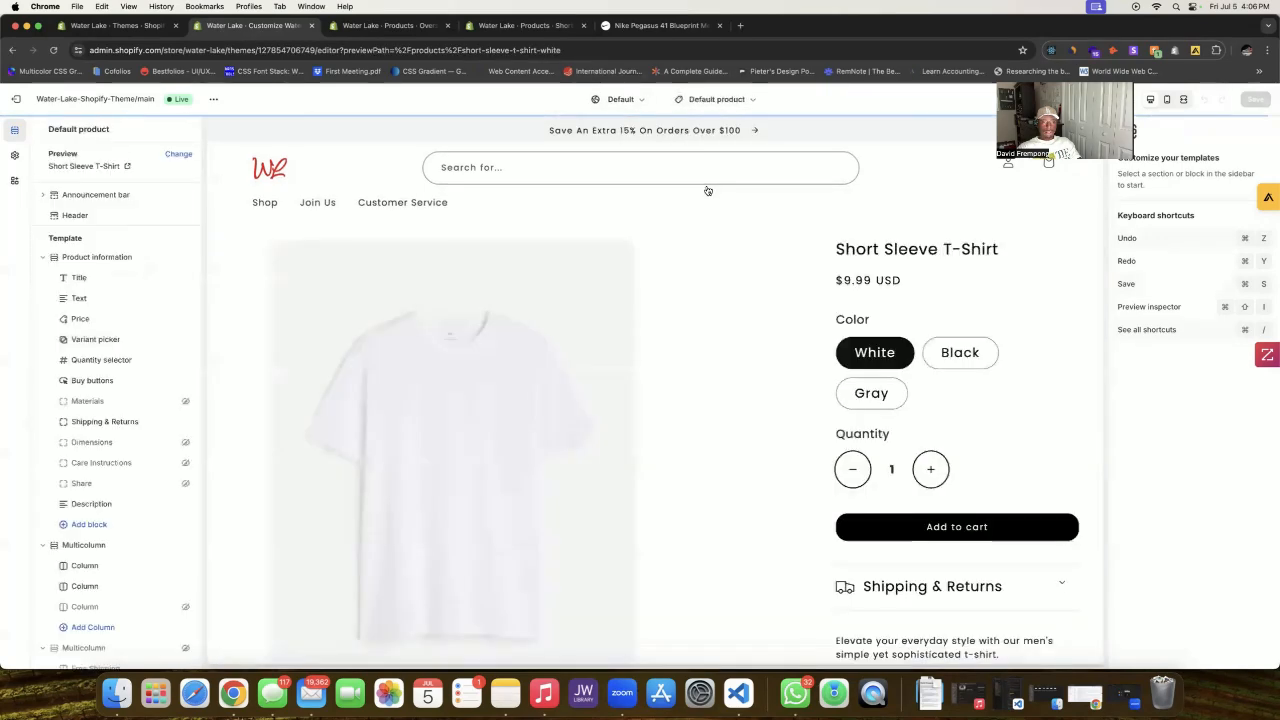
scroll(670, 259, "down", 10)
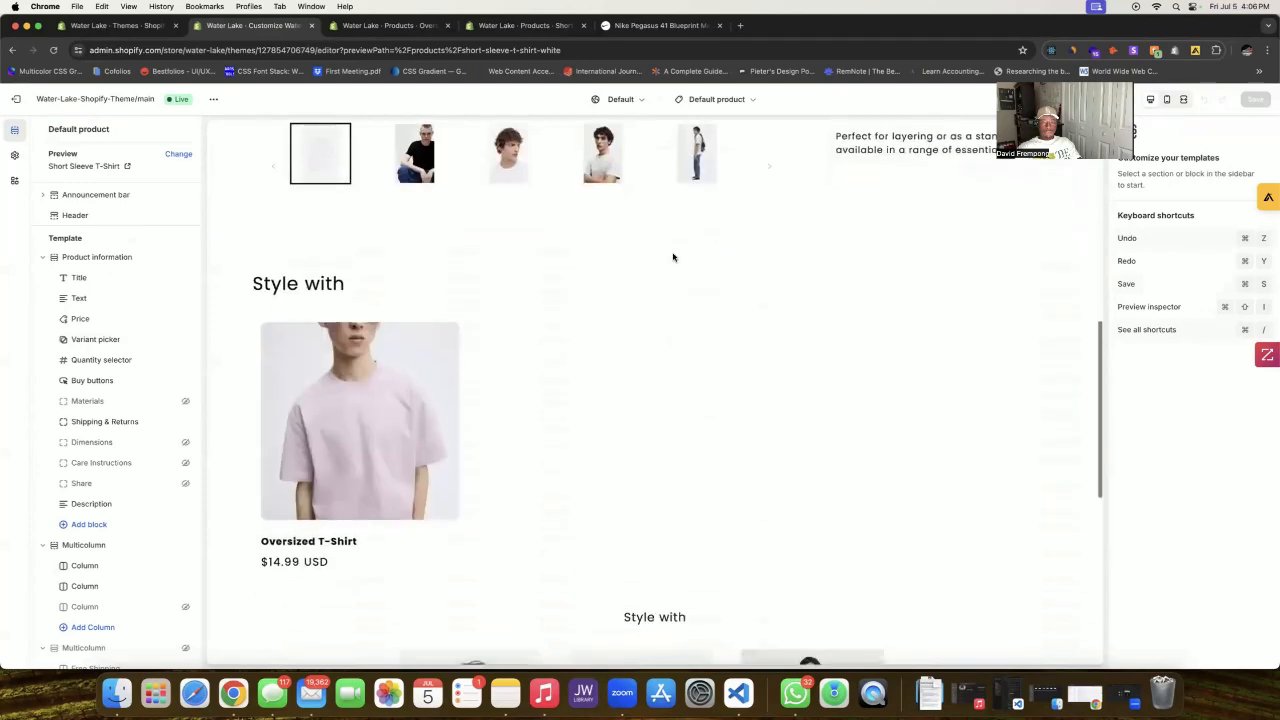
Step: After checking the Nike shoe page, collapse Three Layer Image Layout and bring up the section picker
key("ctrl+Tab")
key("ctrl+Tab")
key("ctrl+Tab")
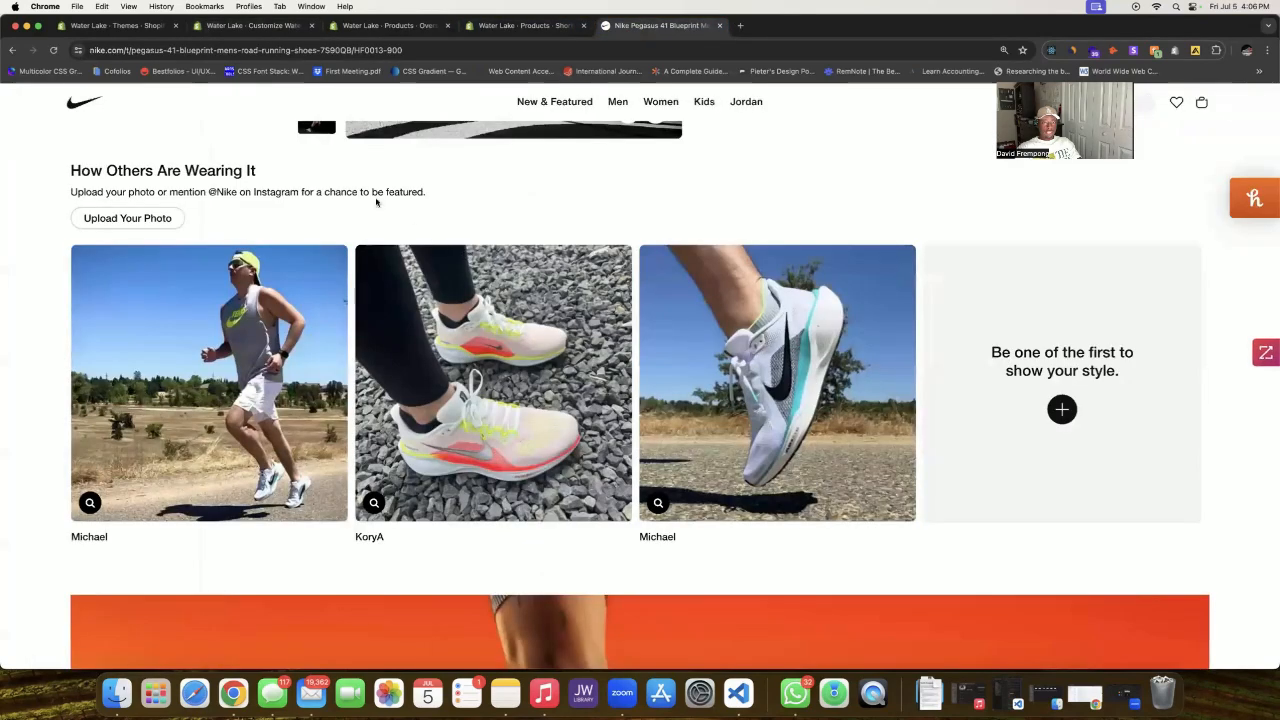
scroll(600, 258, "up", 5)
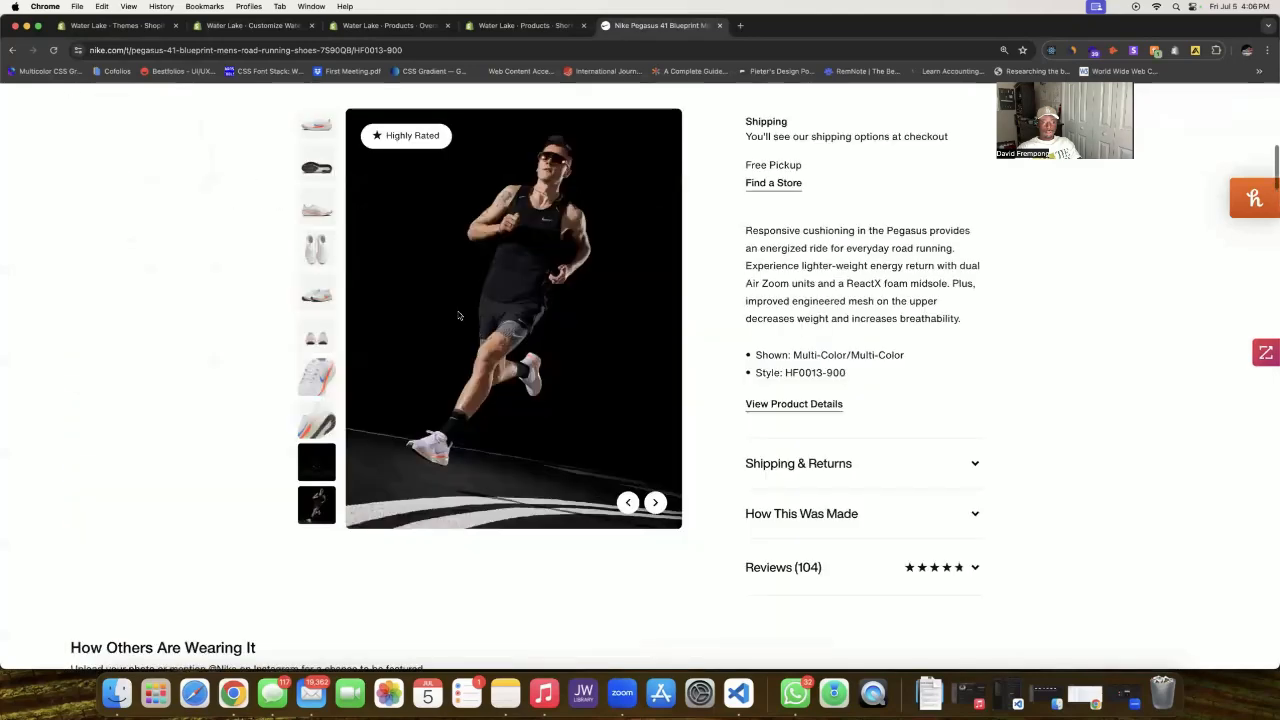
scroll(478, 327, "down", 4)
left_click(196, 24)
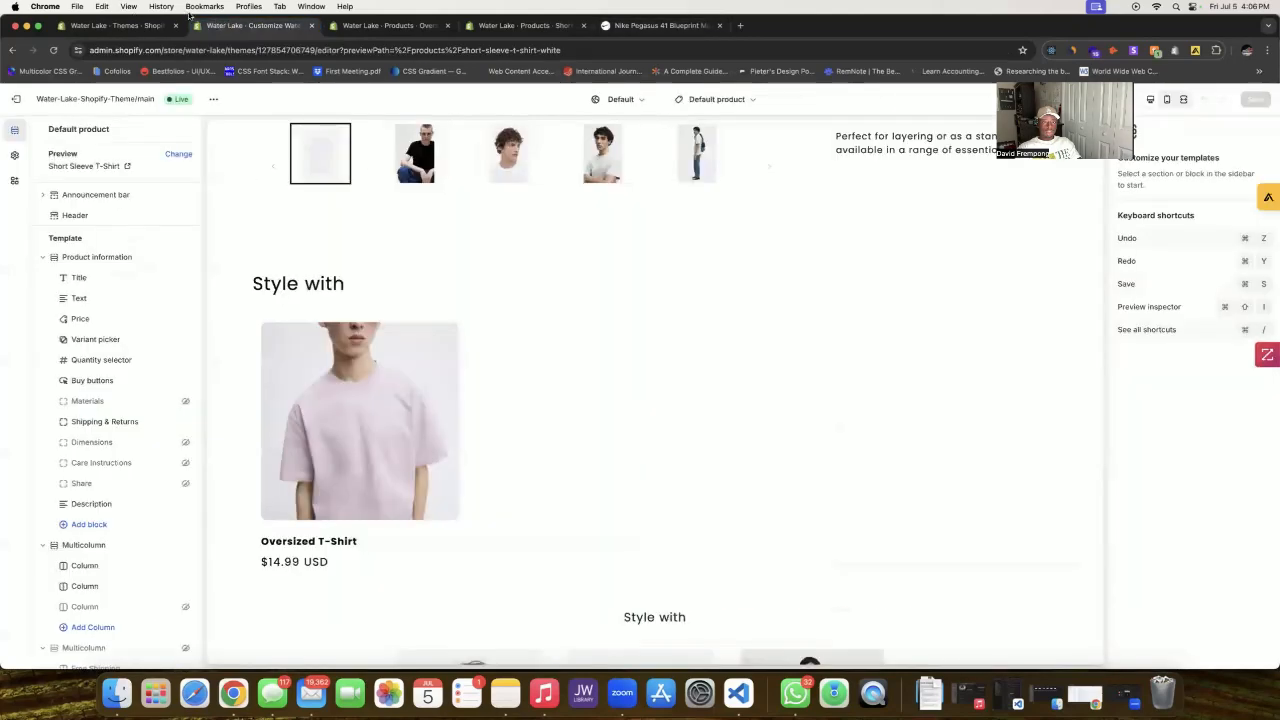
scroll(178, 370, "down", 10)
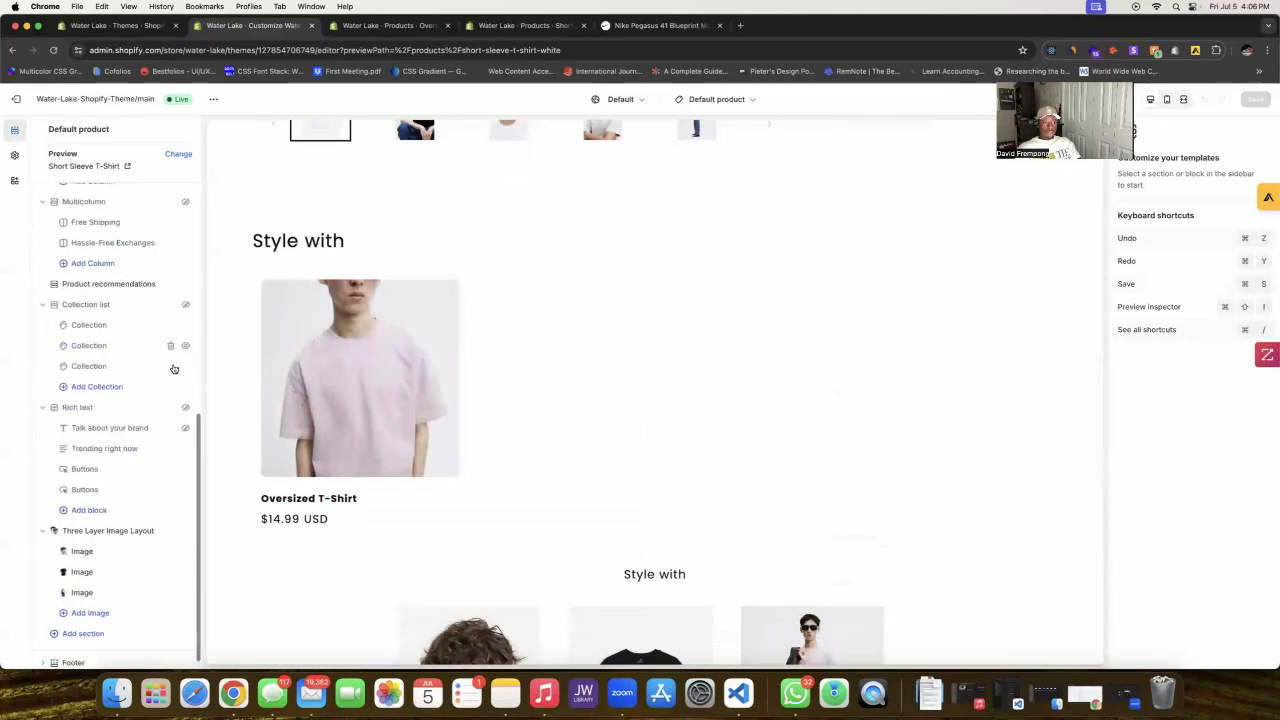
left_click(117, 518)
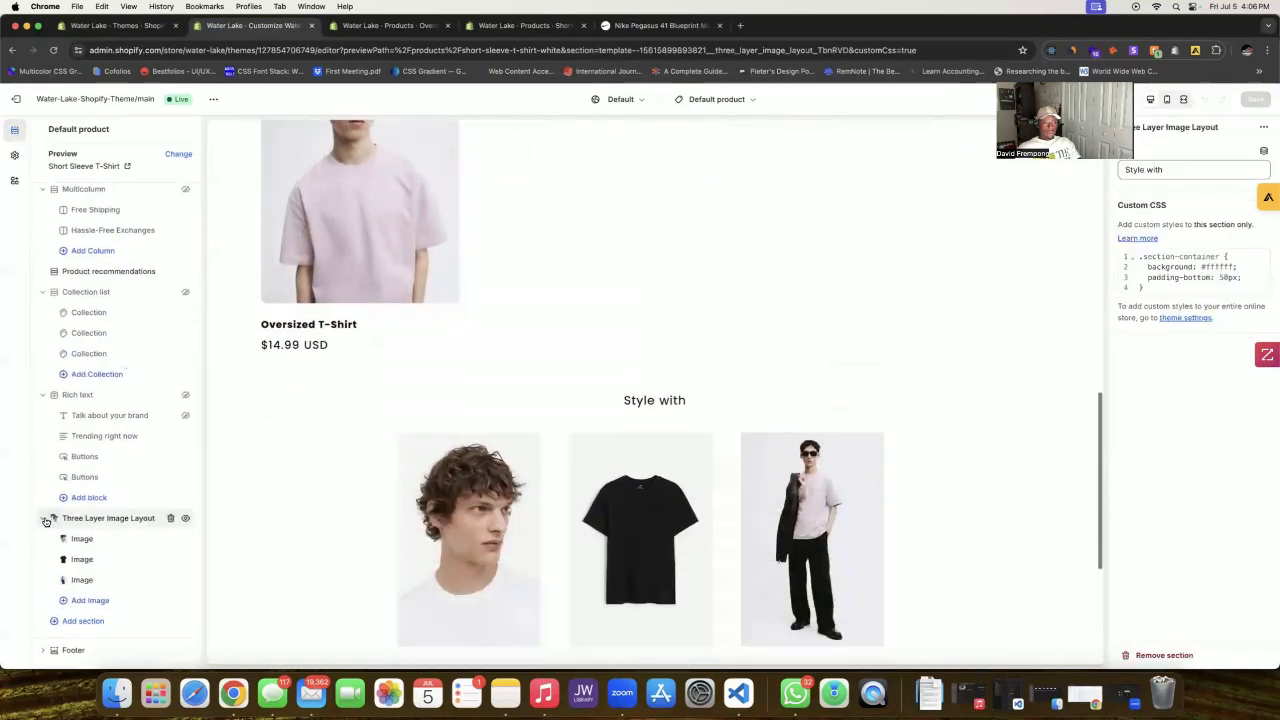
left_click(43, 518)
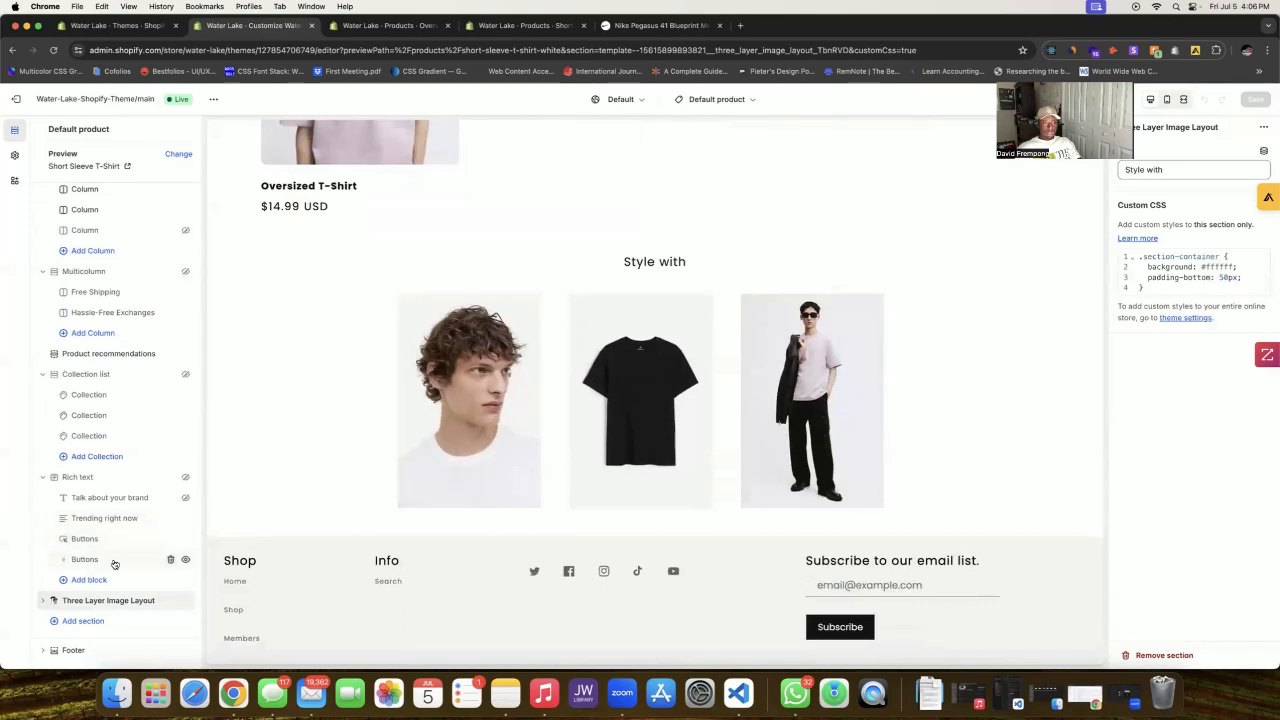
left_click(85, 620)
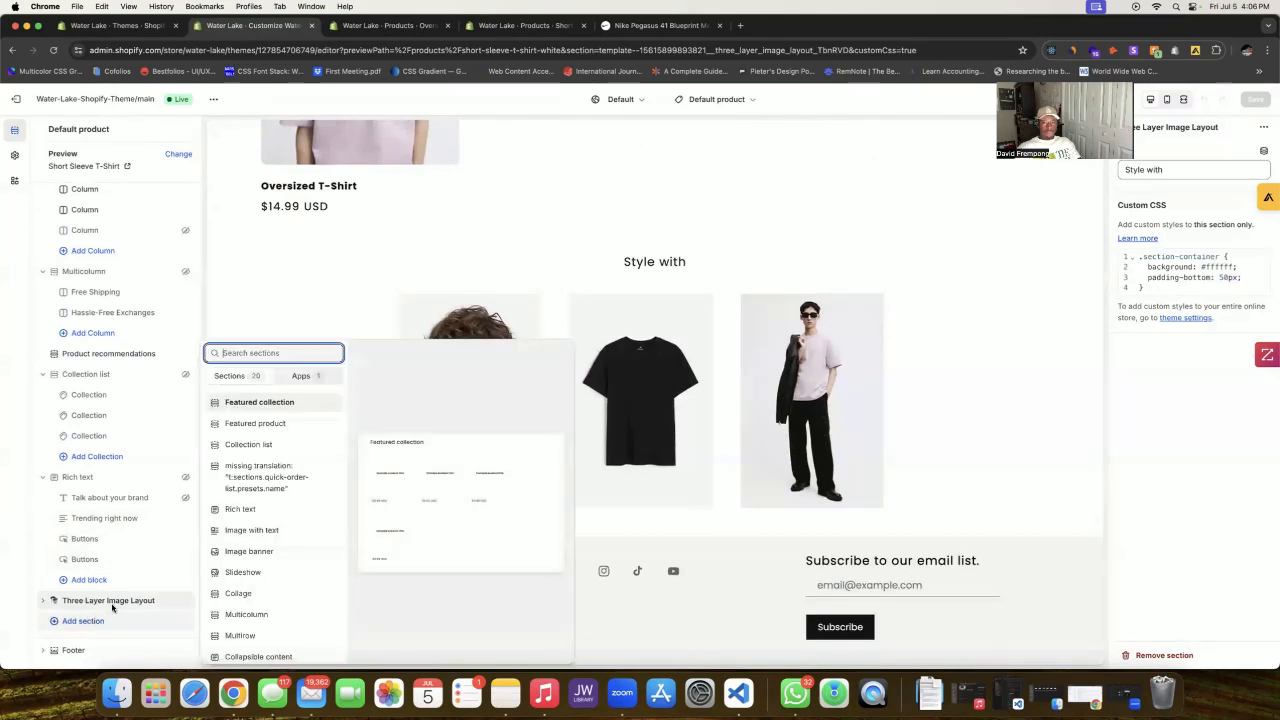
Step: Add an Image with text section to the Default product template
scroll(270, 475, "down", 2)
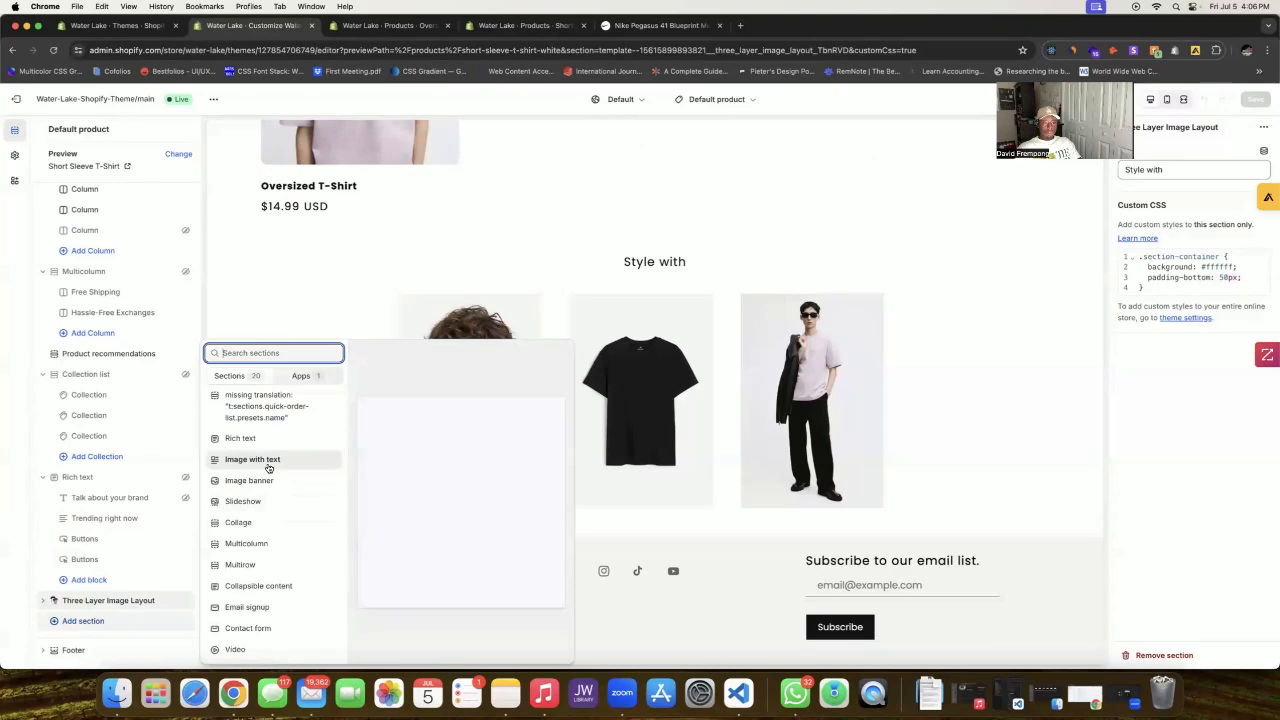
left_click(268, 467)
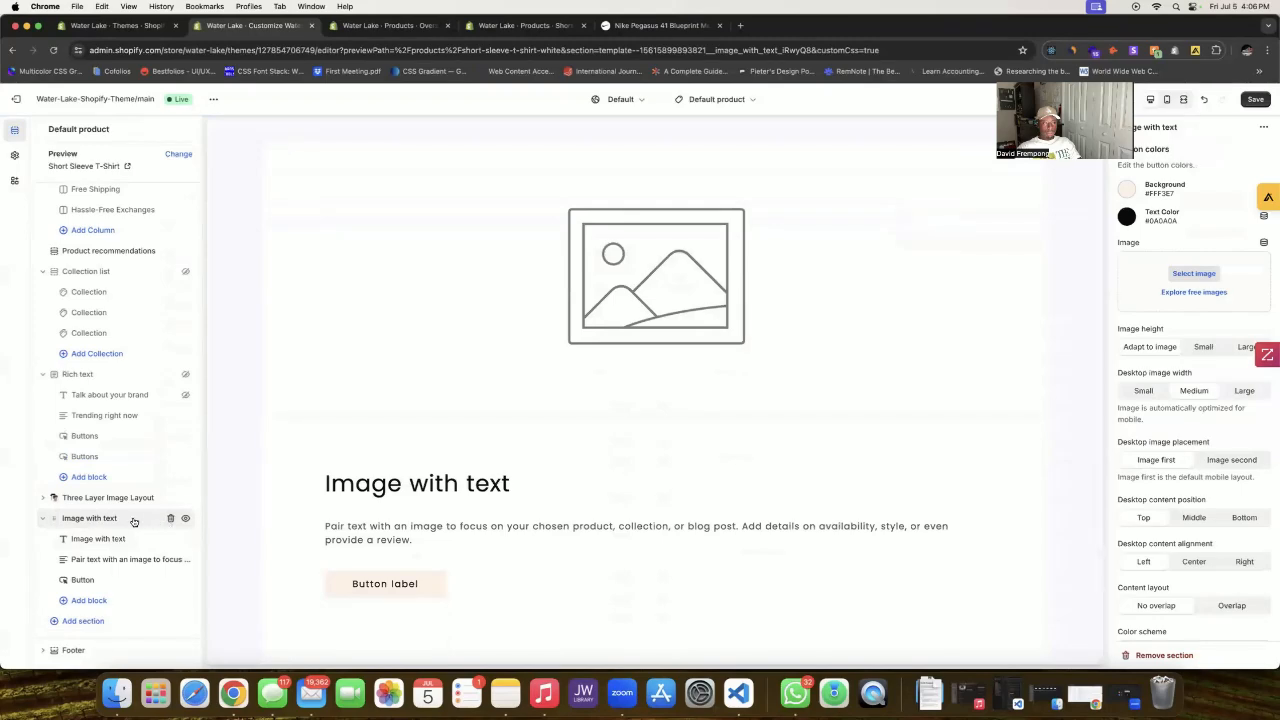
left_click_drag(57, 521, 52, 508)
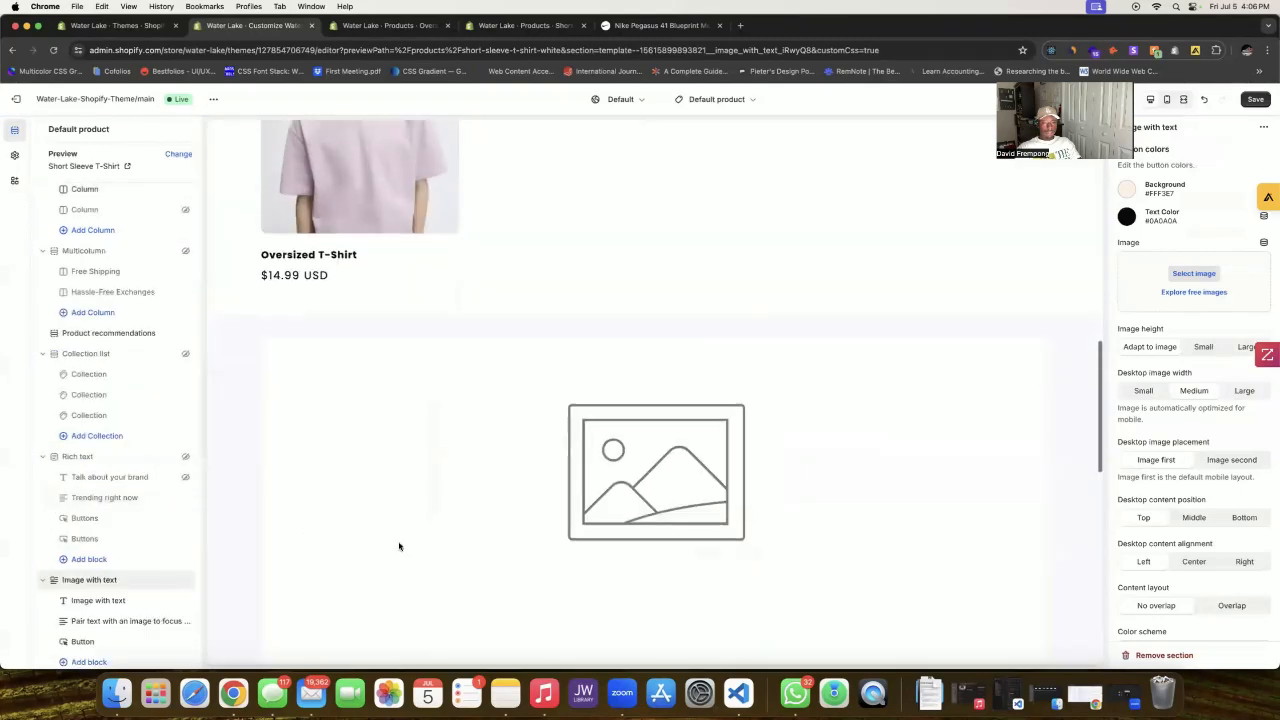
Step: Collapse the Rich text, Collection list and Multicolumn sections, and move Image with text below Product recommendations
scroll(409, 549, "up", 10)
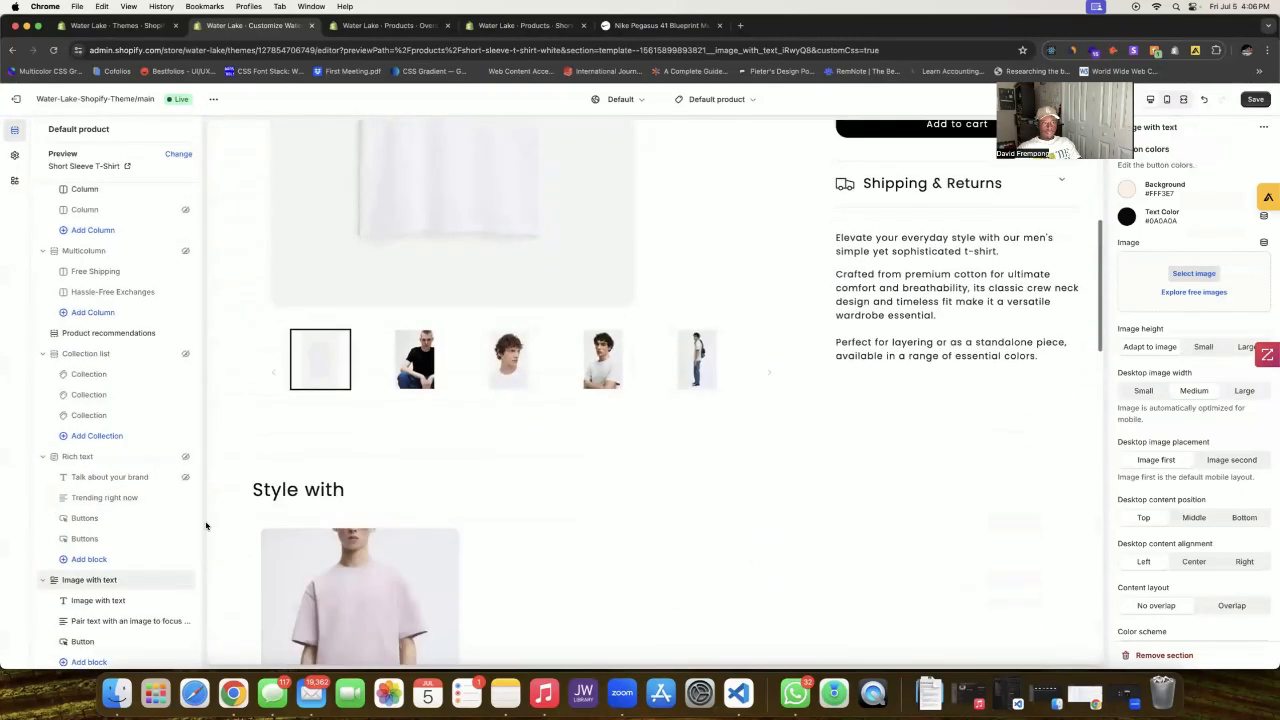
left_click(43, 457)
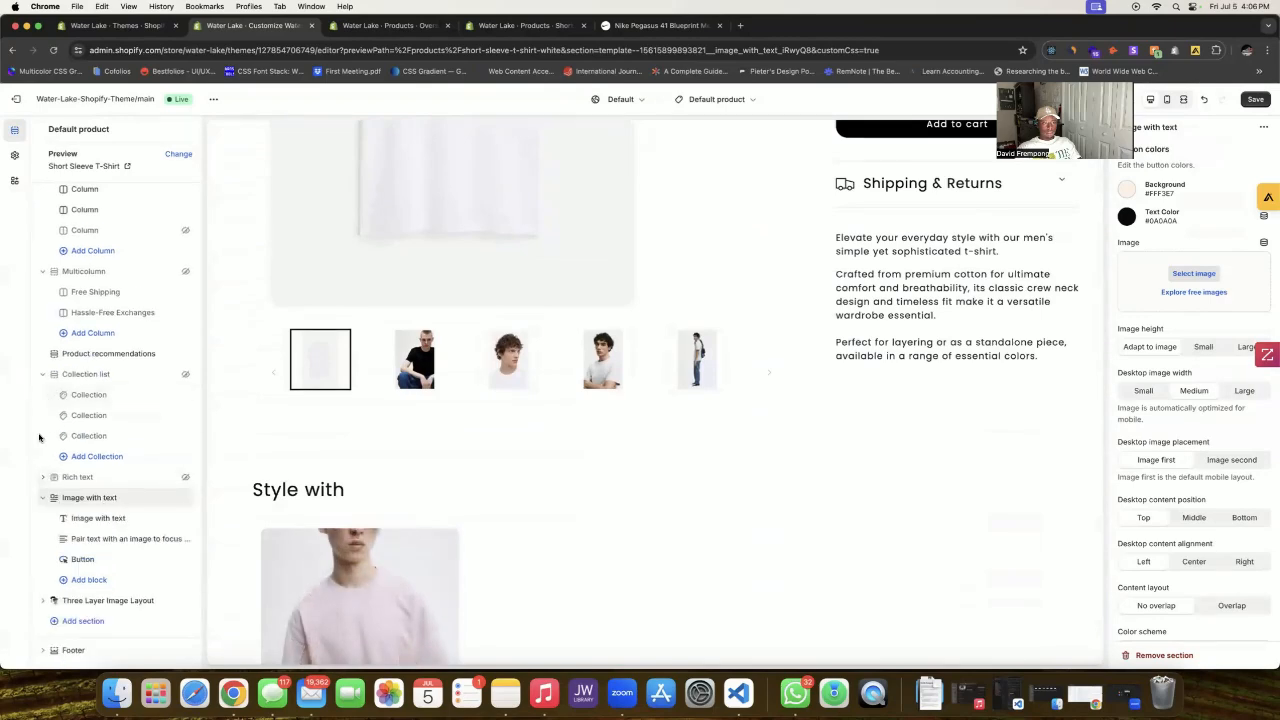
left_click(42, 375)
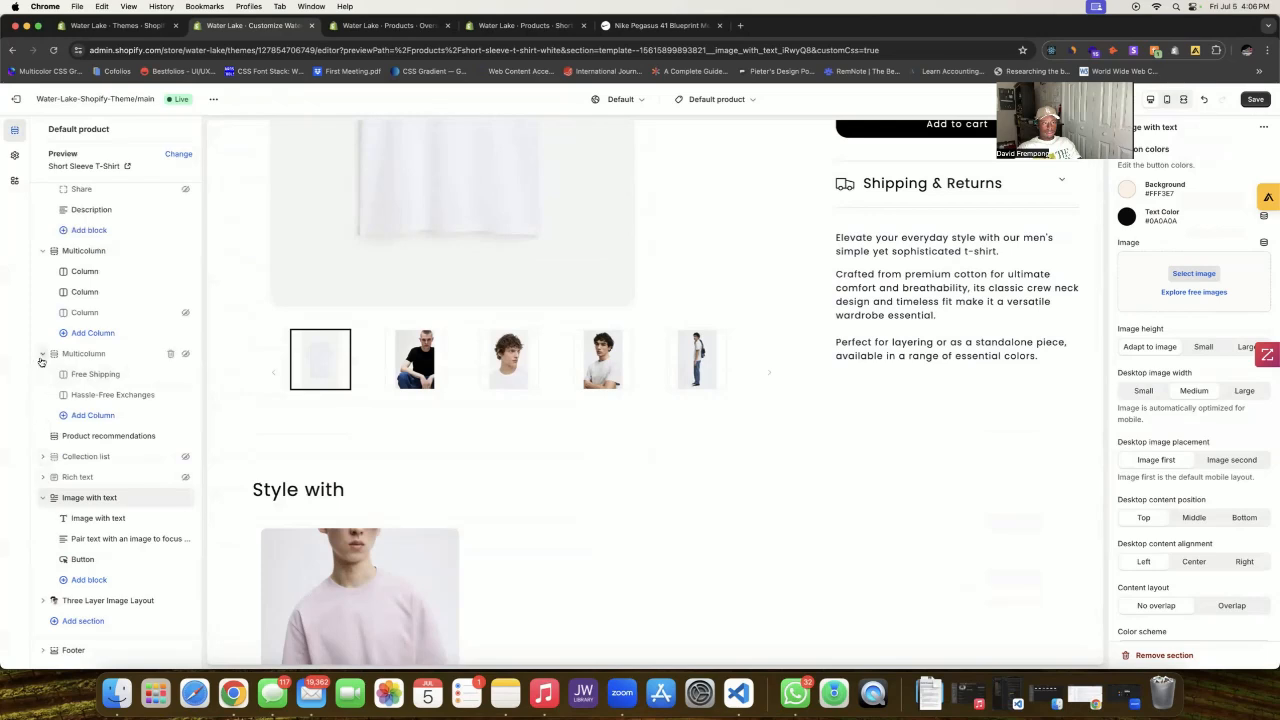
left_click(42, 354)
left_click(42, 312)
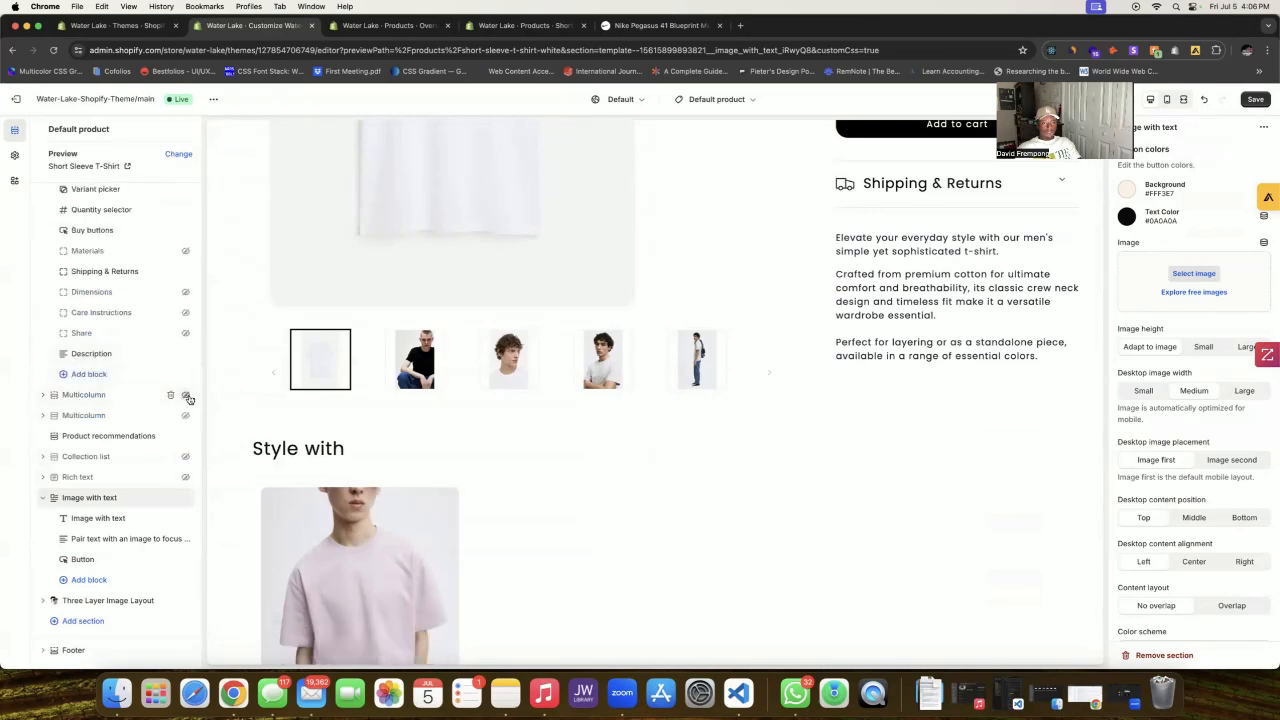
scroll(126, 404, "up", 5)
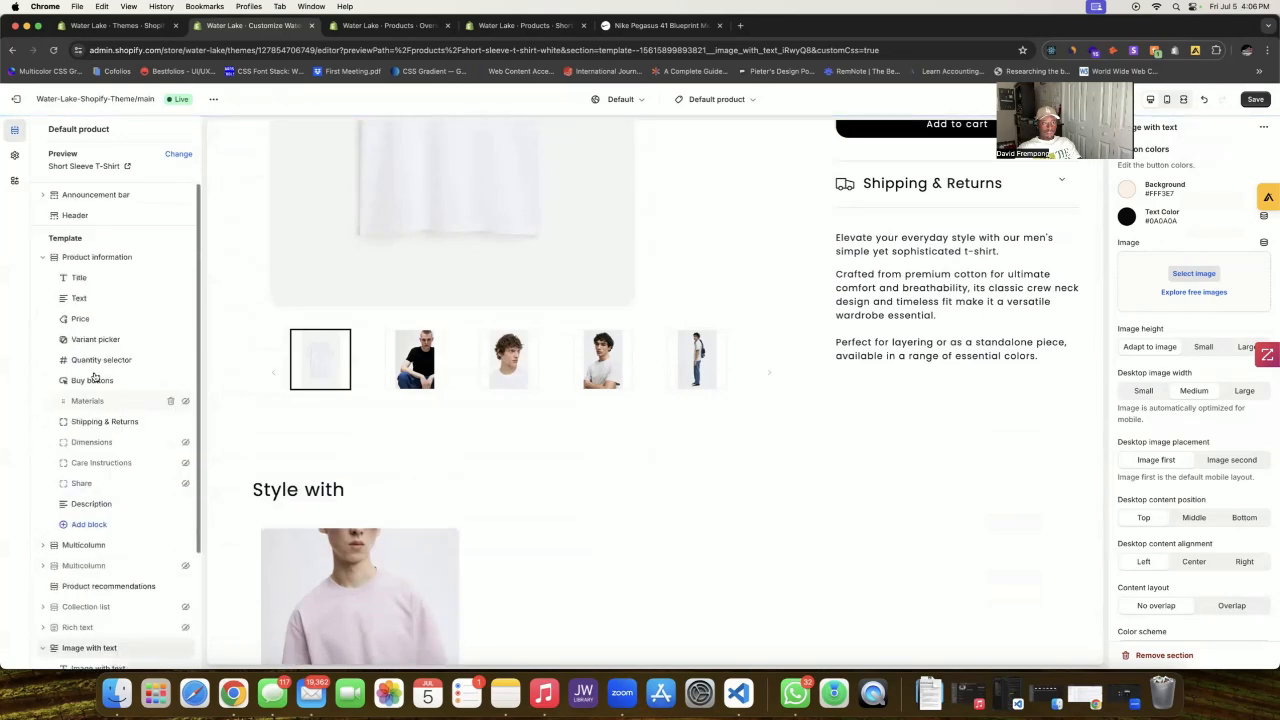
scroll(90, 500, "down", 3)
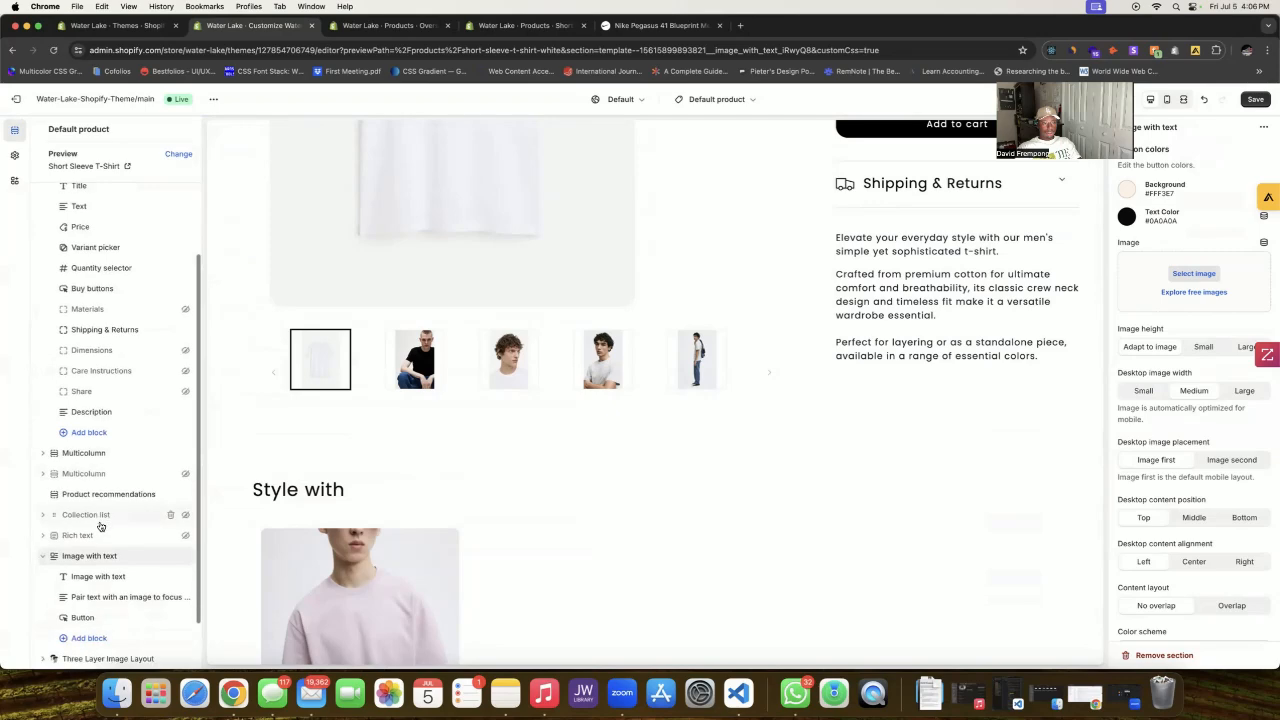
mouse_move(53, 556)
left_mouse_down()
mouse_move(52, 488)
mouse_move(48, 540)
left_mouse_up()
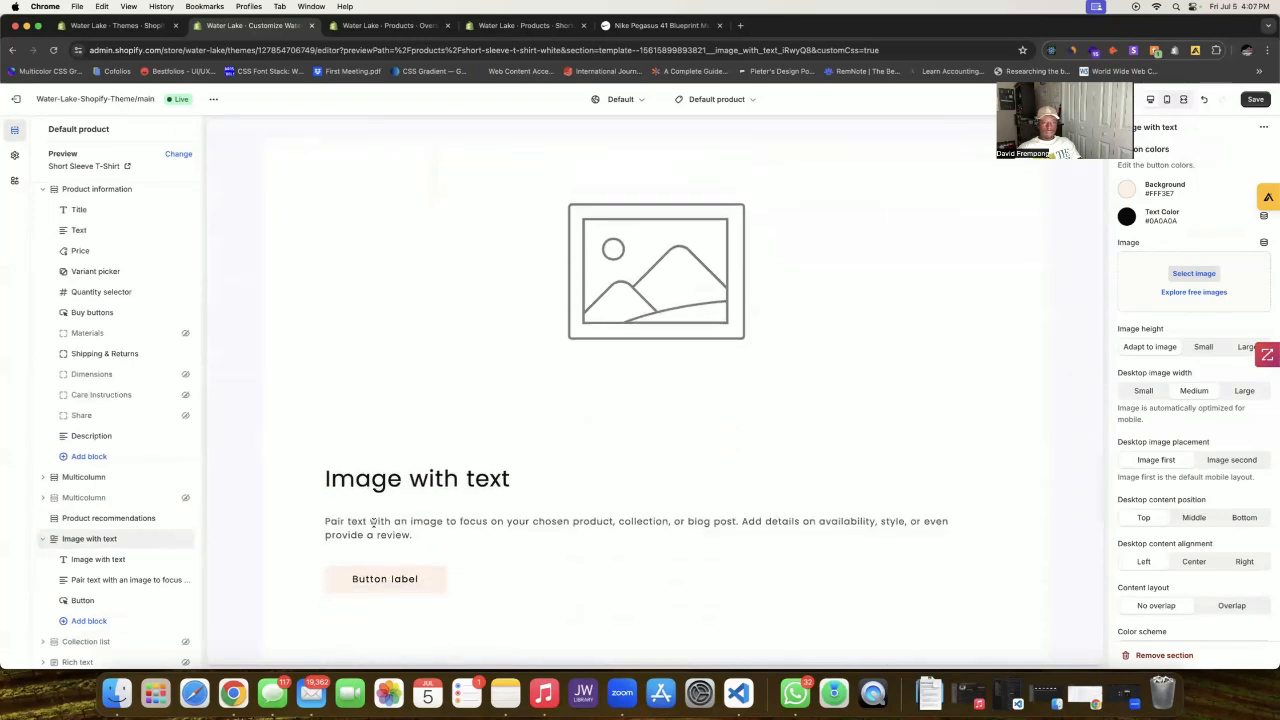
Step: Link the section image to the Product Page Current Customer's Customer Image metafield
scroll(113, 552, "down", 2)
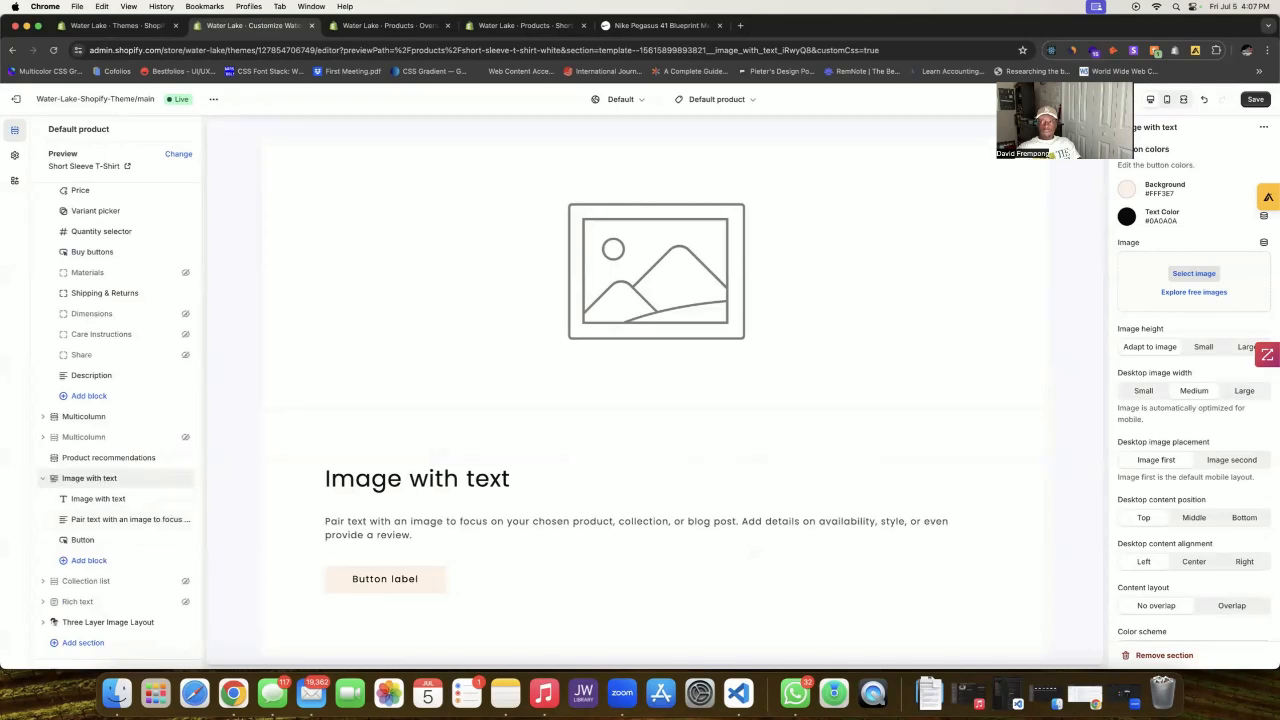
left_click(1264, 242)
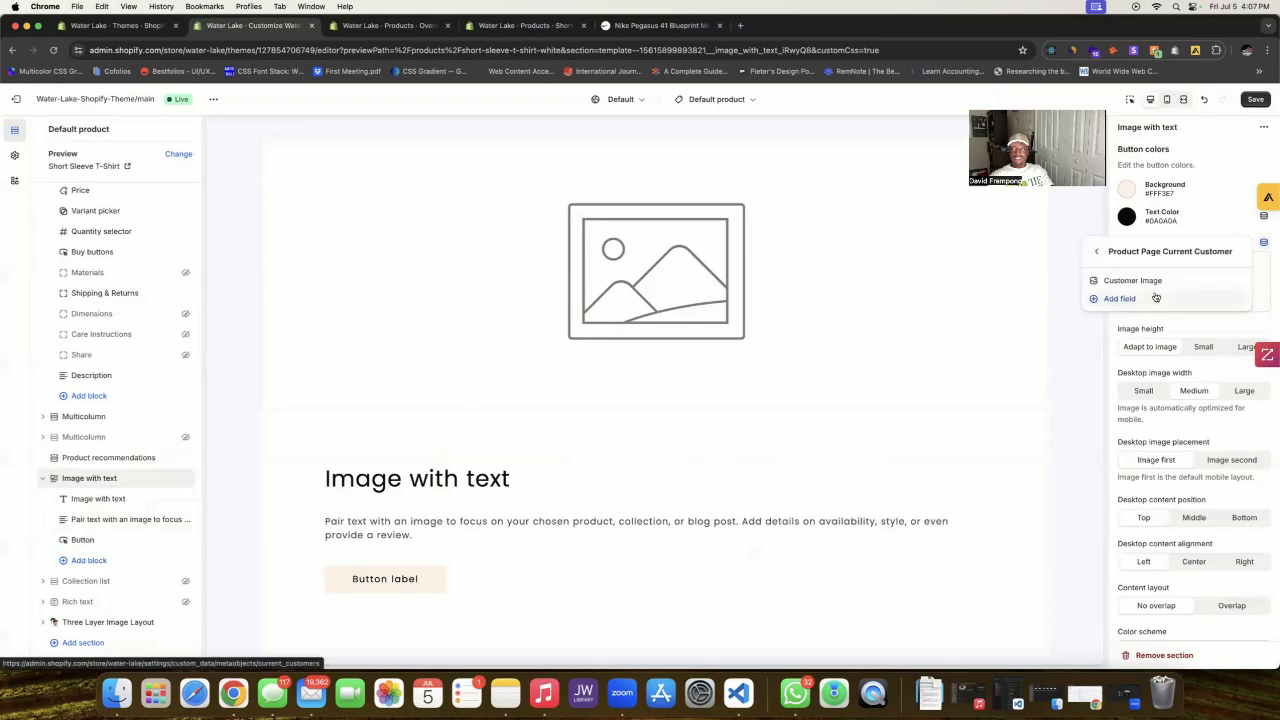
left_click(1130, 283)
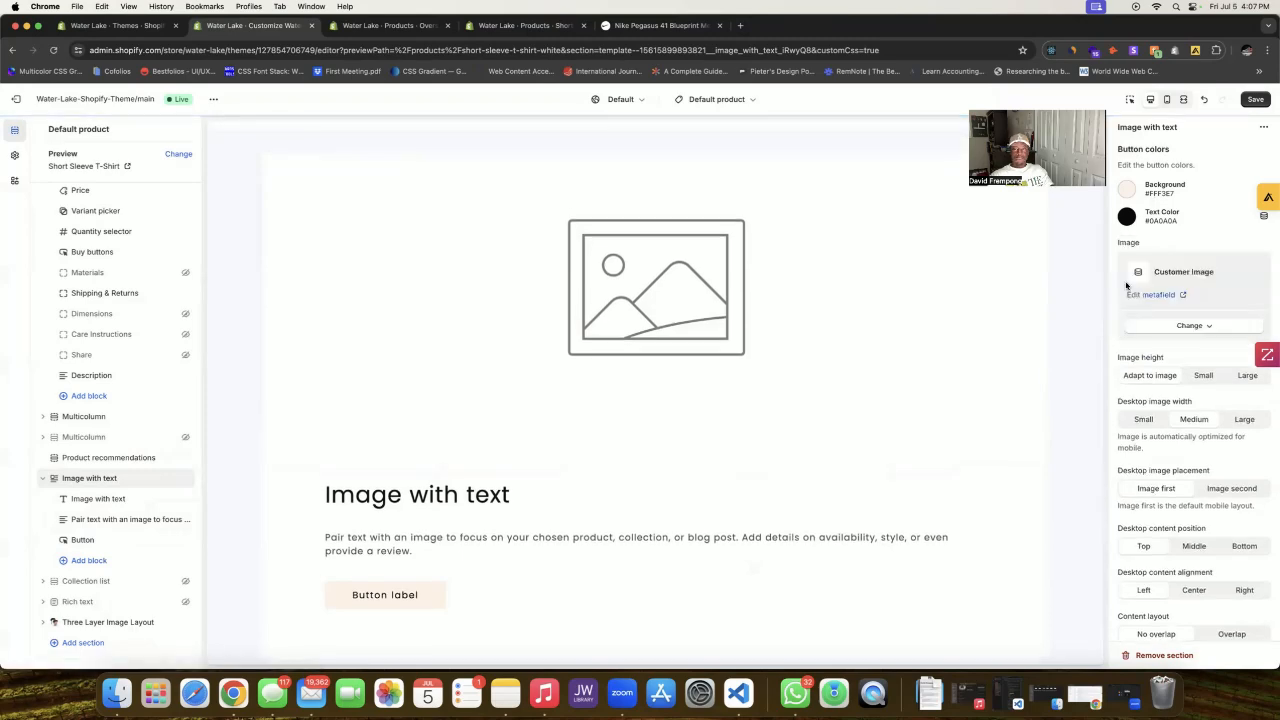
Step: Compare with the Nike page, then select the Image with text heading block
scroll(1126, 286, "down", 2)
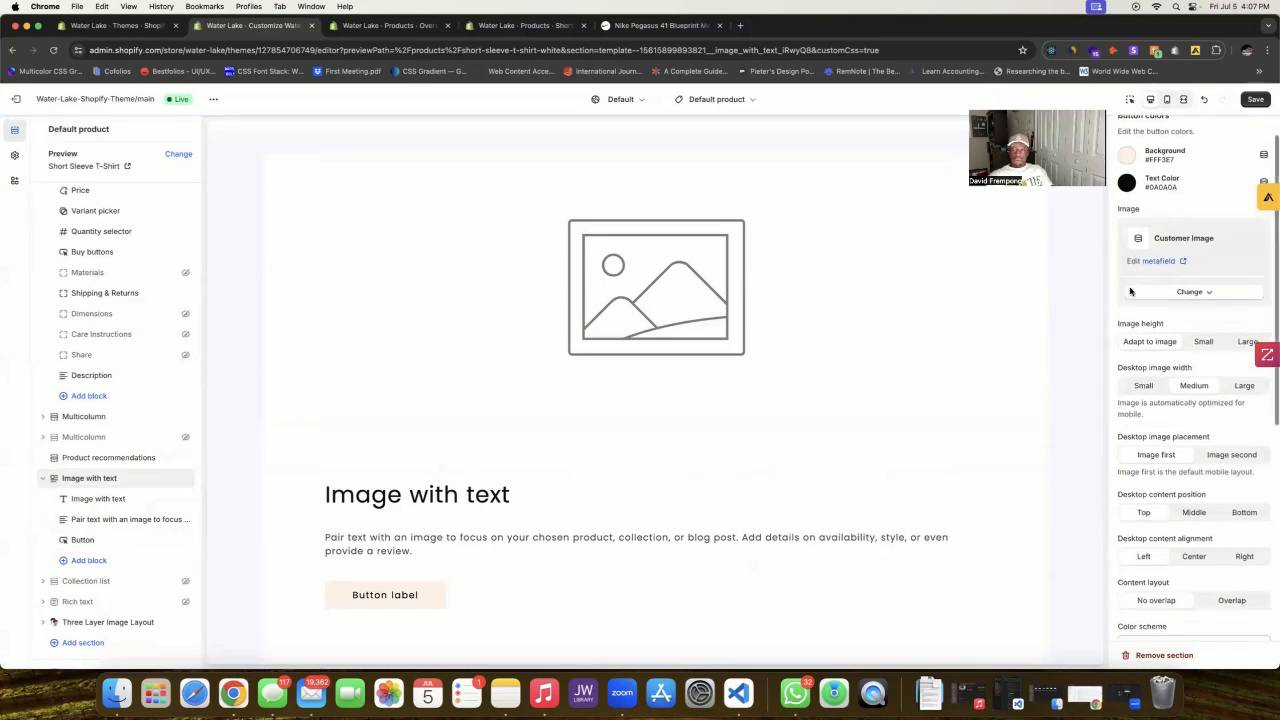
scroll(490, 542, "down", 1)
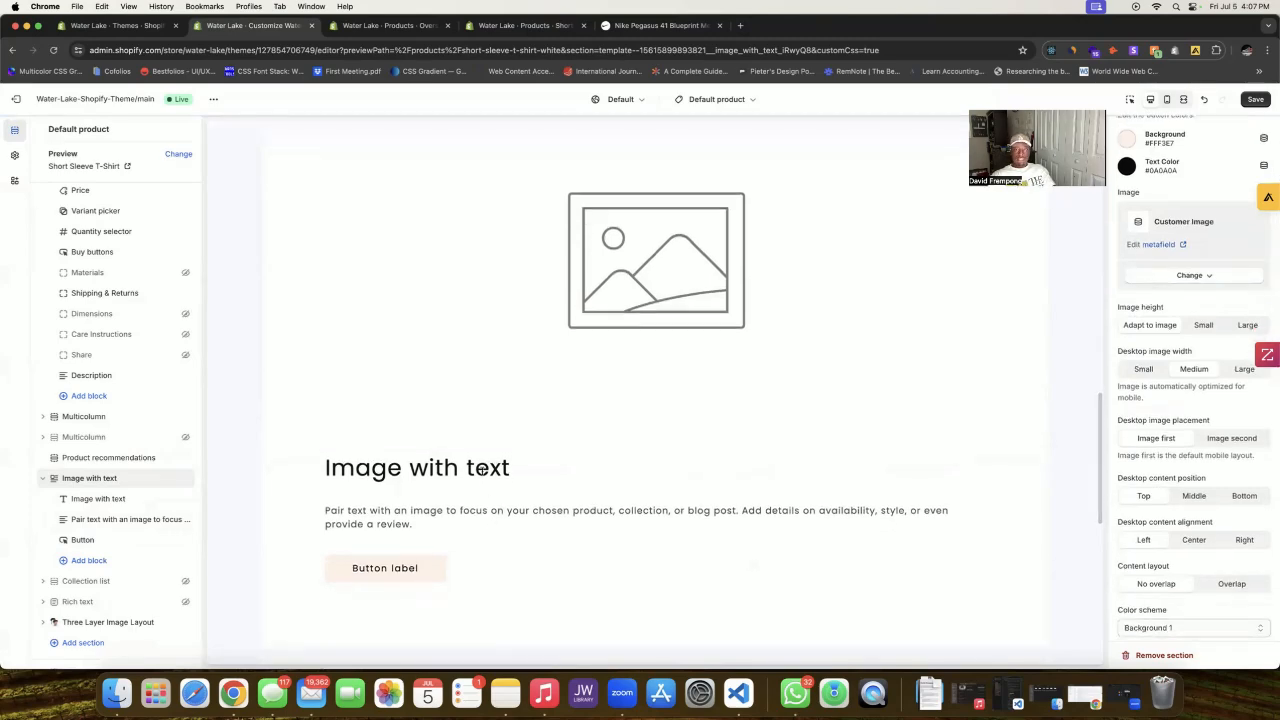
left_click(660, 25)
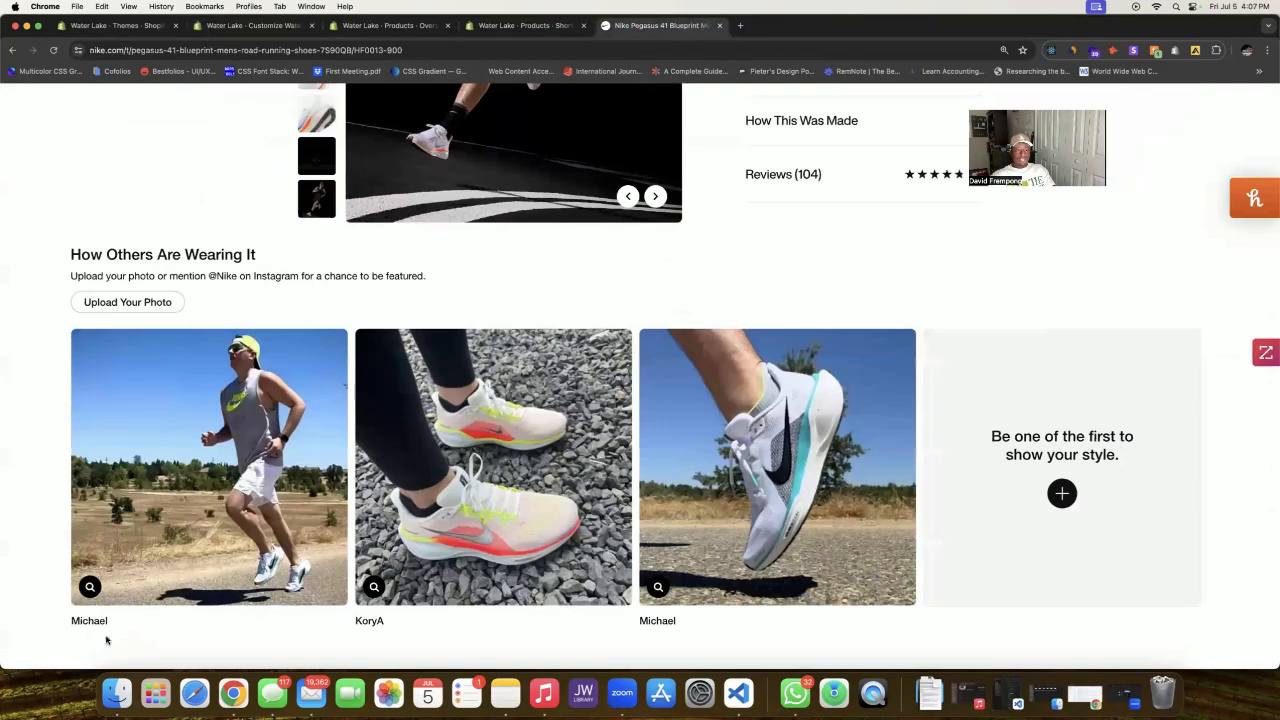
left_click(150, 25)
left_click(256, 27)
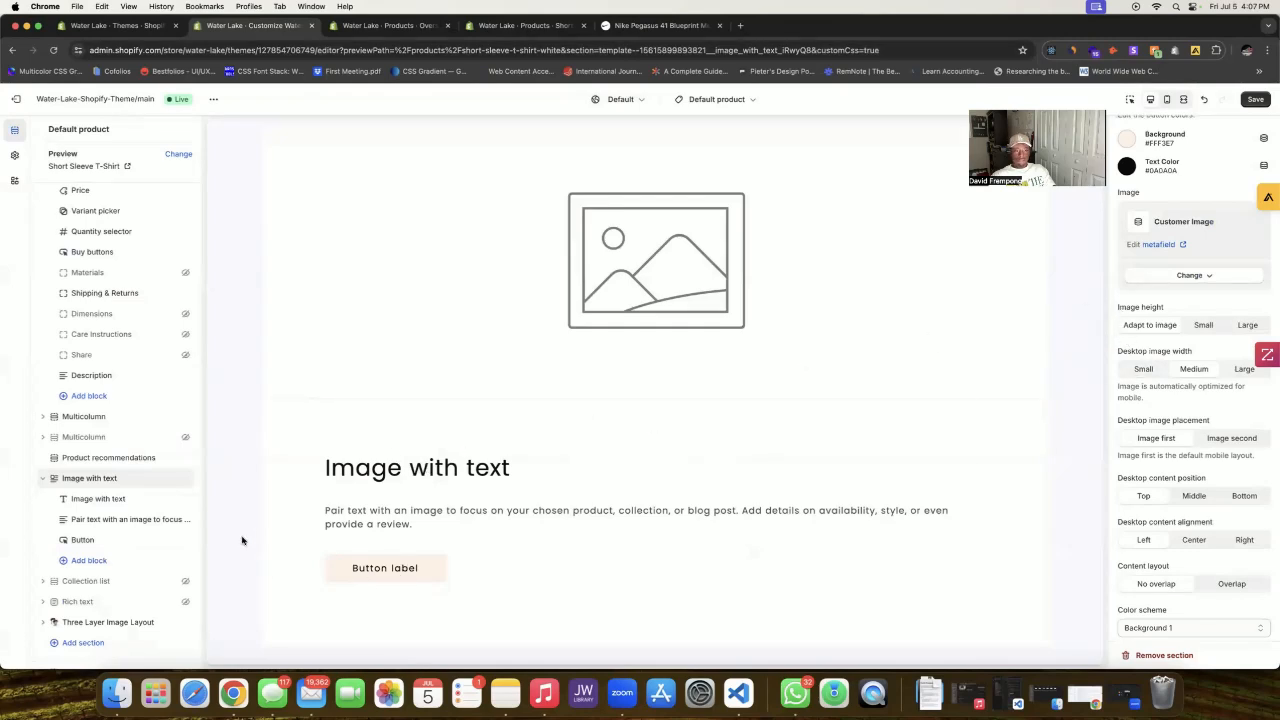
left_click(110, 499)
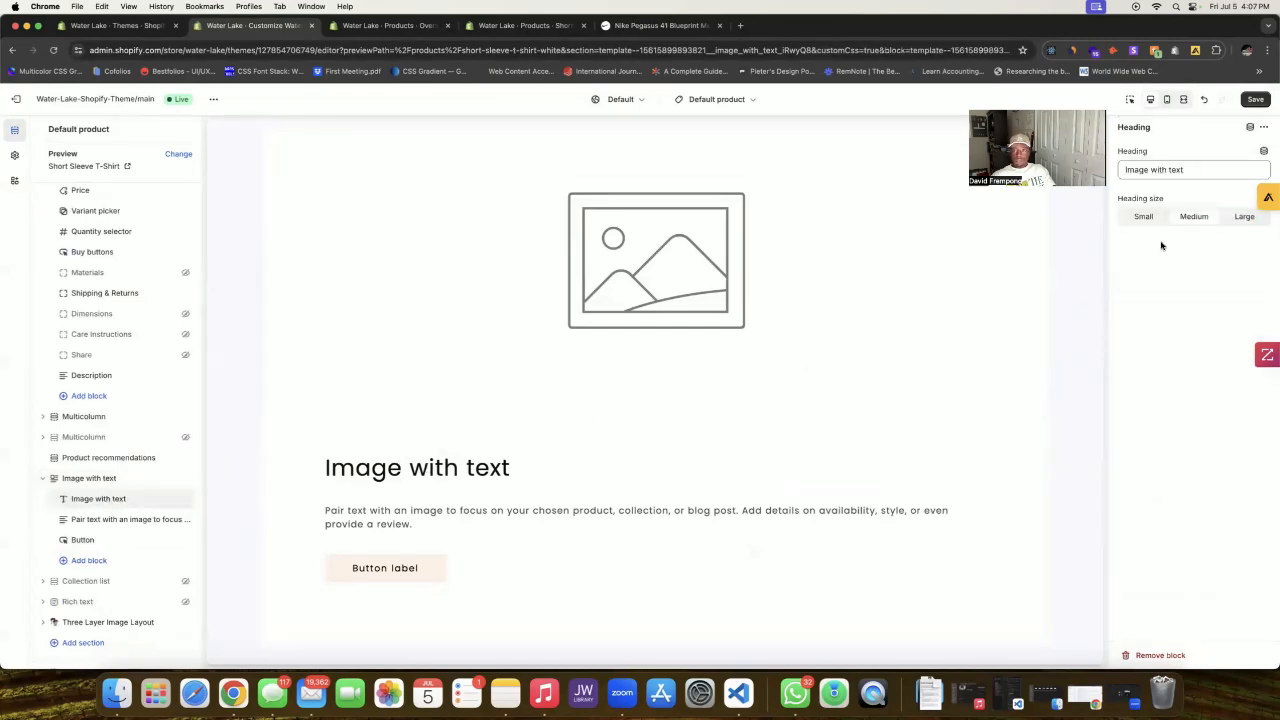
Step: Hide the heading and button blocks and clear the placeholder paragraph text
left_click(186, 500)
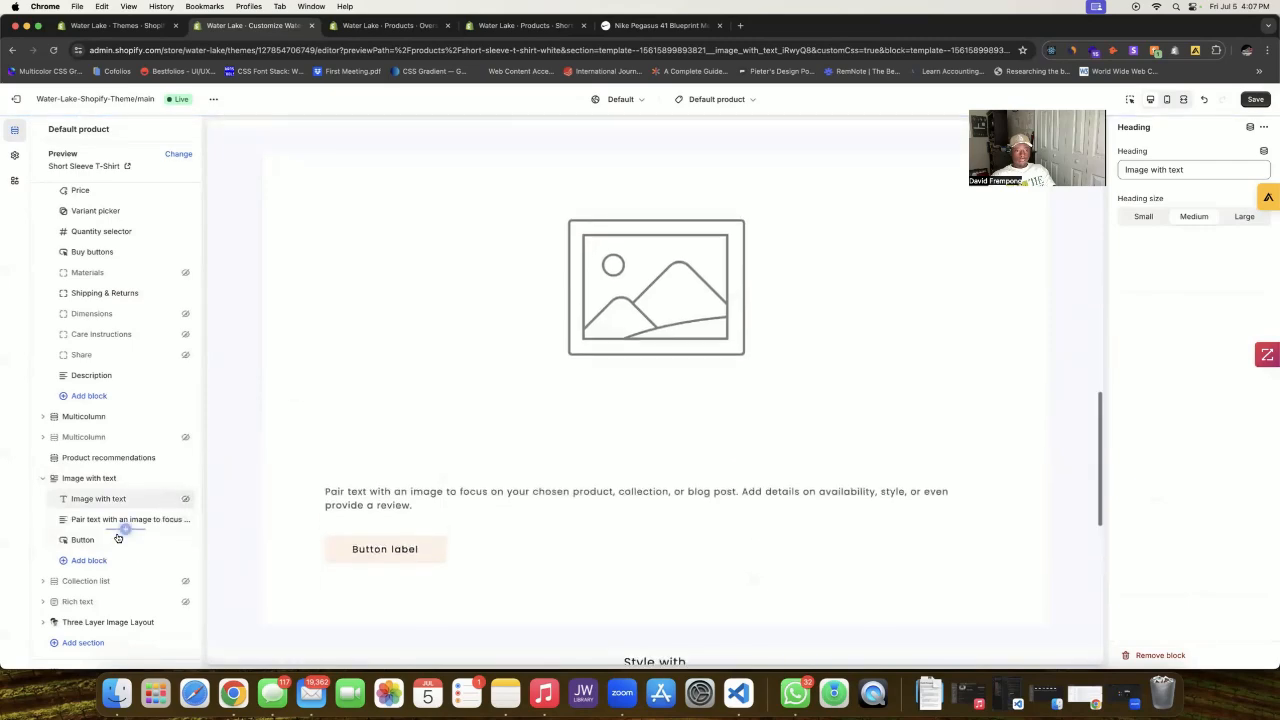
left_click(184, 541)
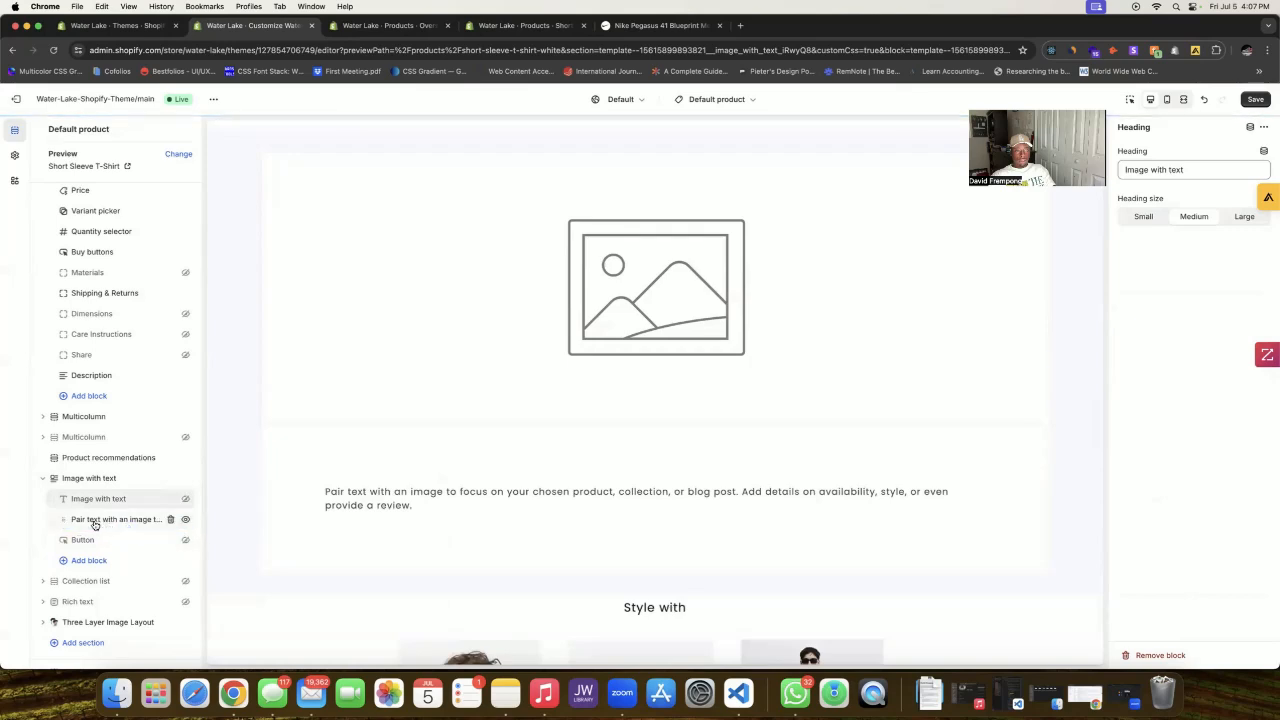
left_click(91, 521)
triple_click(1179, 255)
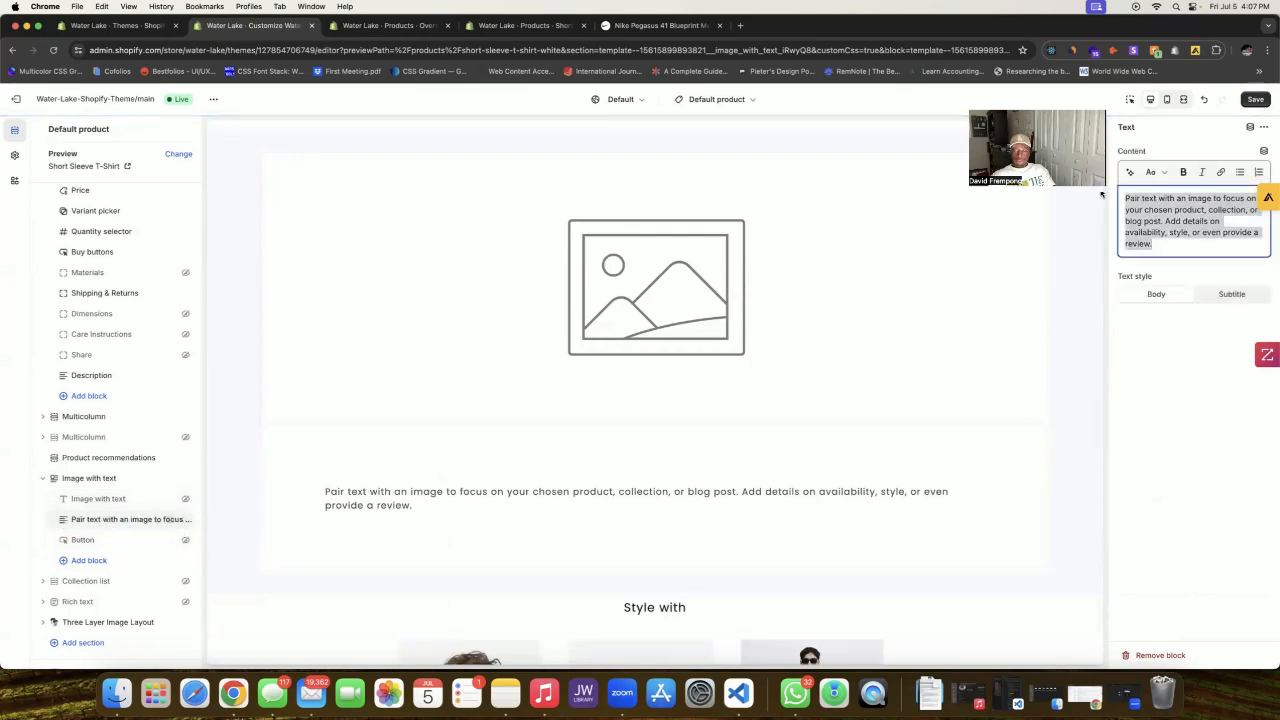
key("BackSpace")
Step: Insert the Customer Name metafield from Product Page Current Customer into the text block
left_click(1264, 150)
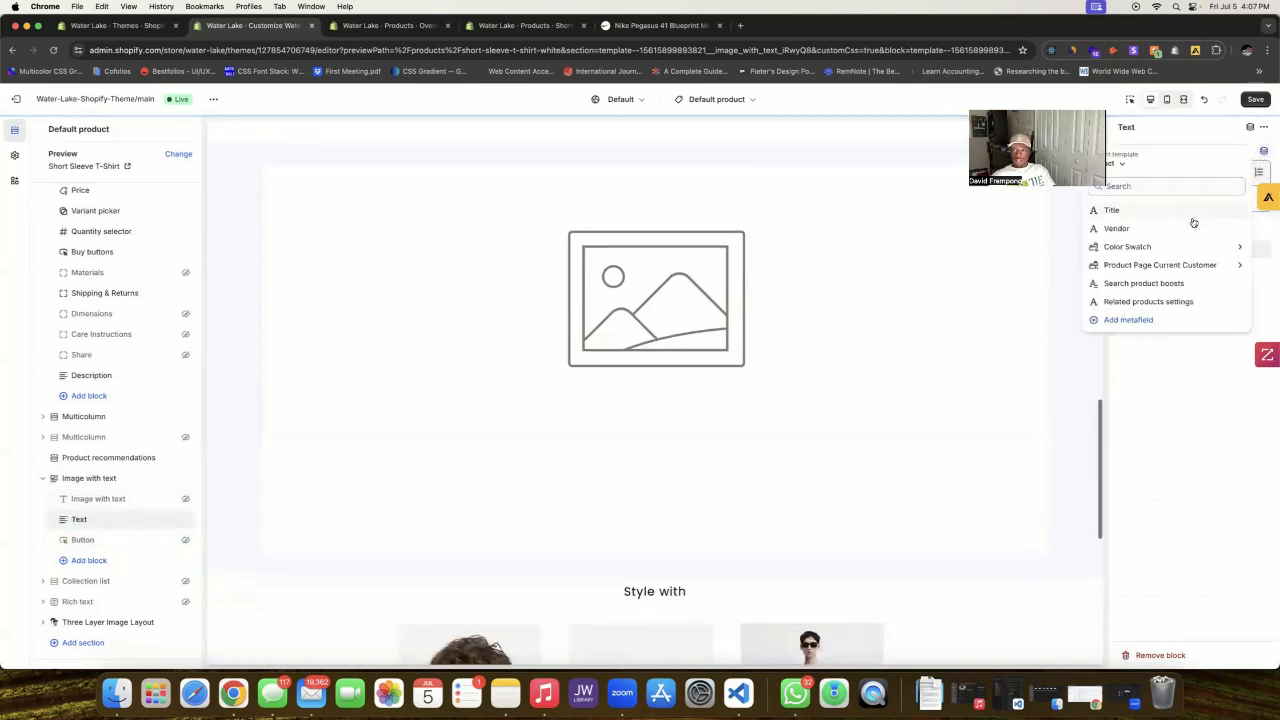
left_click(1168, 270)
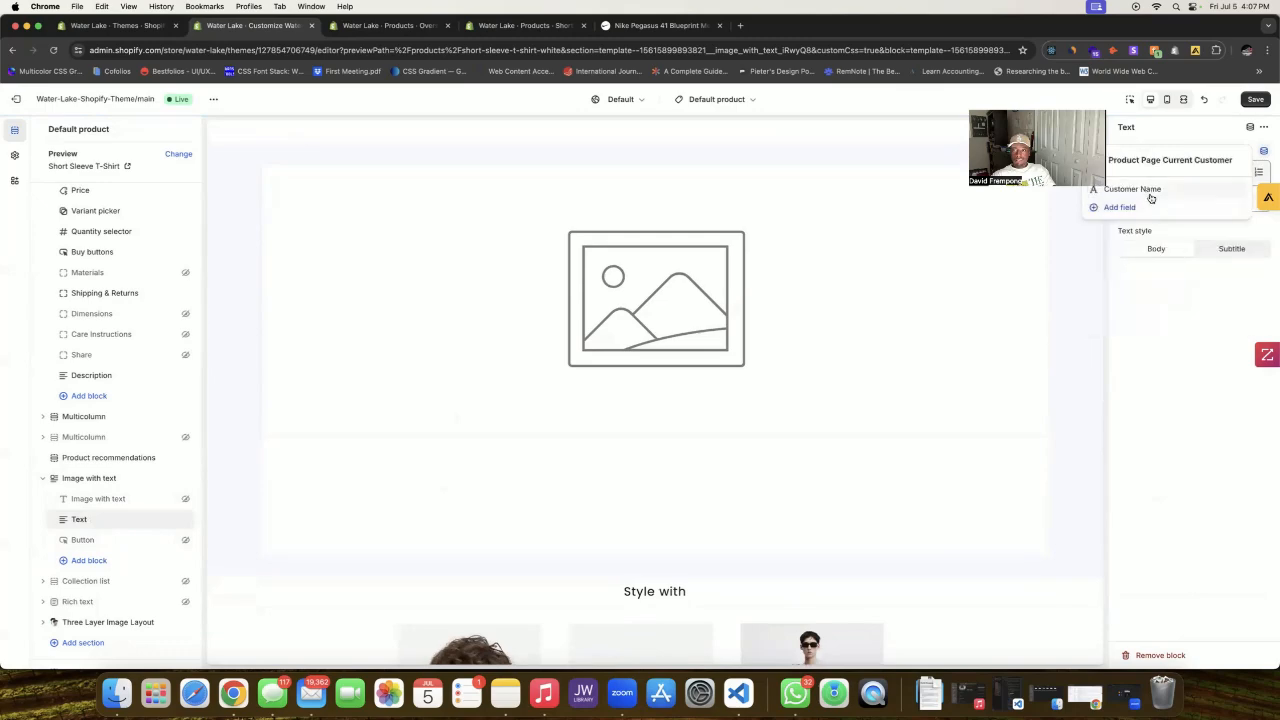
left_click(1152, 195)
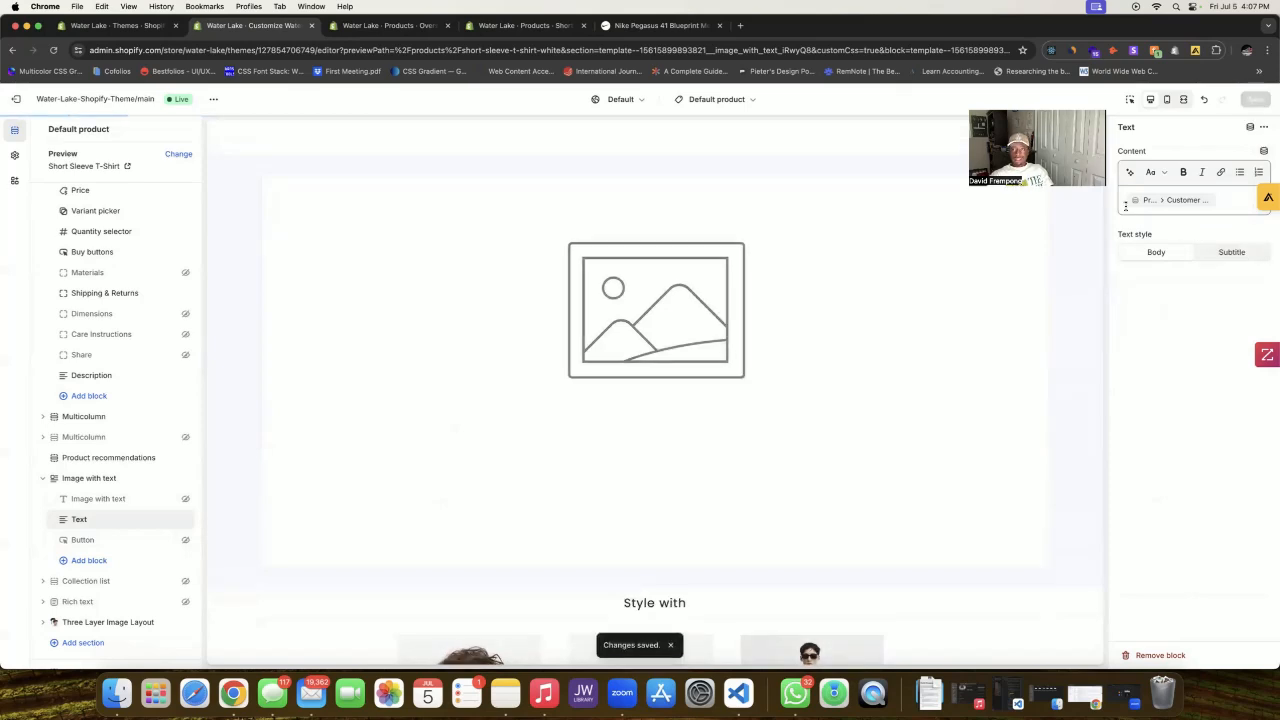
scroll(994, 247, "down", 10)
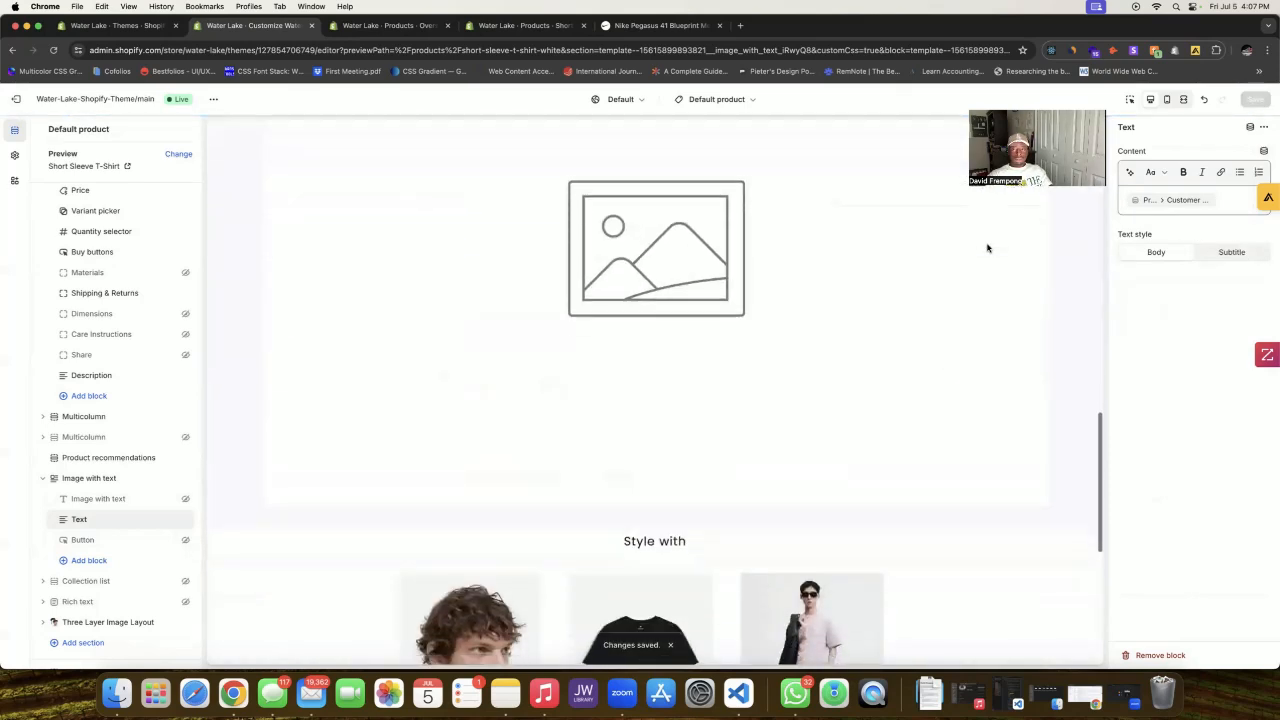
scroll(988, 246, "up", 5)
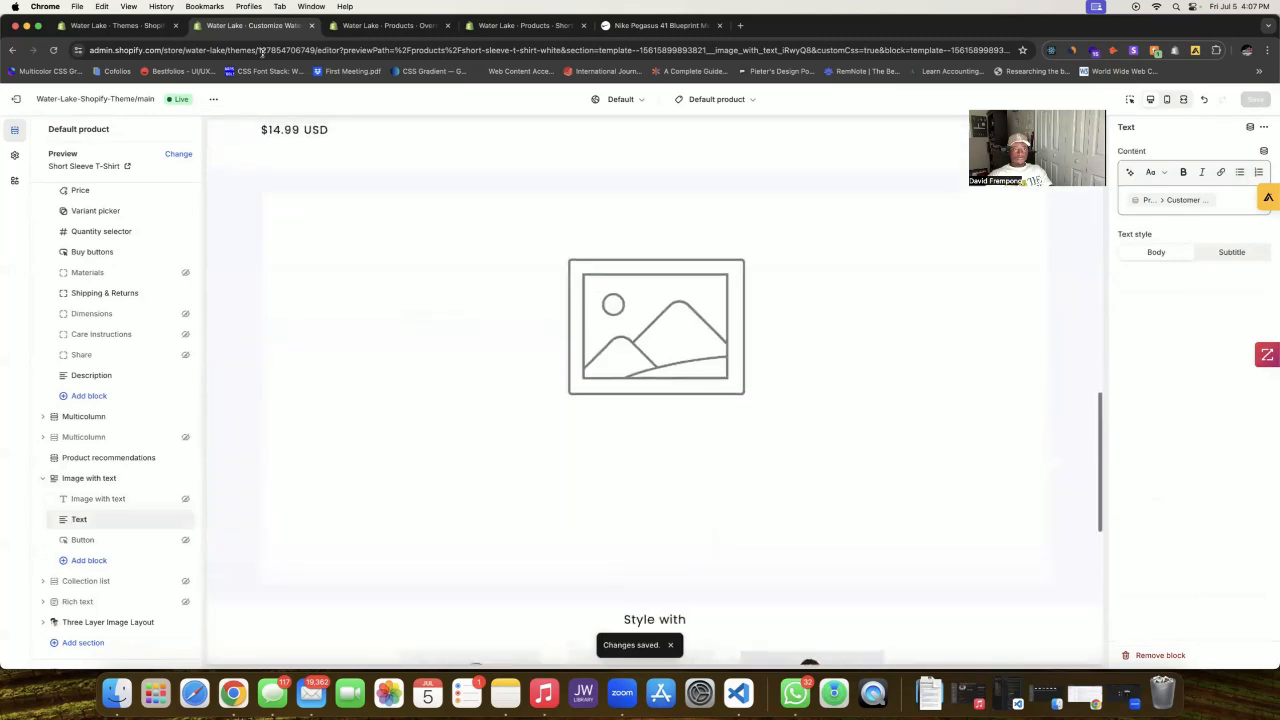
Step: Review the Metafields cards on the Oversized T-Shirt and Short Sleeve T-Shirt products
left_click(390, 25)
scroll(486, 291, "up", 15)
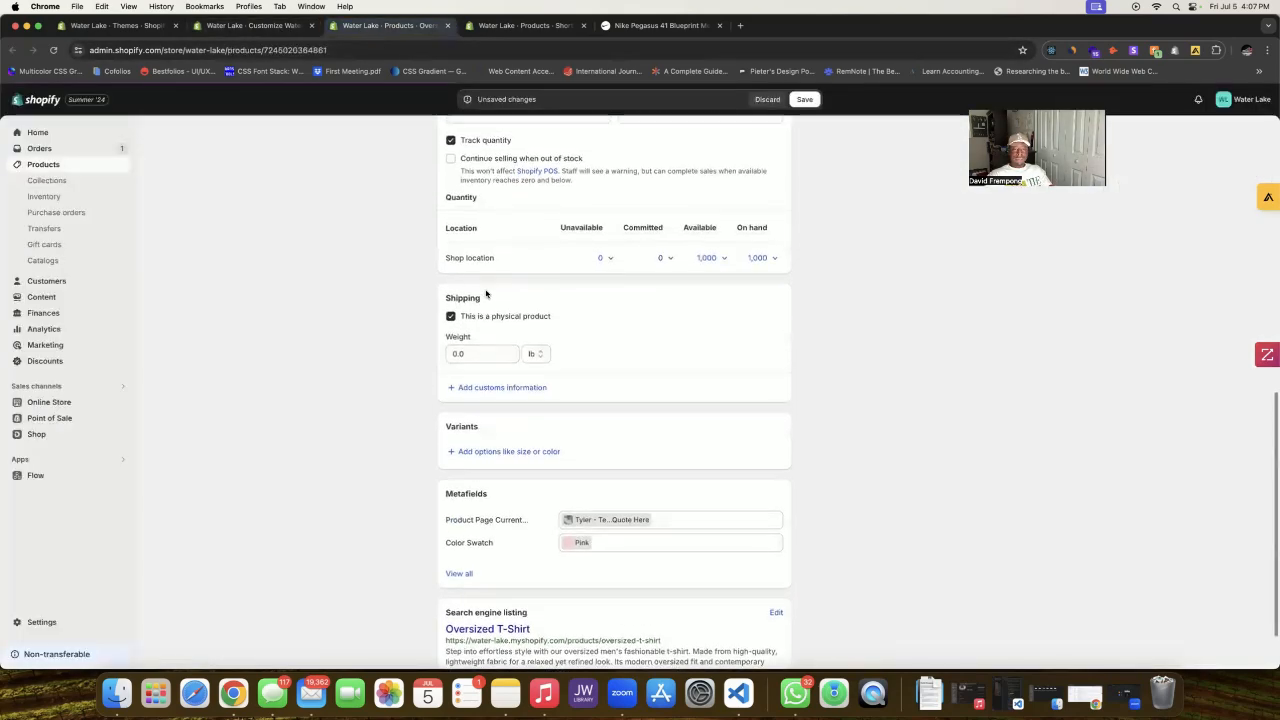
scroll(570, 405, "down", 15)
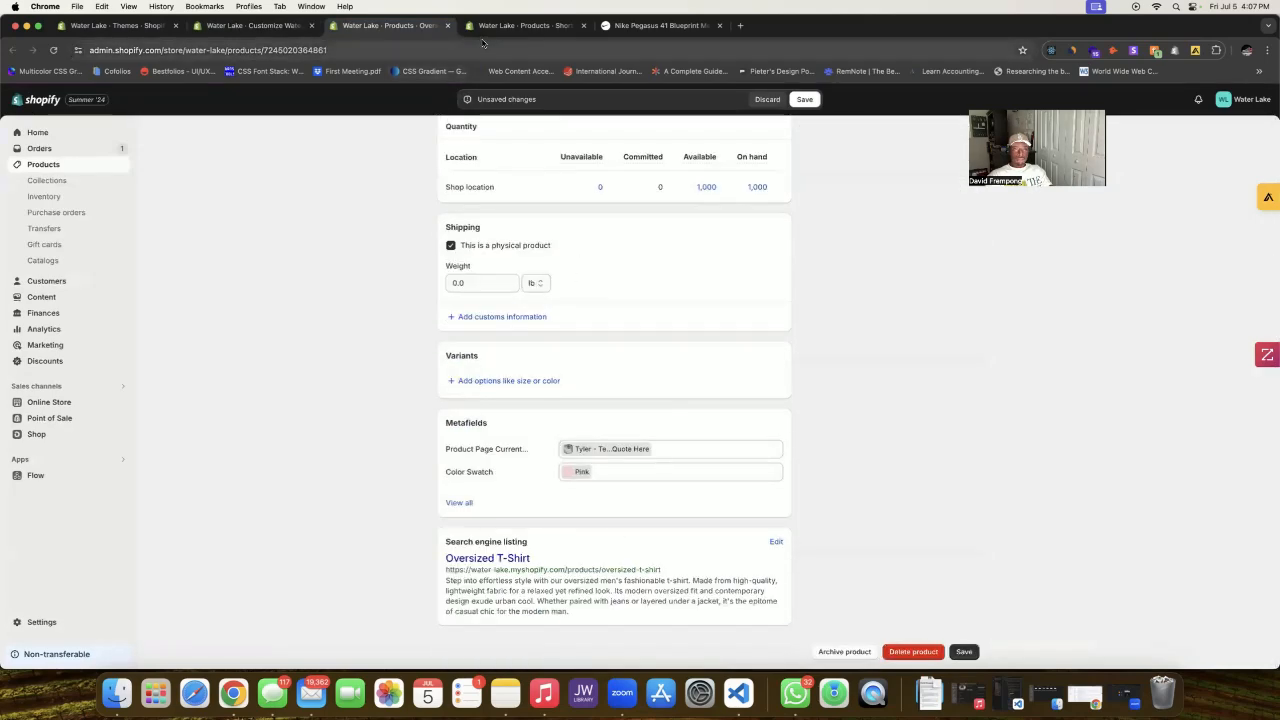
left_click(525, 25)
scroll(560, 228, "down", 8)
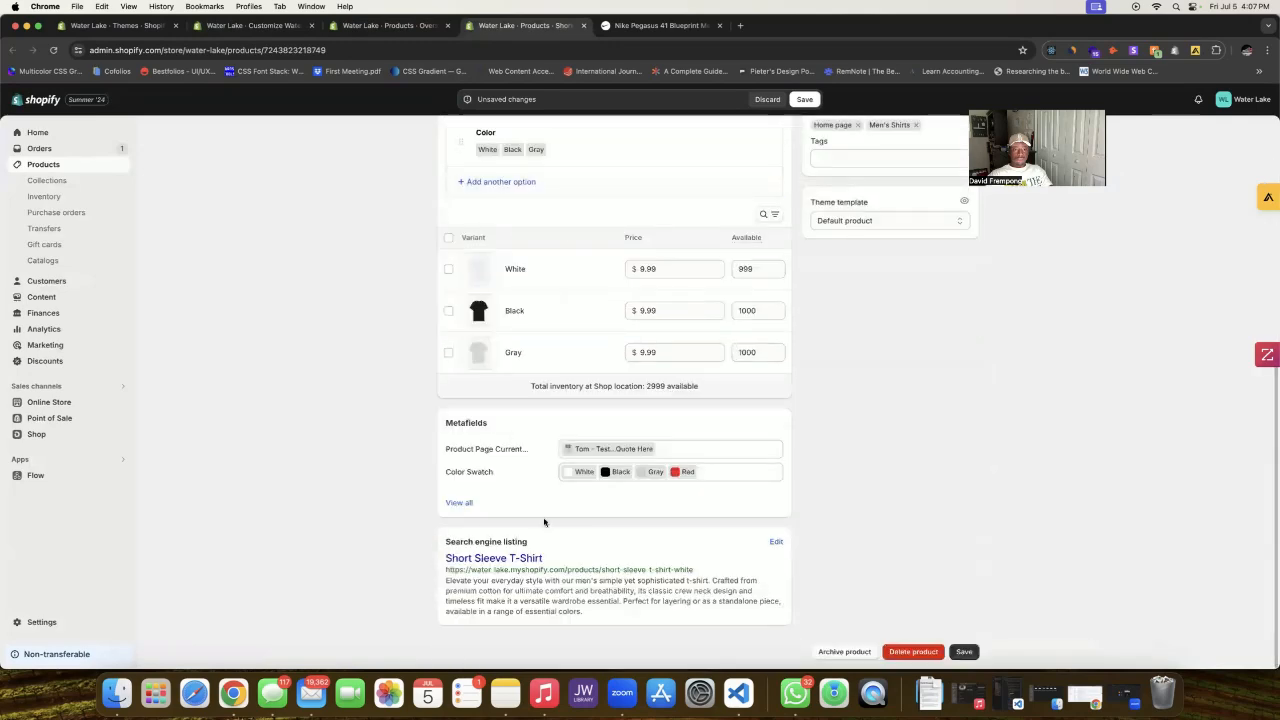
left_click(147, 25)
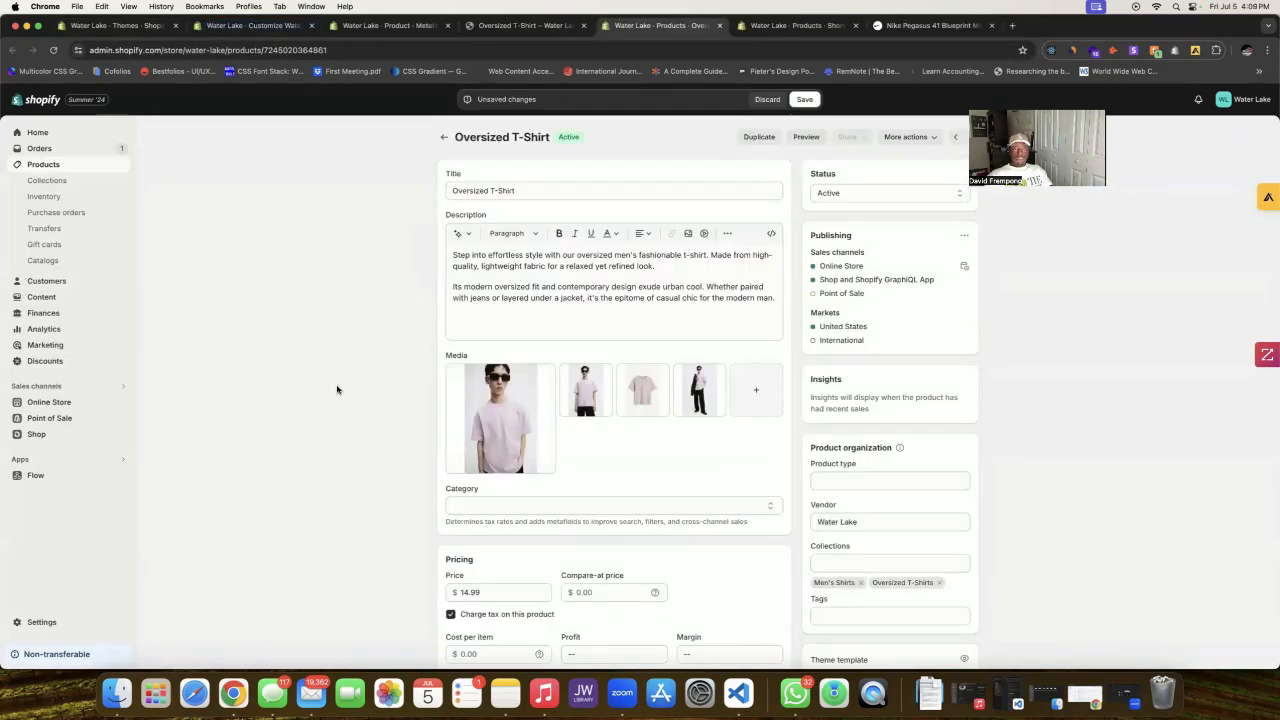
Step: Save the Oversized T-Shirt and Short Sleeve T-Shirt product changes
left_click(805, 100)
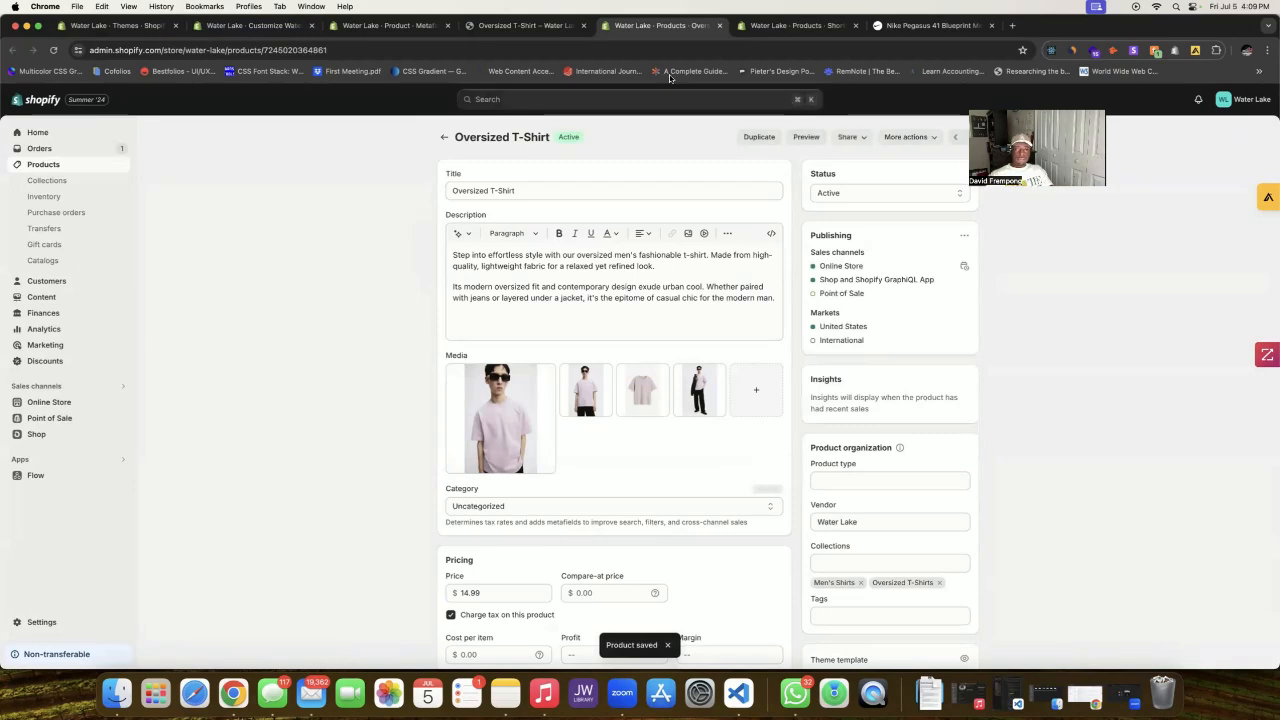
left_click(795, 25)
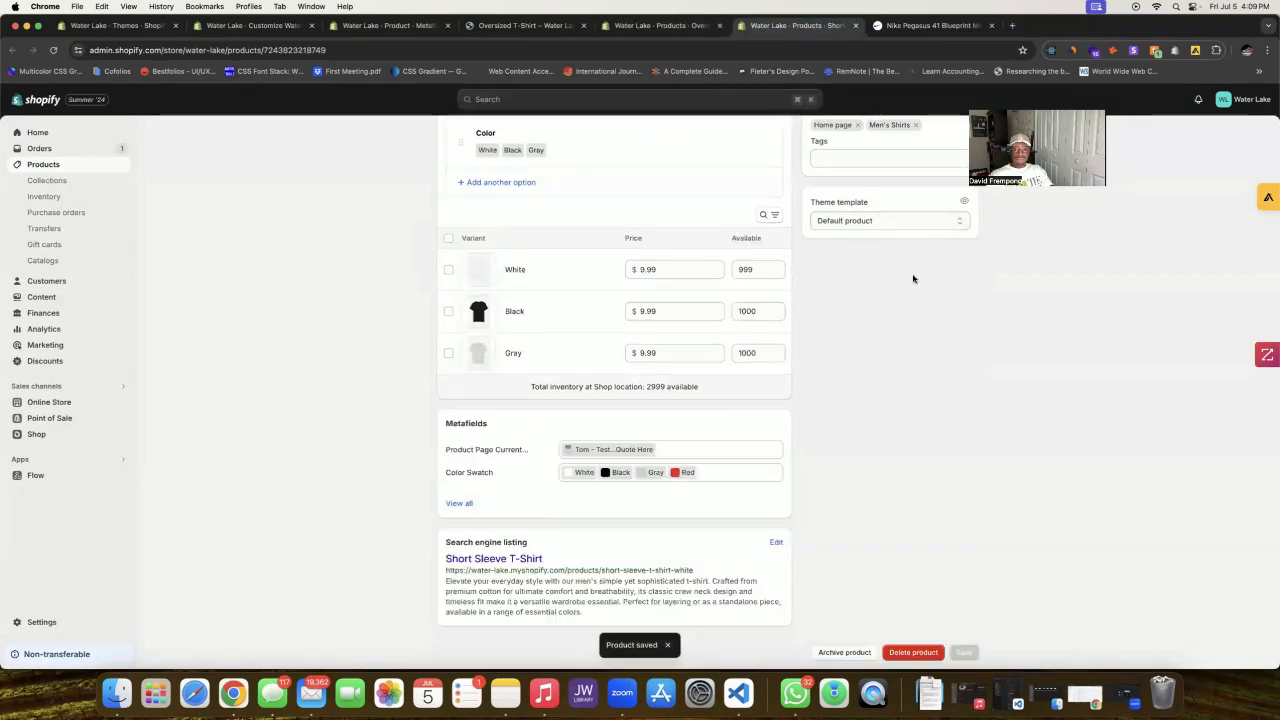
scroll(913, 274, "up", 10)
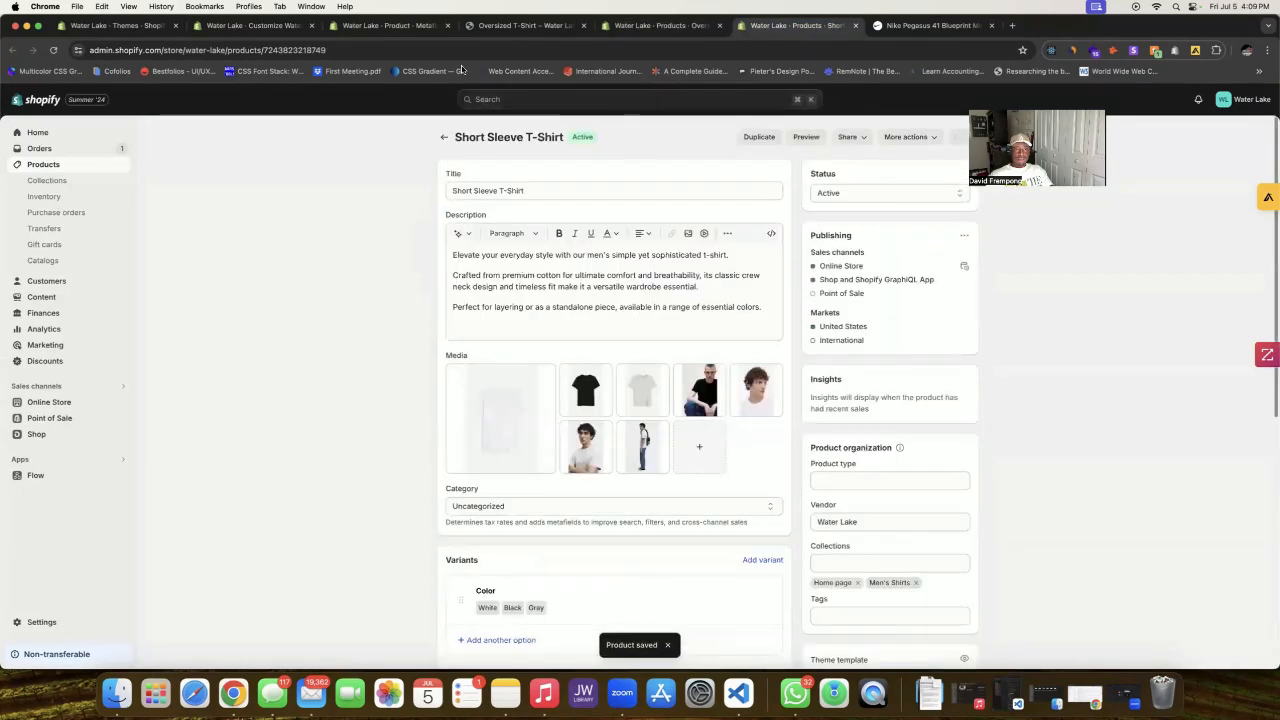
left_click(583, 25)
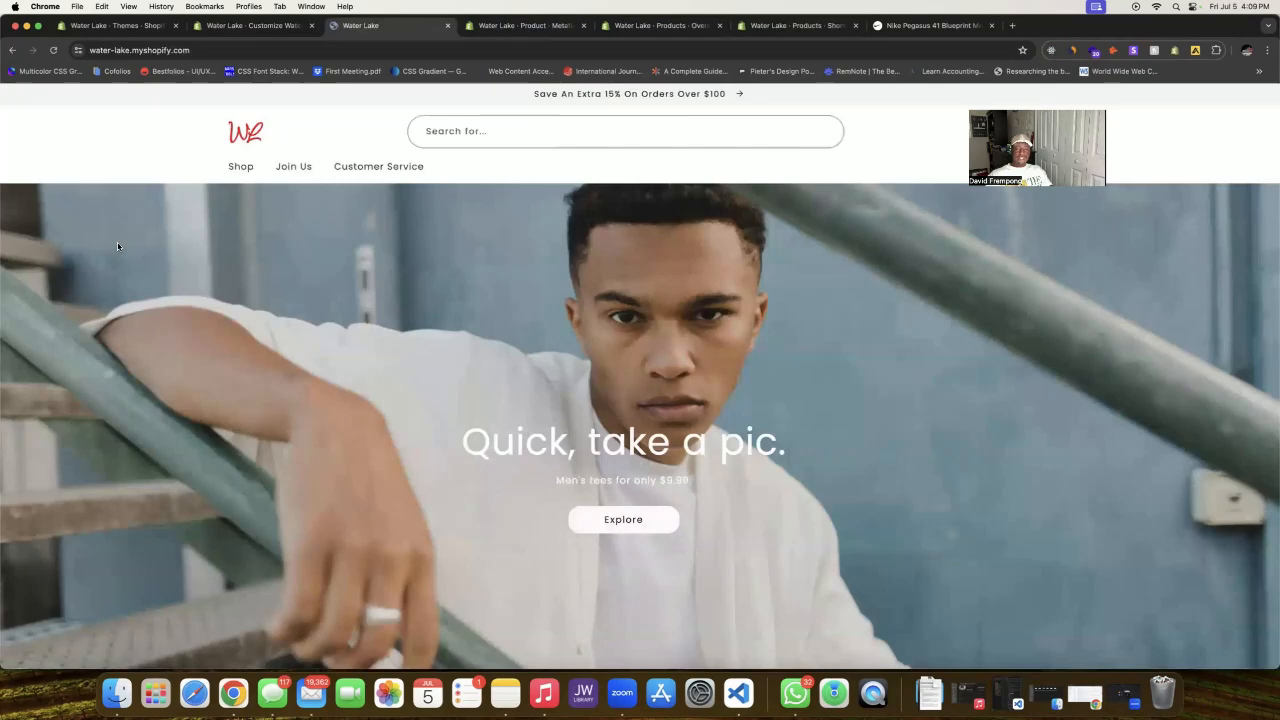
Step: Check the customer photo and testimonial on the Oversized T-Shirt storefront page
scroll(187, 252, "down", 2)
scroll(187, 252, "down", 6)
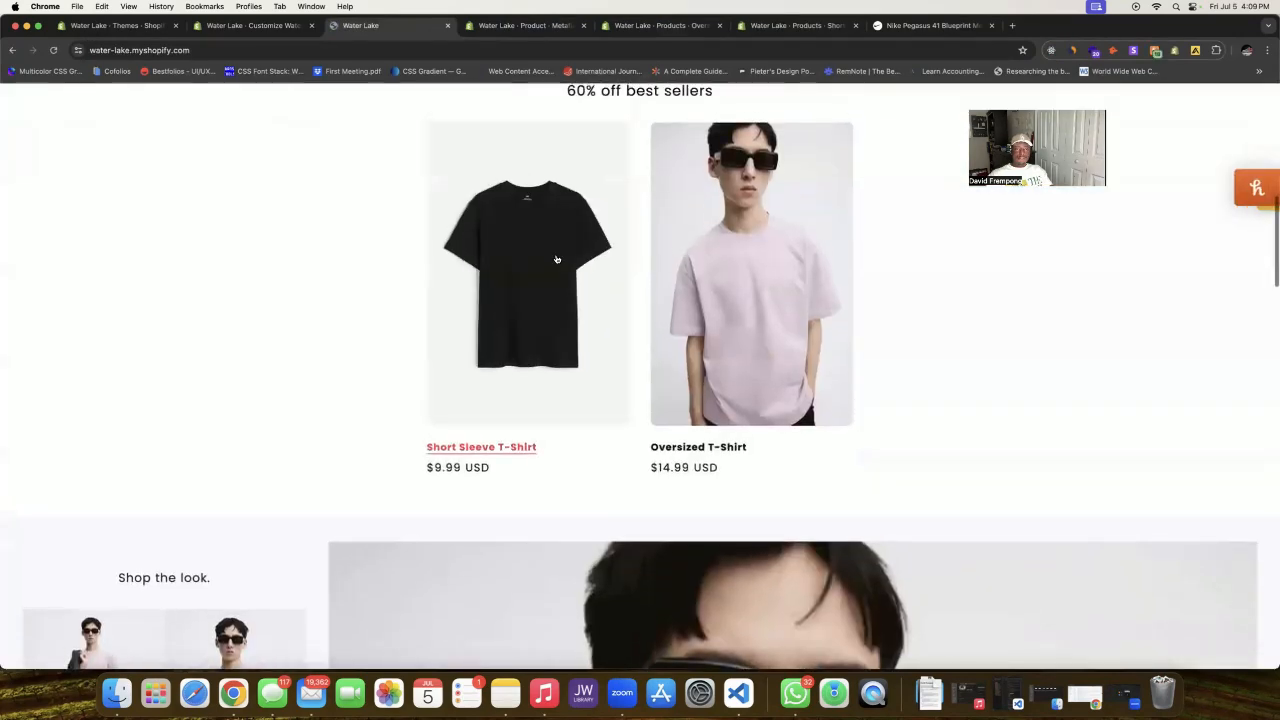
left_click(760, 284)
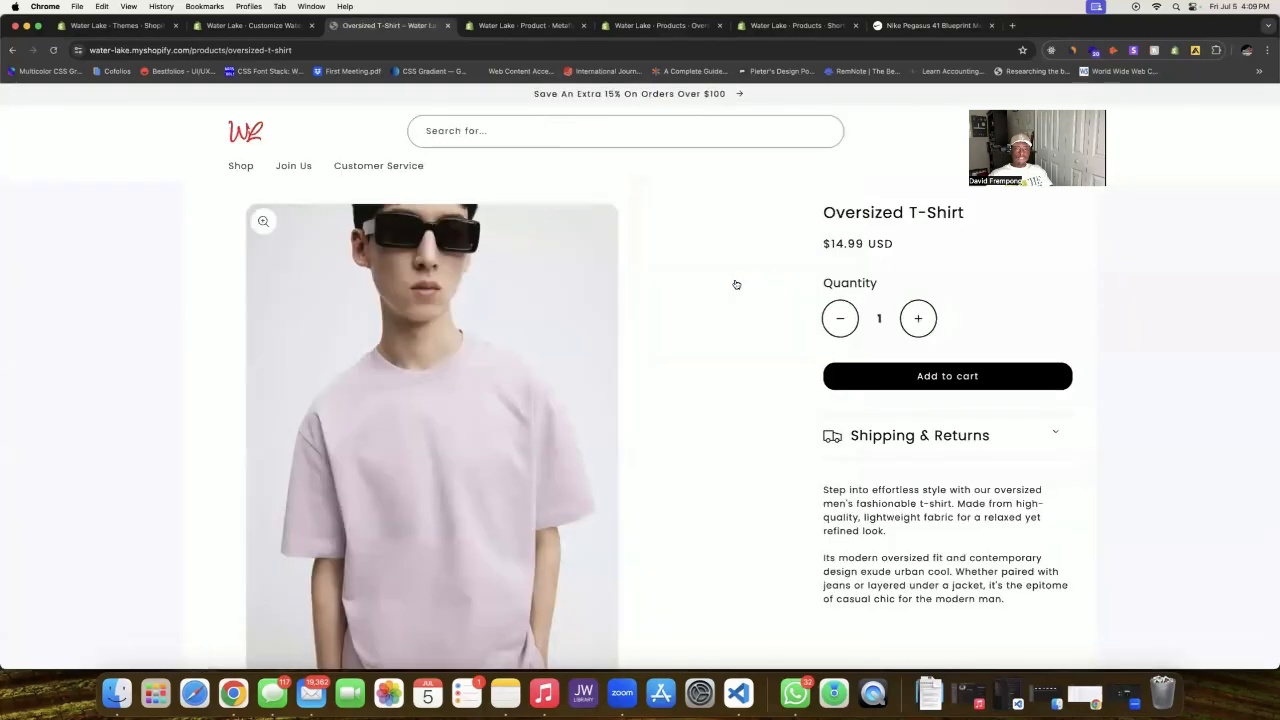
scroll(620, 333, "down", 8)
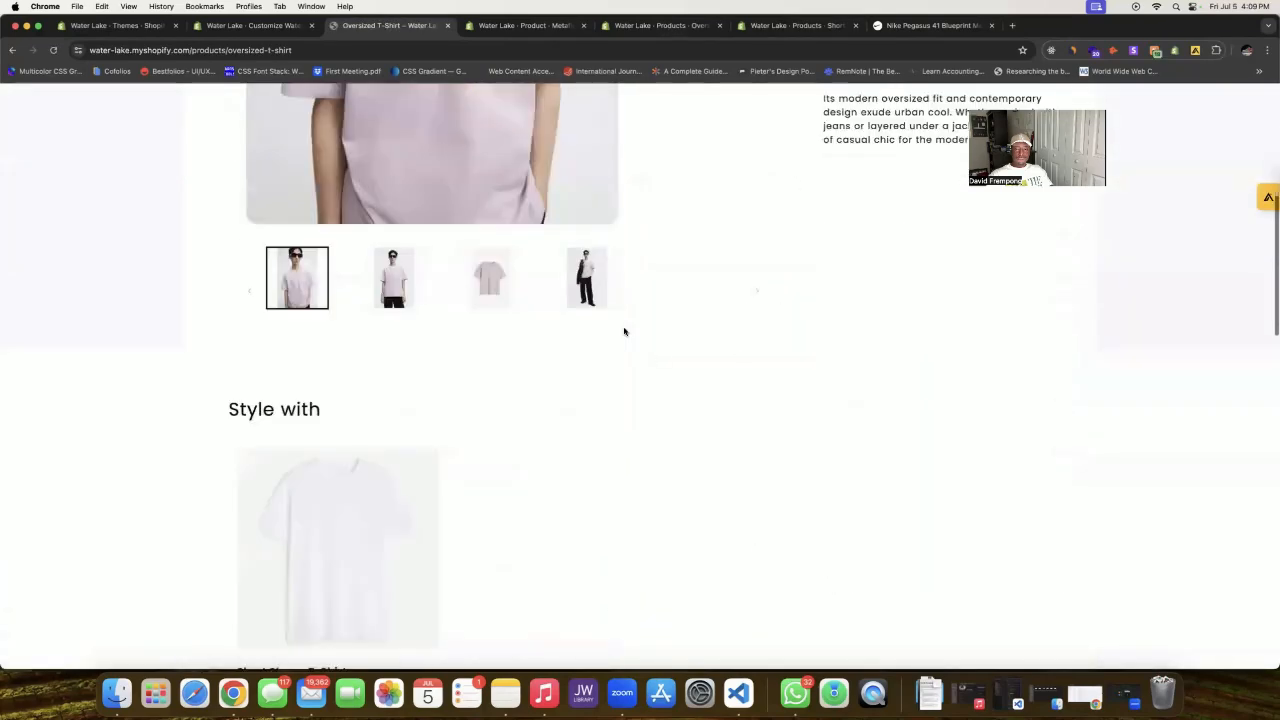
scroll(627, 330, "down", 10)
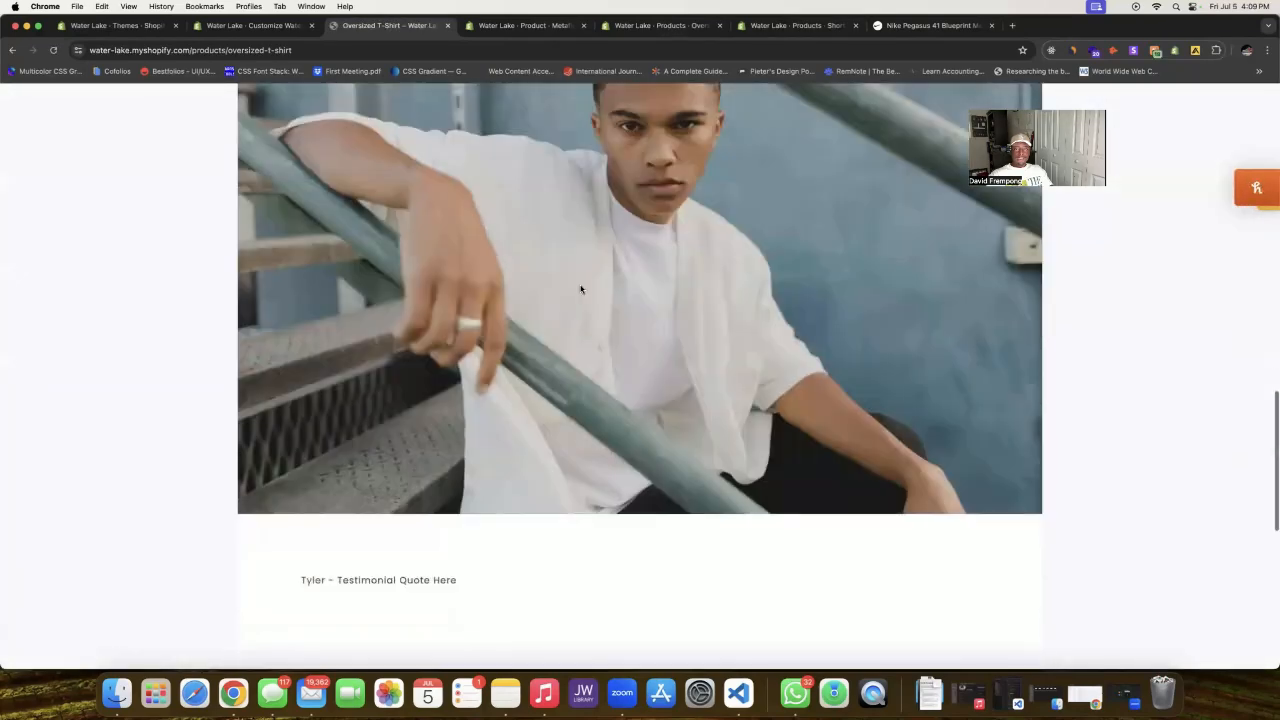
scroll(400, 295, "down", 2)
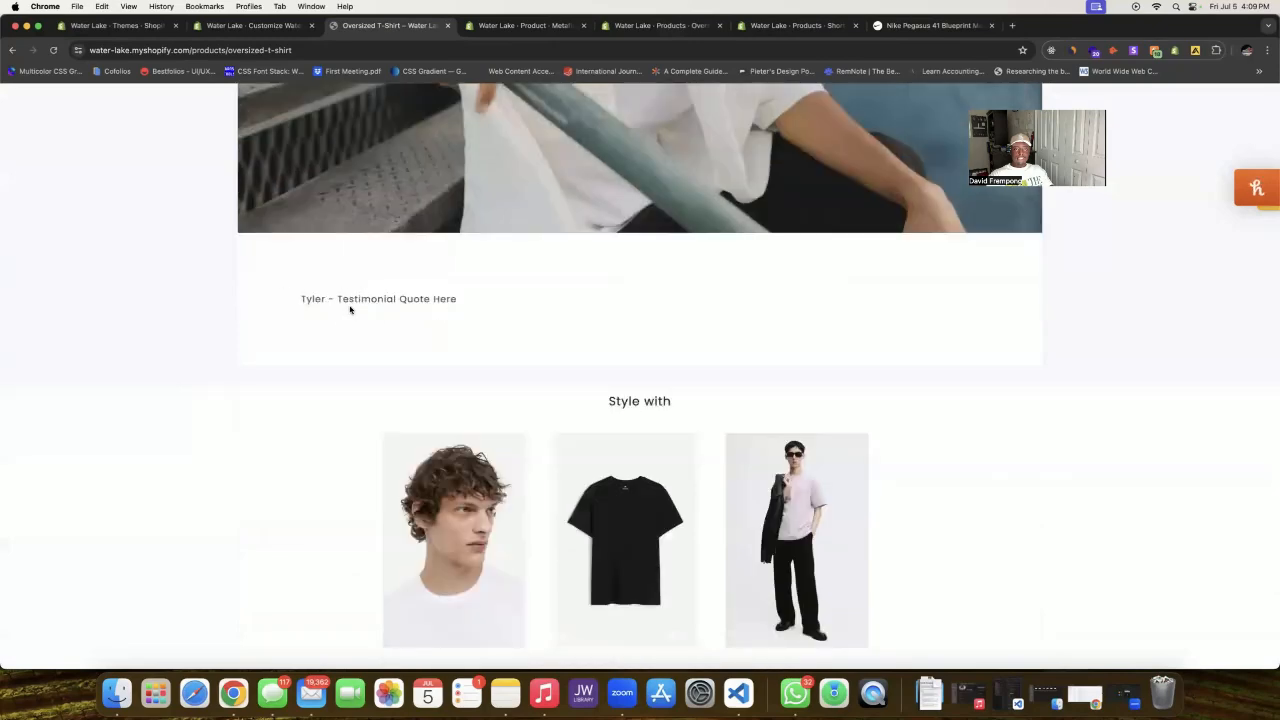
scroll(369, 279, "up", 20)
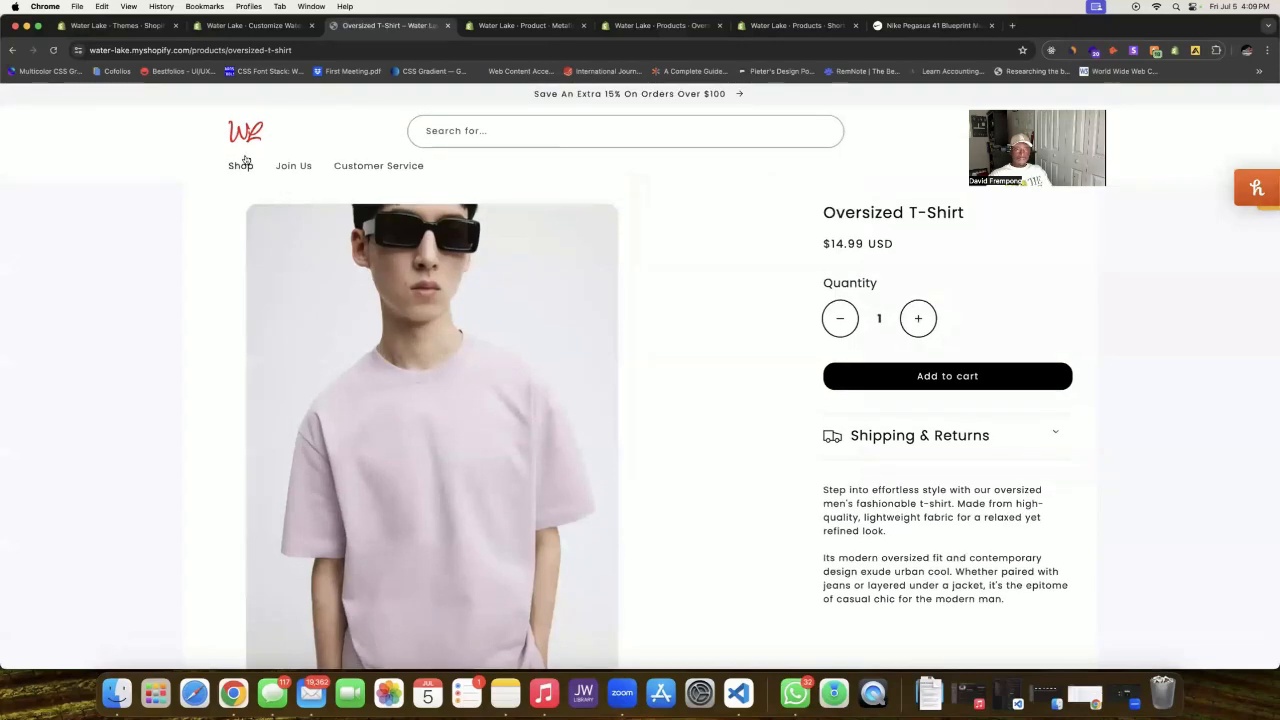
Step: Open the Short Sleeve T-Shirt page from the home page and view its testimonial
right_click(248, 136)
left_click(264, 140)
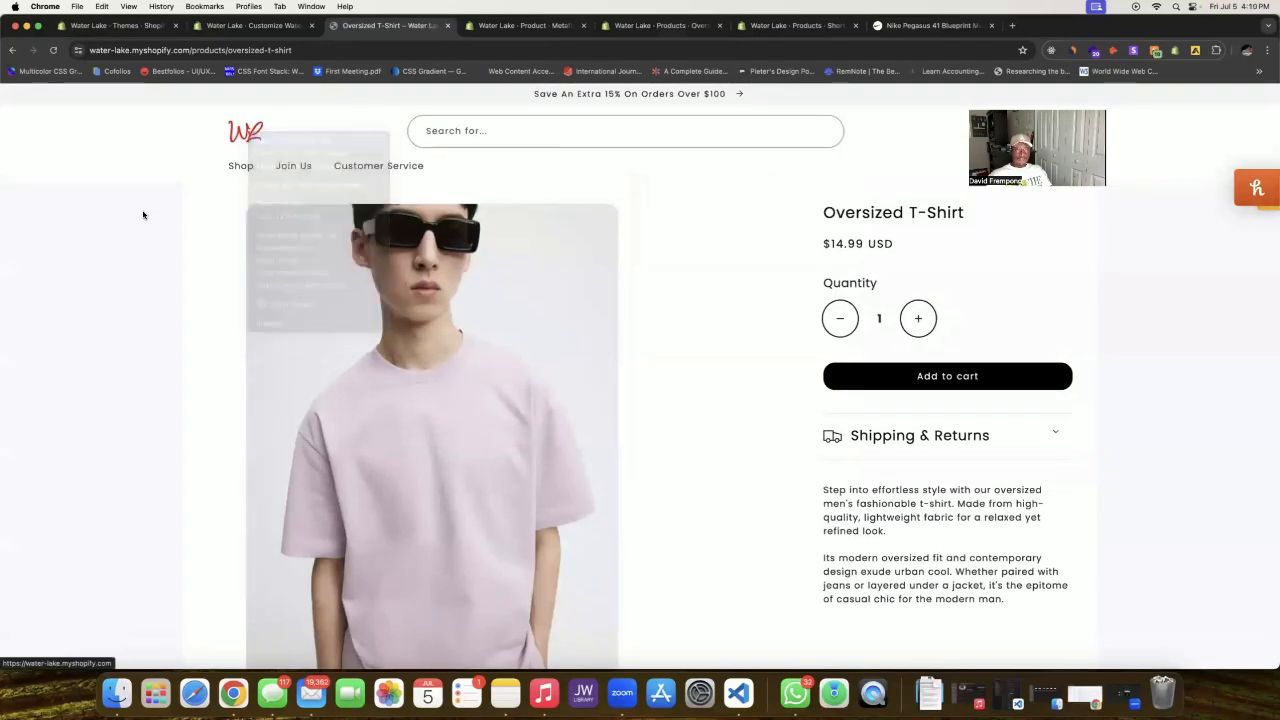
left_click(534, 28)
scroll(550, 213, "down", 10)
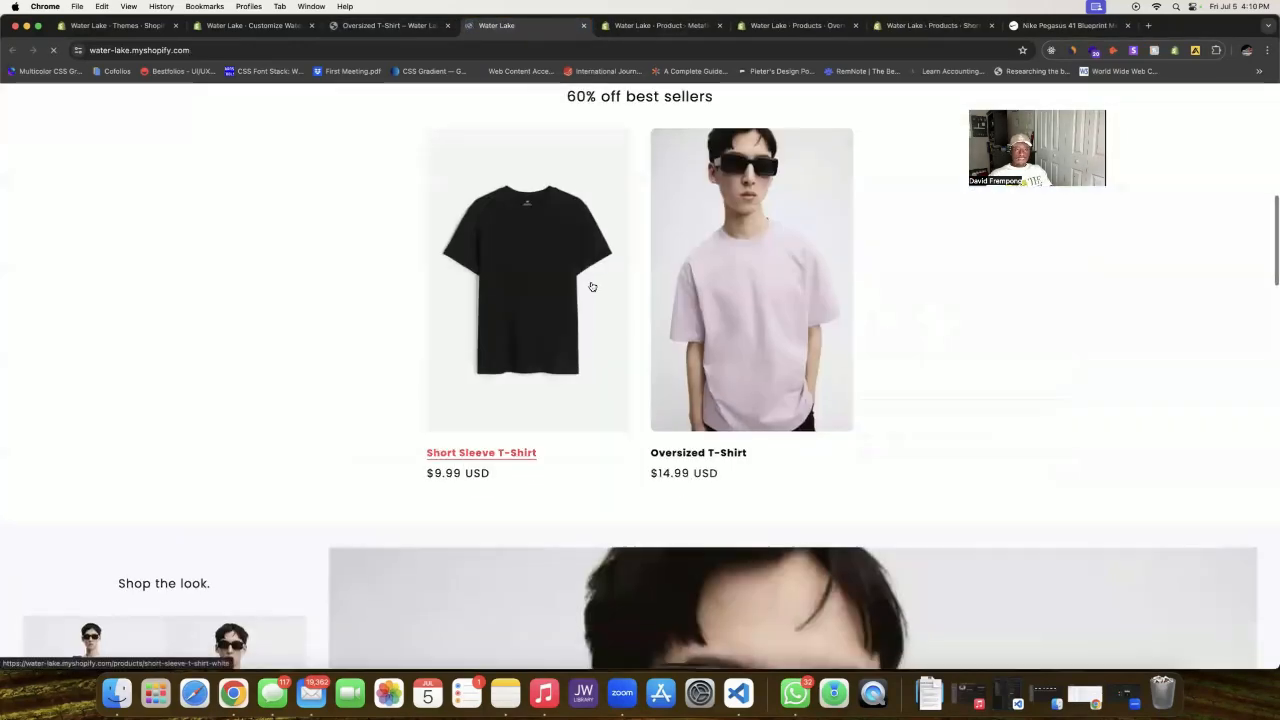
left_click(592, 285)
scroll(594, 284, "down", 10)
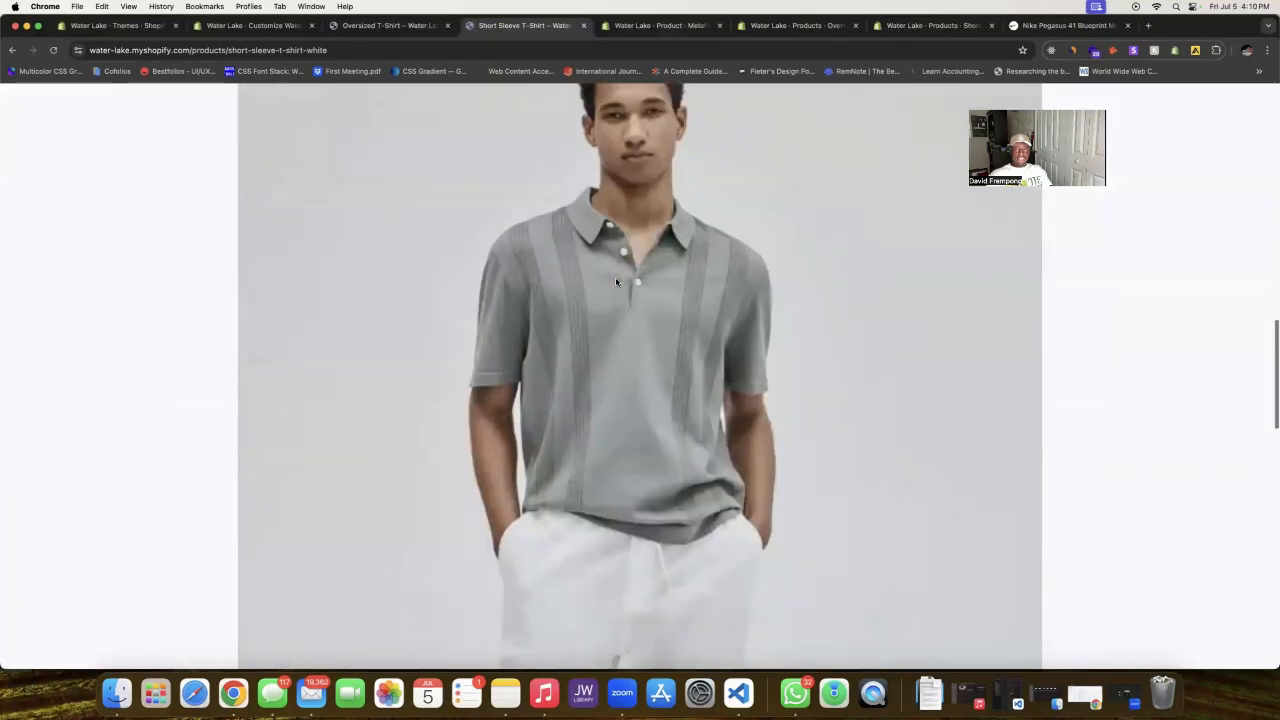
scroll(618, 281, "down", 10)
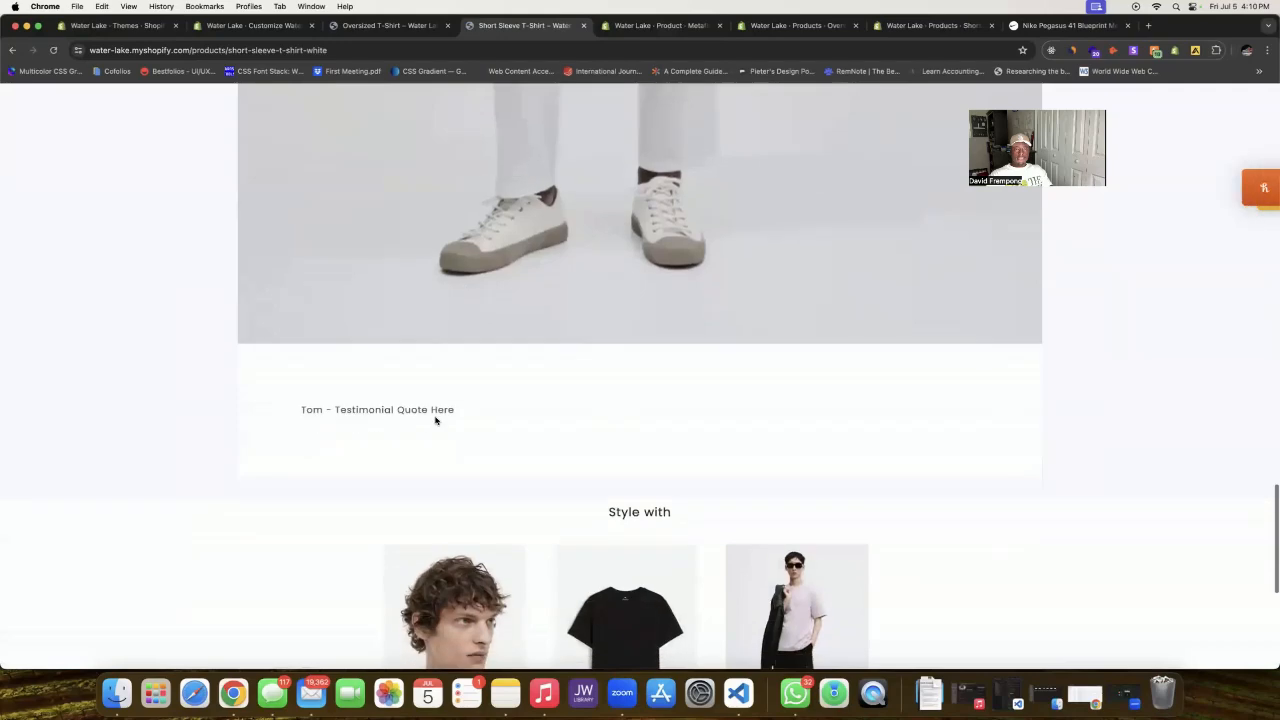
Step: Compare both T-shirt testimonials, then return to the theme editor's template list
left_click(430, 25)
scroll(529, 206, "down", 10)
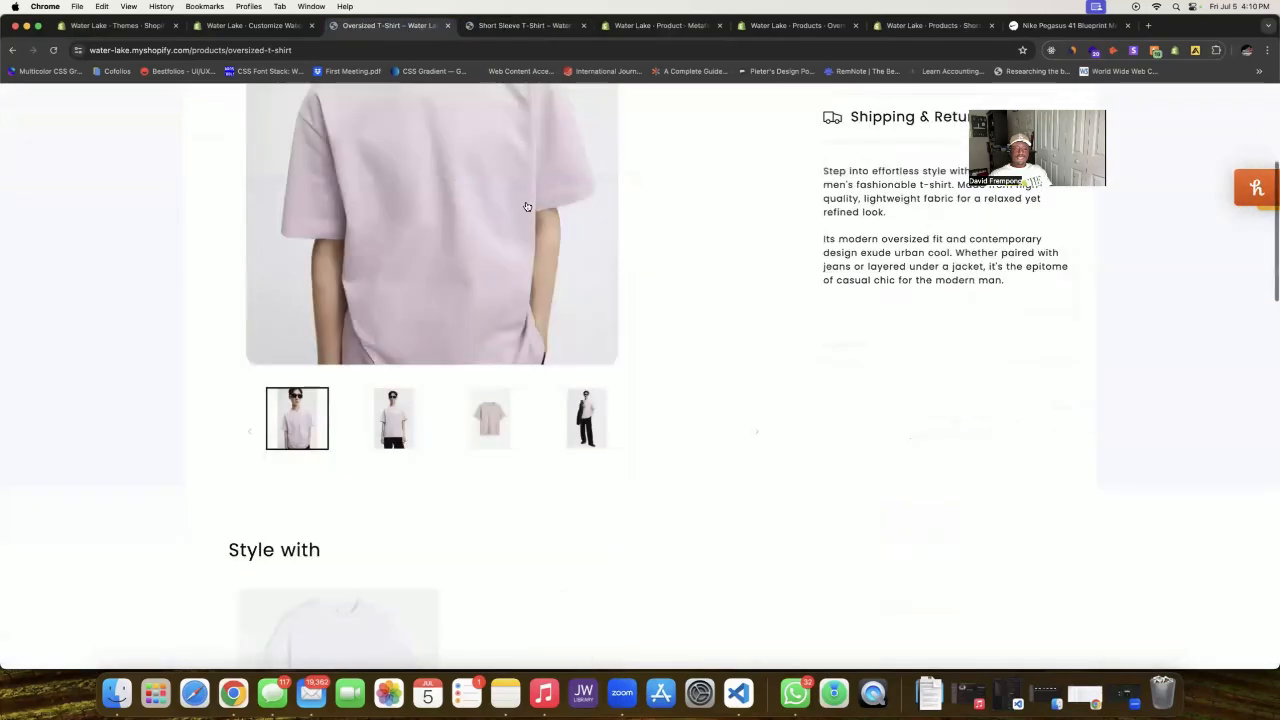
scroll(529, 206, "down", 2)
scroll(529, 206, "down", 1)
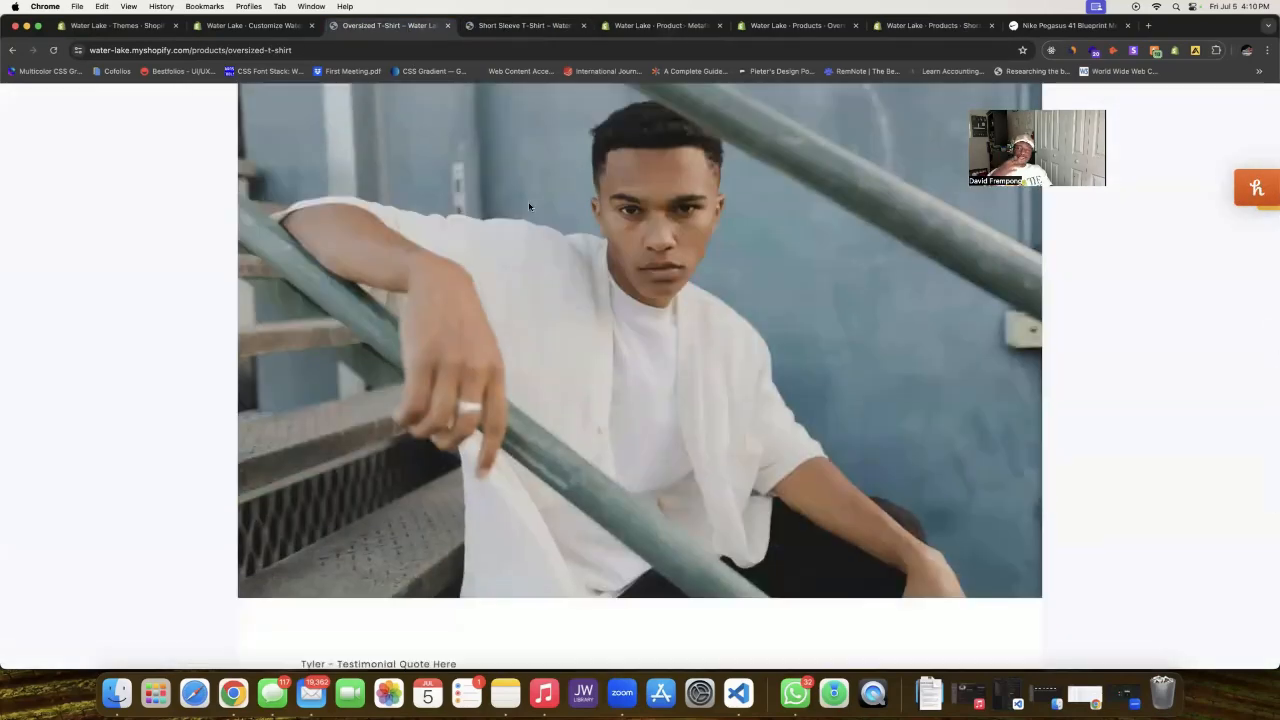
scroll(529, 206, "down", 4)
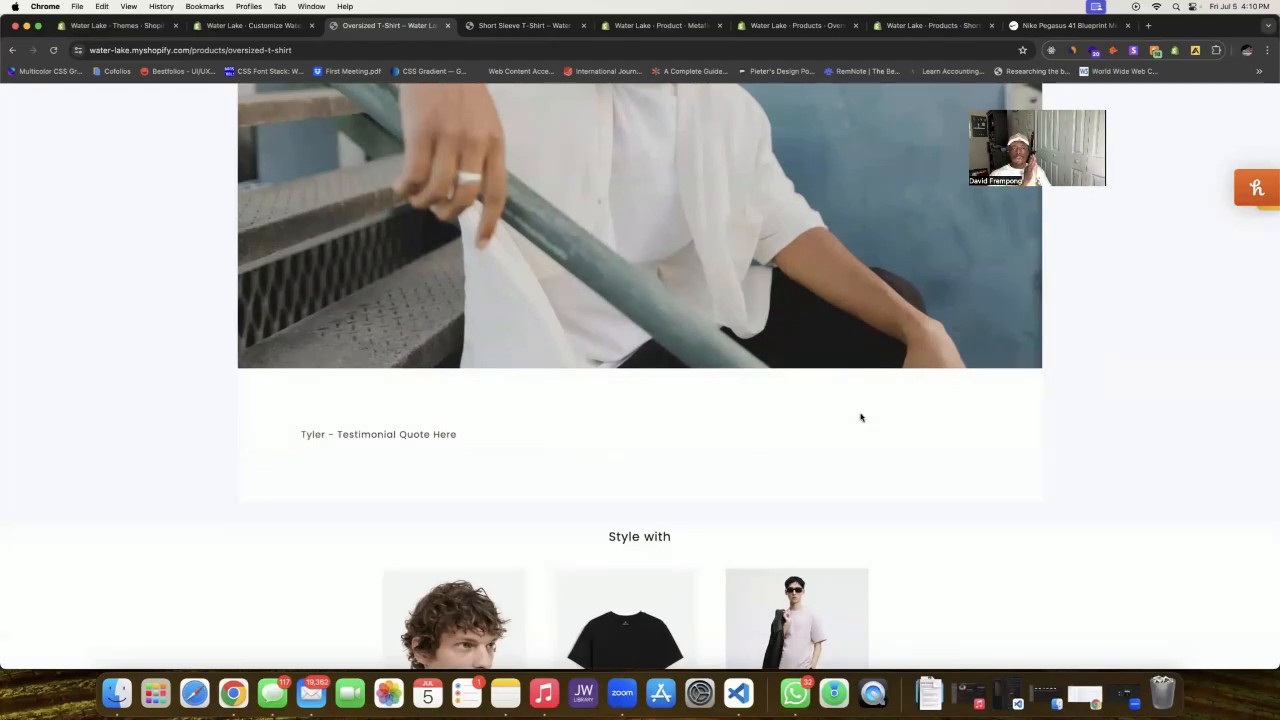
left_click(519, 27)
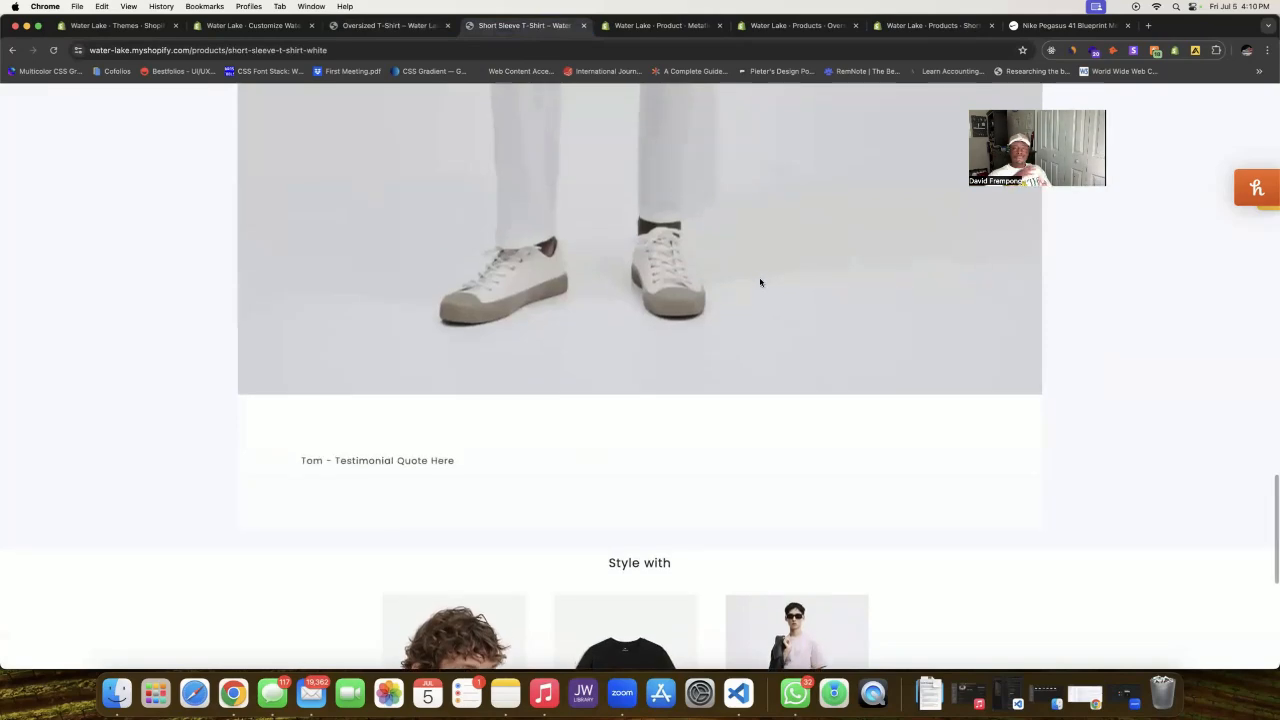
left_click(291, 33)
left_click(737, 100)
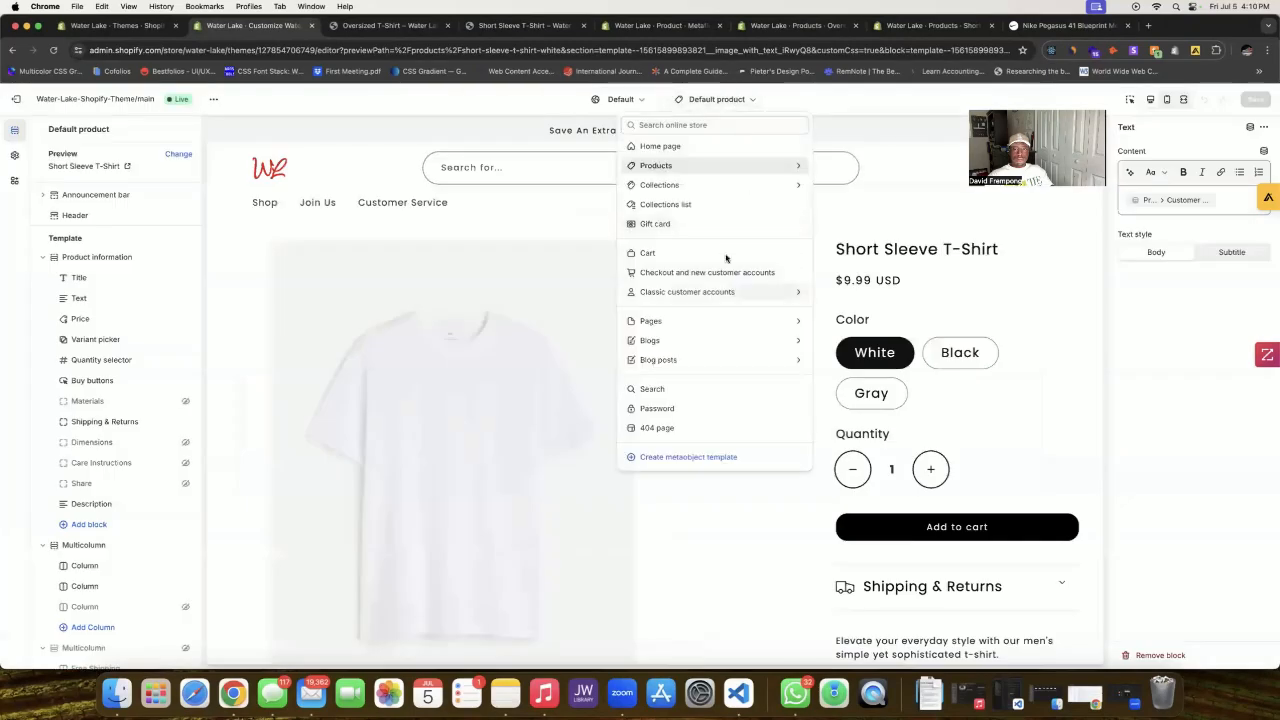
left_click(723, 166)
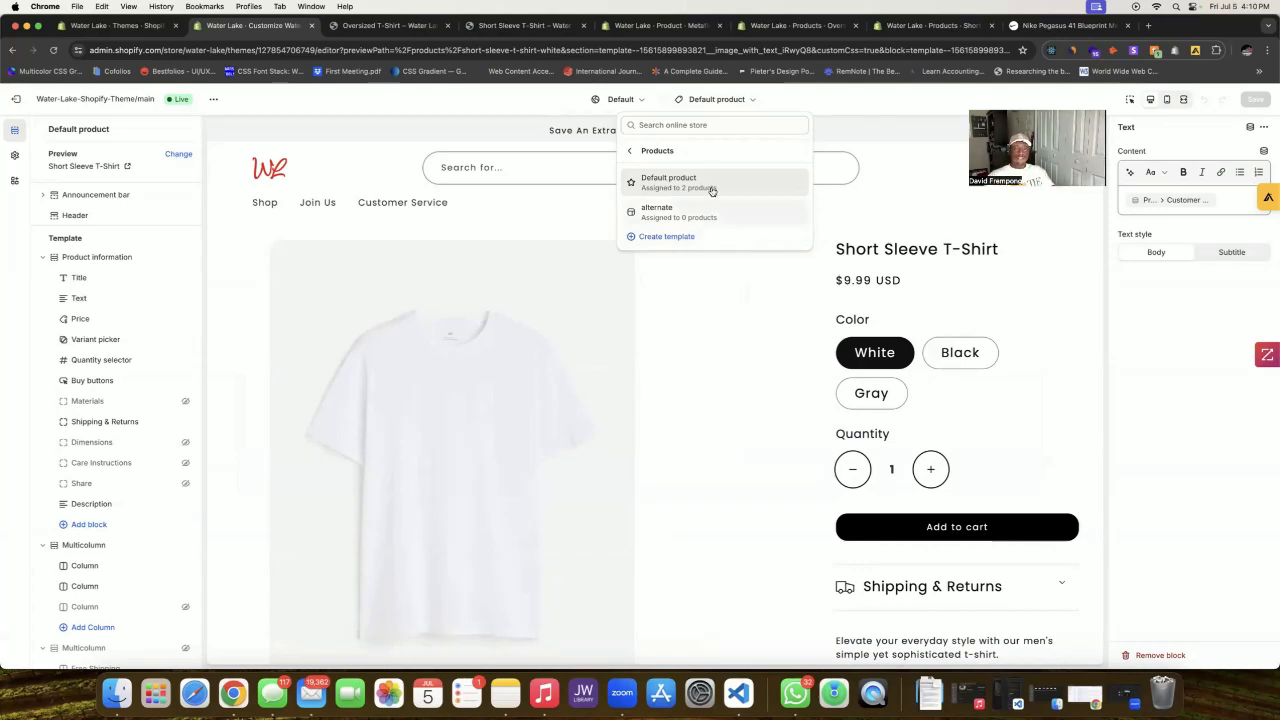
left_click(381, 27)
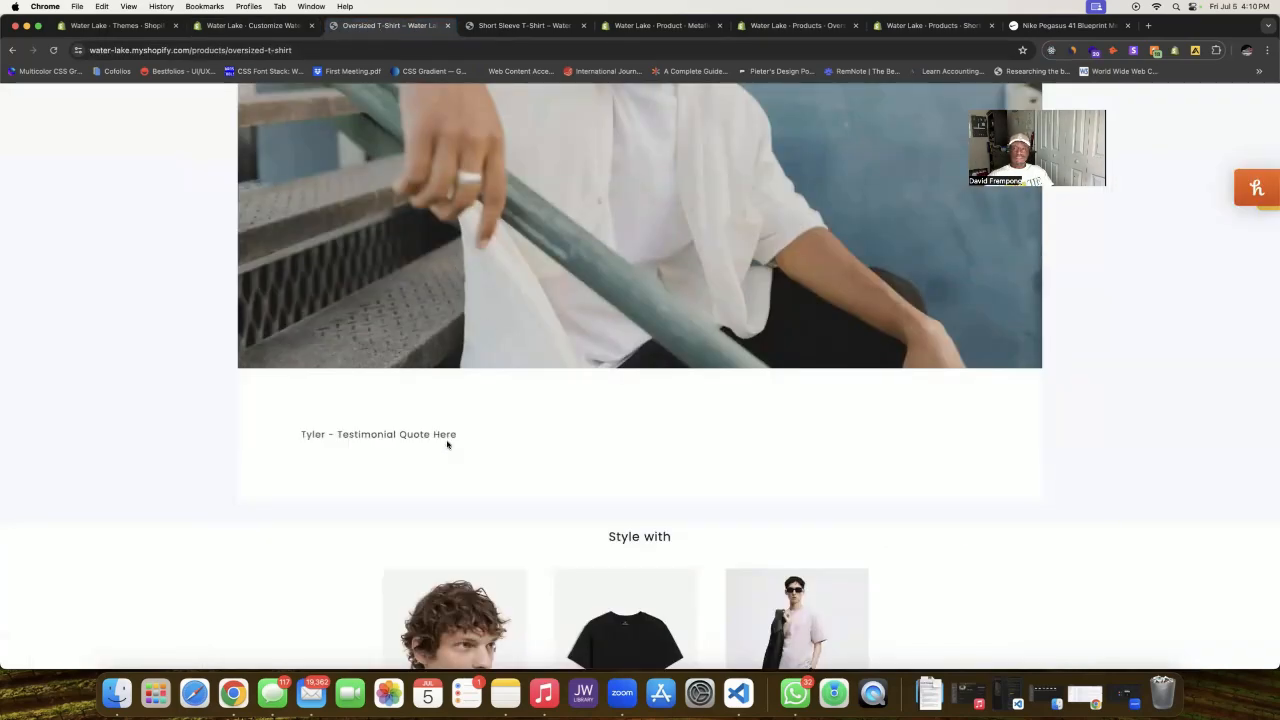